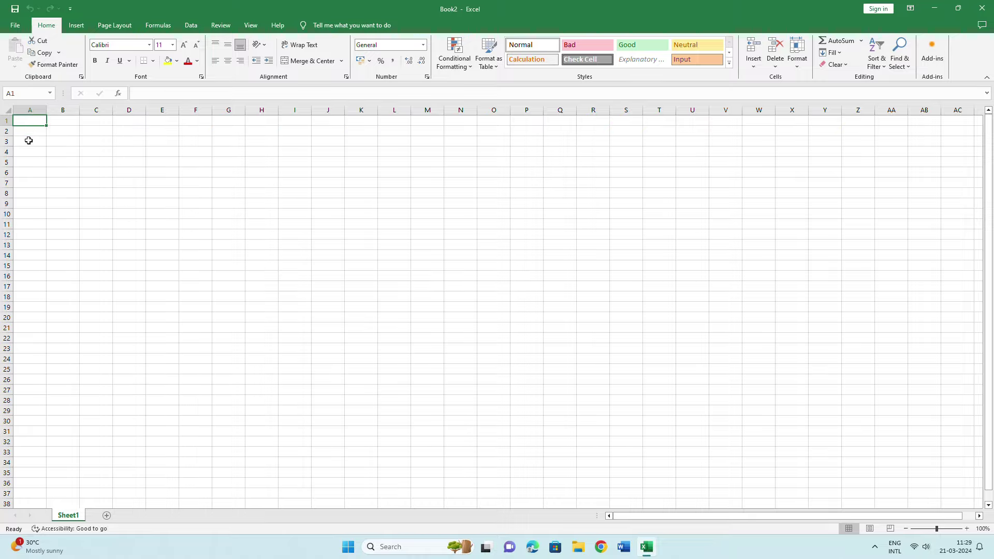
Enter S.NO, STUDENT NAME and DATE in A5:C5 and the first date 01-01-2024 in D5
{"action": "left_click", "coordinate": [21, 163]}
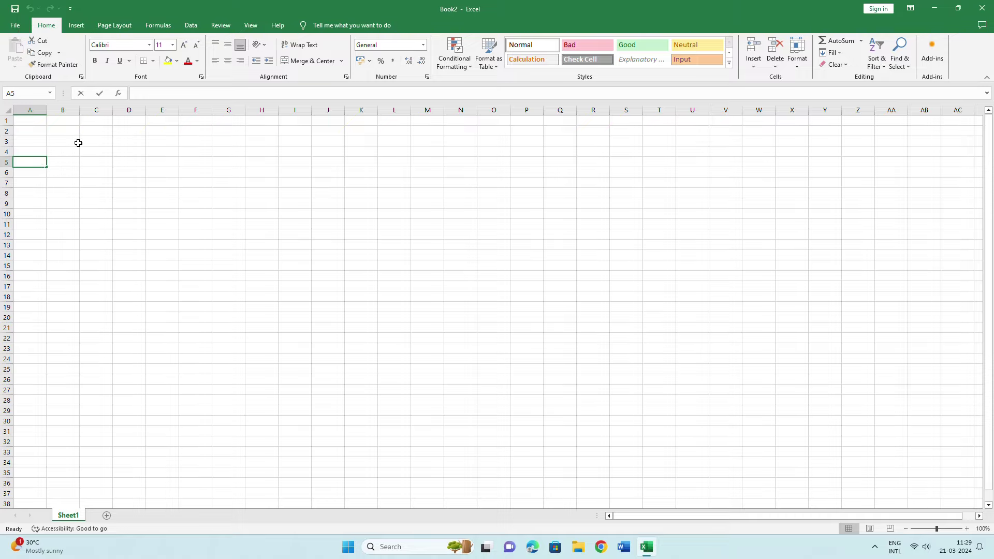
{"action": "type", "text": "S.NO"}
{"action": "key", "text": "Tab"}
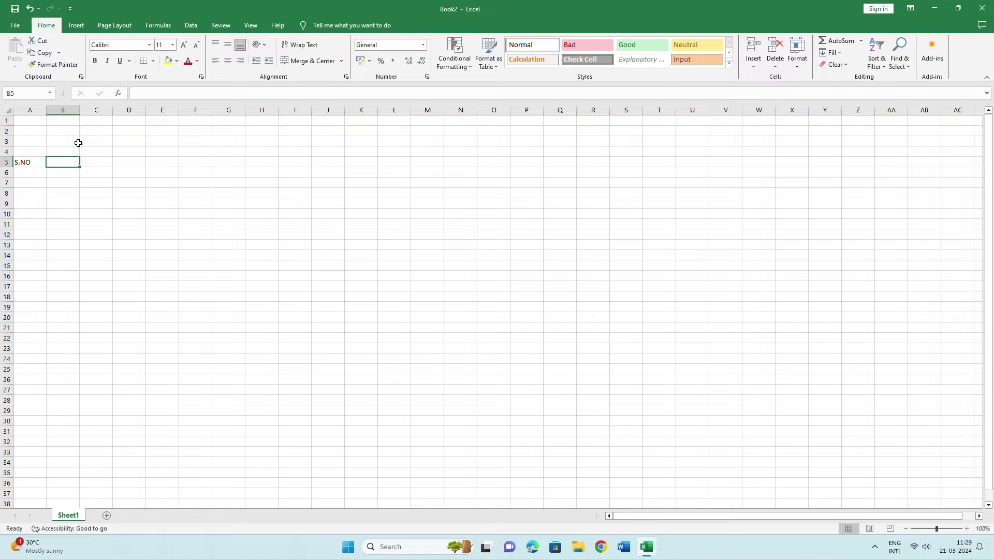
{"action": "type", "text": "STU"}
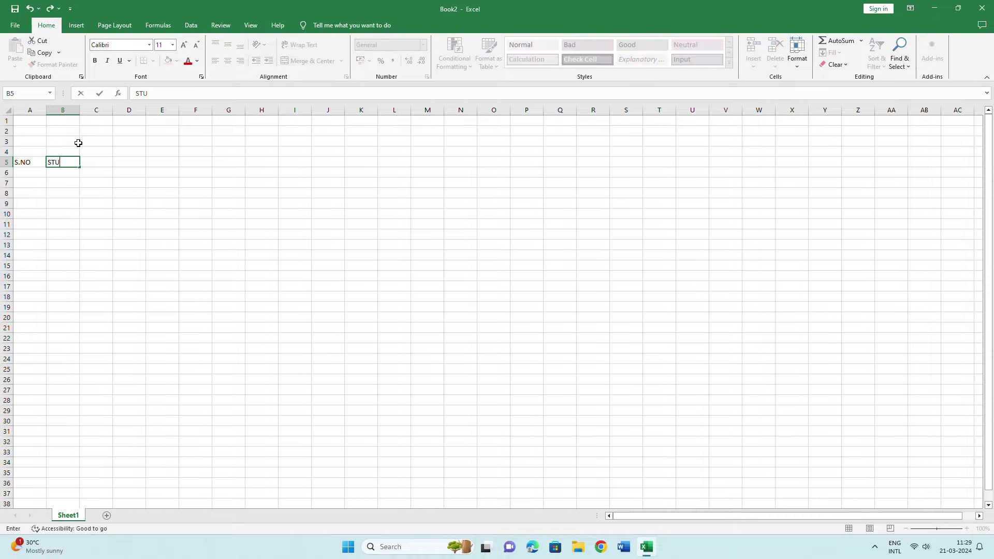
{"action": "type", "text": "DENT NAME"}
{"action": "key", "text": "Tab"}
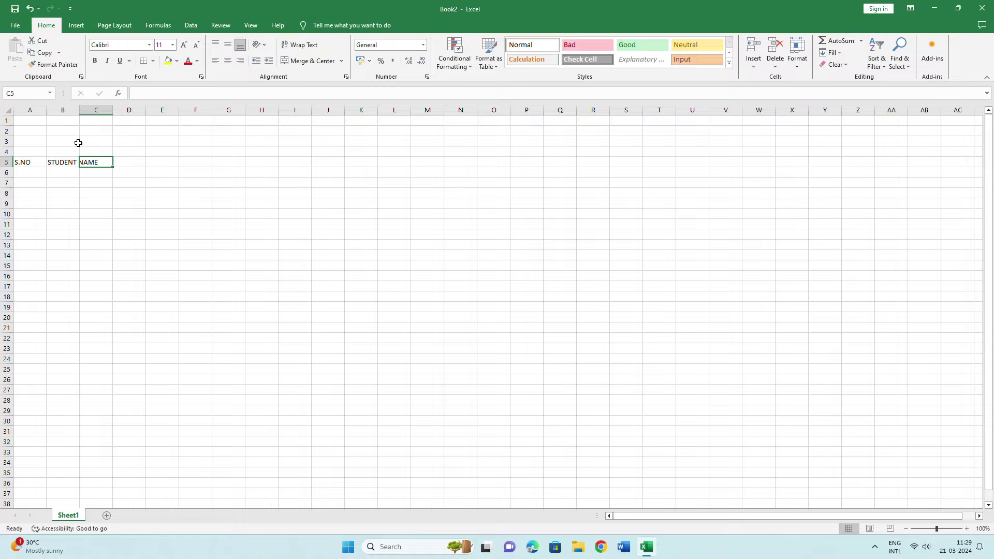
{"action": "type", "text": "DATE"}
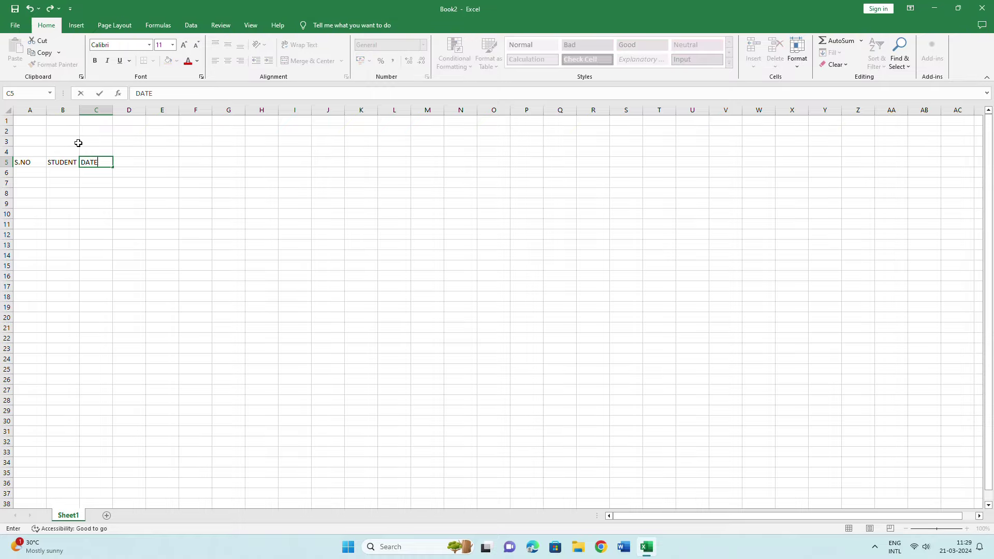
{"action": "key", "text": "Tab"}
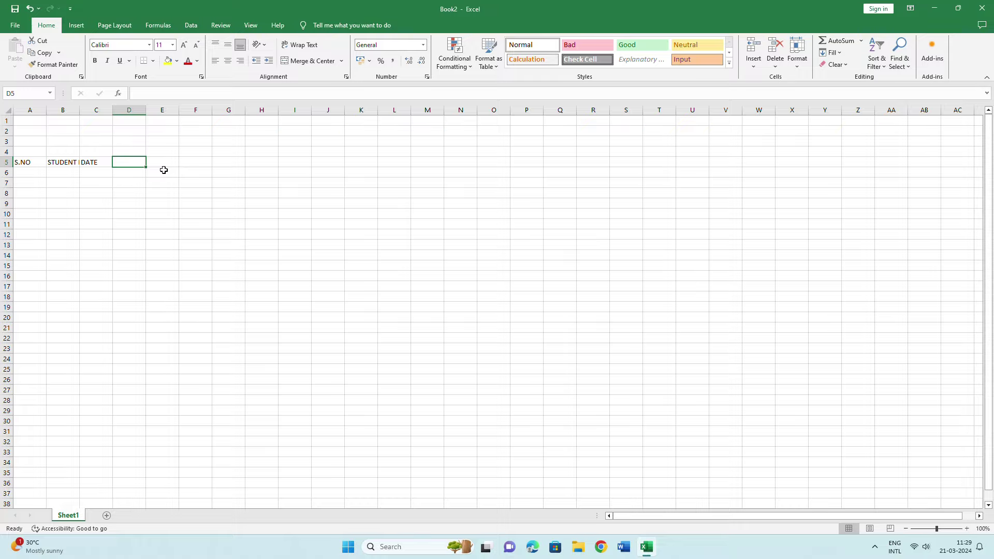
{"action": "type", "text": "01"}
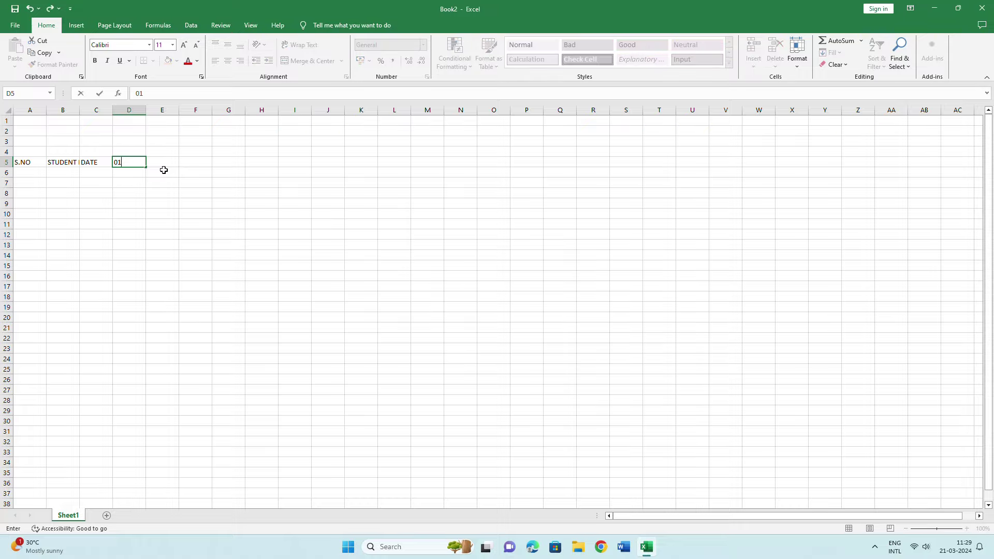
{"action": "type", "text": "-01-"}
{"action": "type", "text": "20"}
{"action": "type", "text": "24"}
{"action": "key", "text": "Return"}
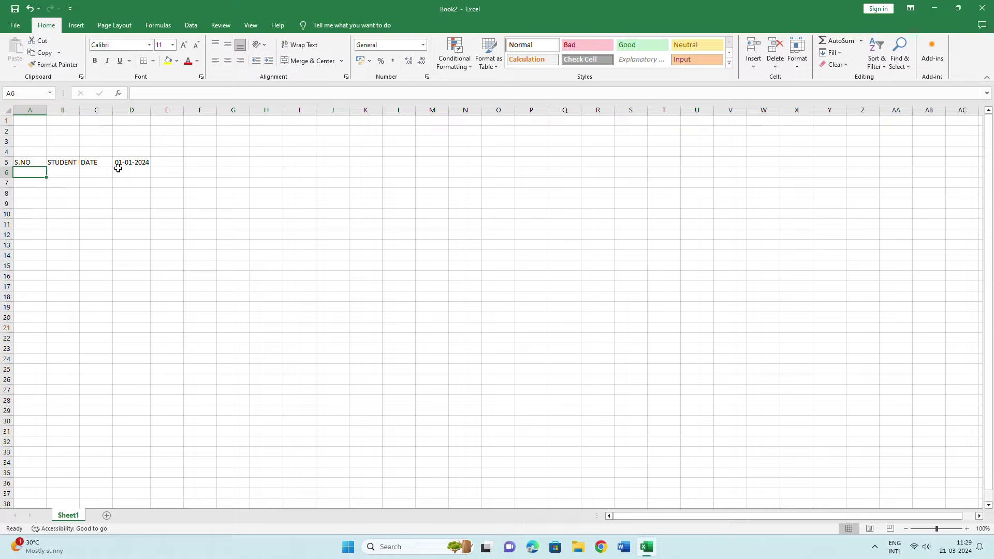
Fill the dates from D5 across to AH5 so row 5 covers all 31 days of January 2024
{"action": "left_click", "coordinate": [125, 164]}
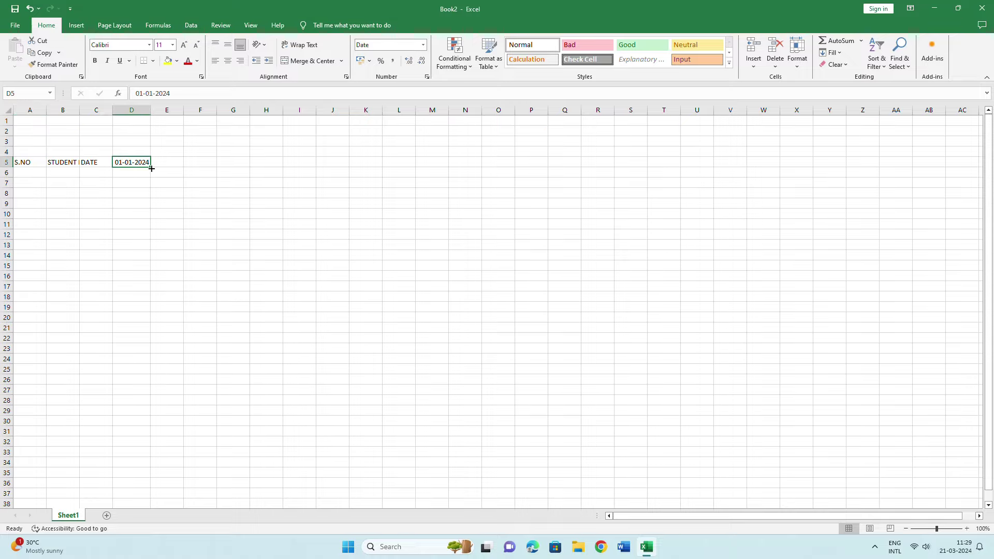
{"action": "left_click_drag", "start_coordinate": [152, 168], "coordinate": [948, 176]}
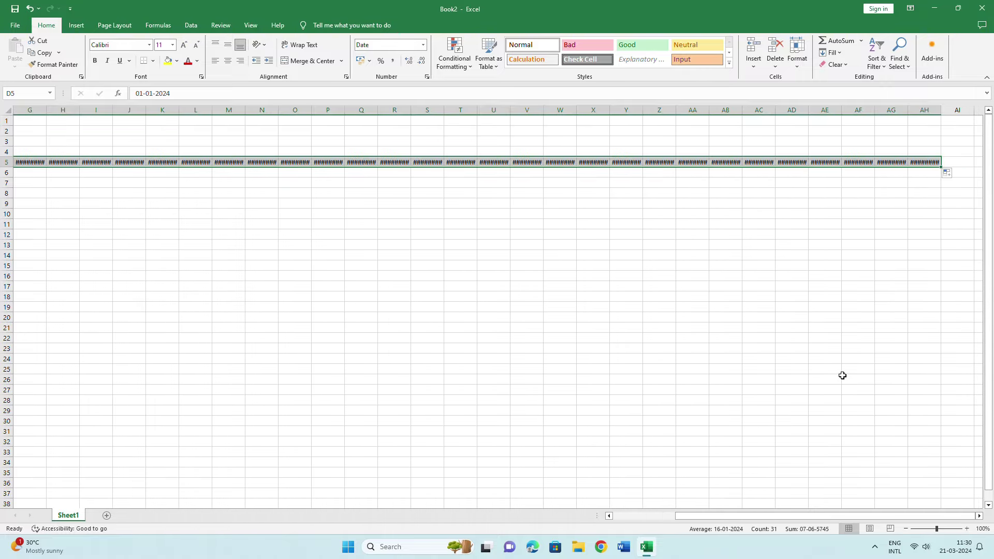
{"action": "left_click_drag", "start_coordinate": [781, 519], "coordinate": [715, 519]}
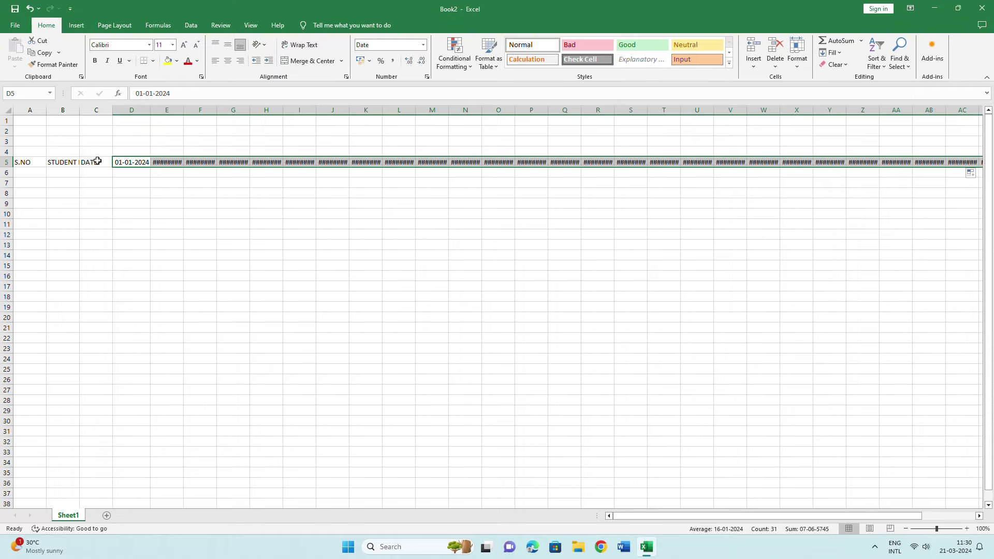
{"action": "left_click", "coordinate": [7, 112]}
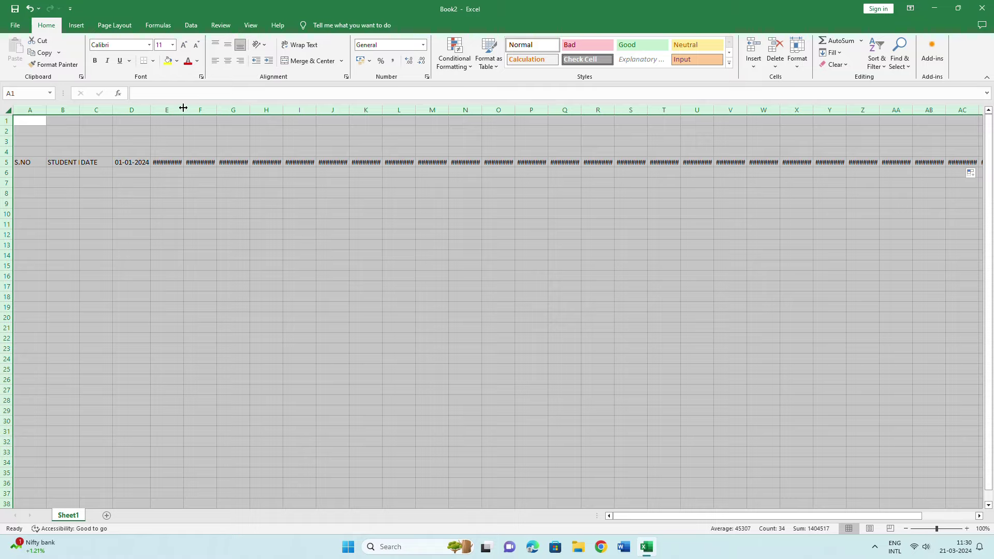
AutoFit all columns so STUDENT NAME and every January date show in full instead of ###
{"action": "double_click", "coordinate": [183, 107]}
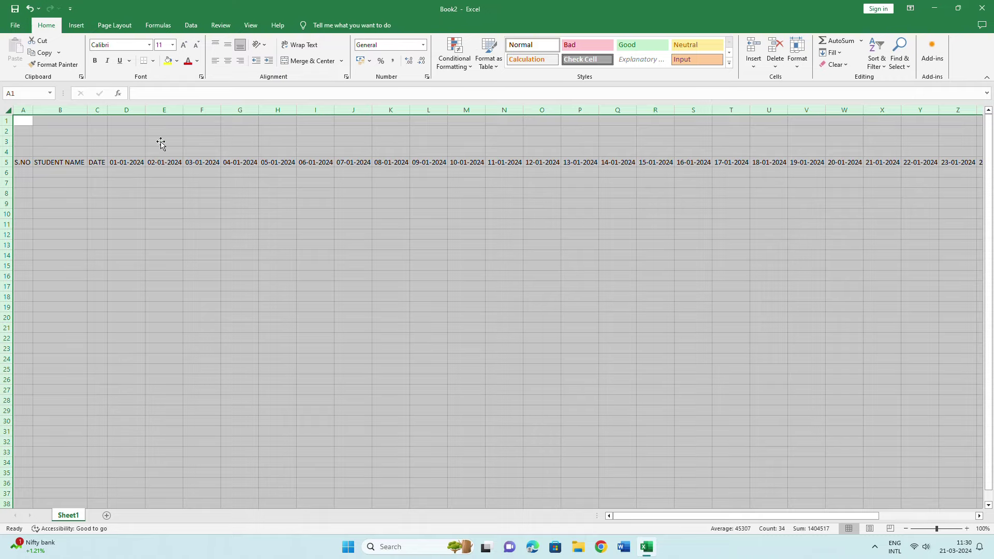
{"action": "left_click", "coordinate": [189, 143]}
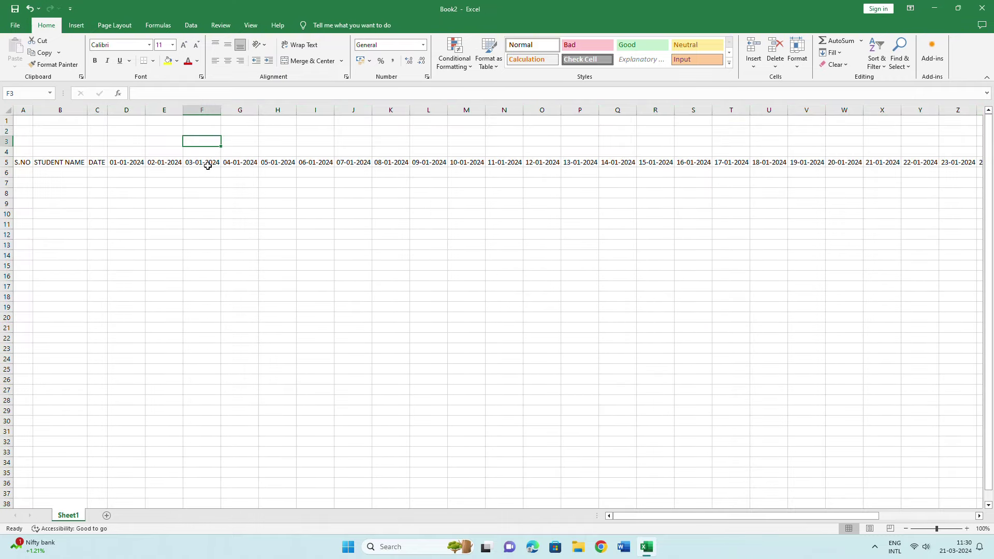
Check the print preview, then switch the page orientation to Landscape
{"action": "key", "text": "ctrl+p"}
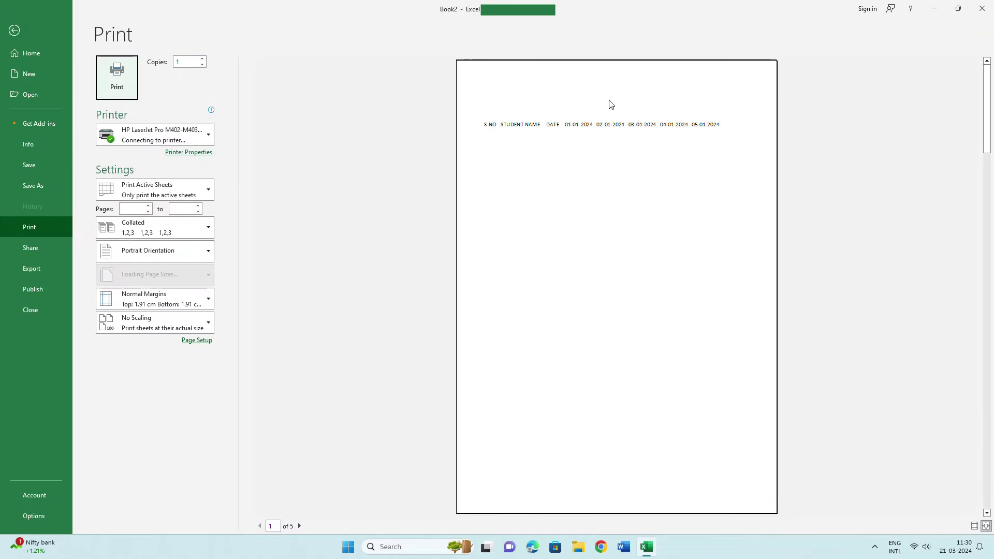
{"action": "left_click", "coordinate": [16, 31]}
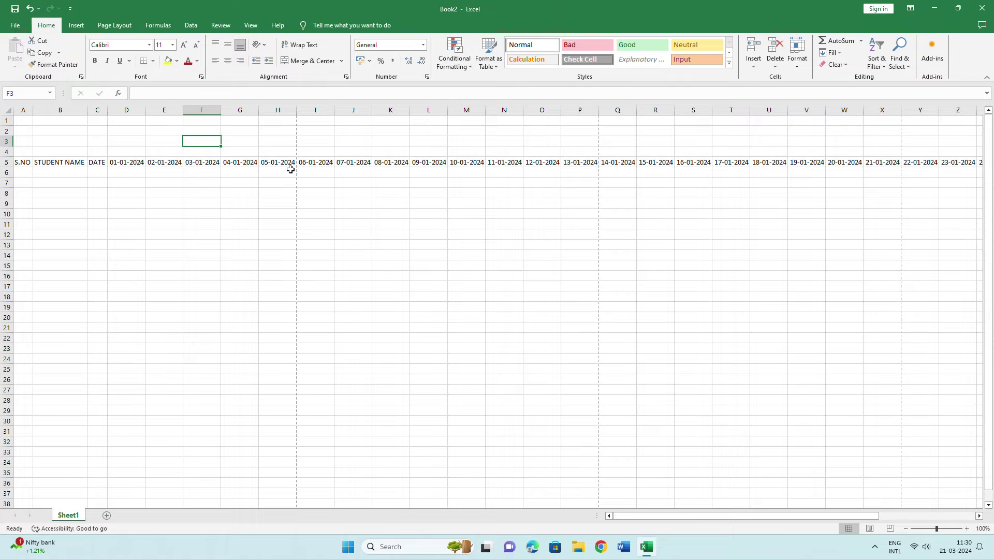
{"action": "left_click", "coordinate": [114, 26]}
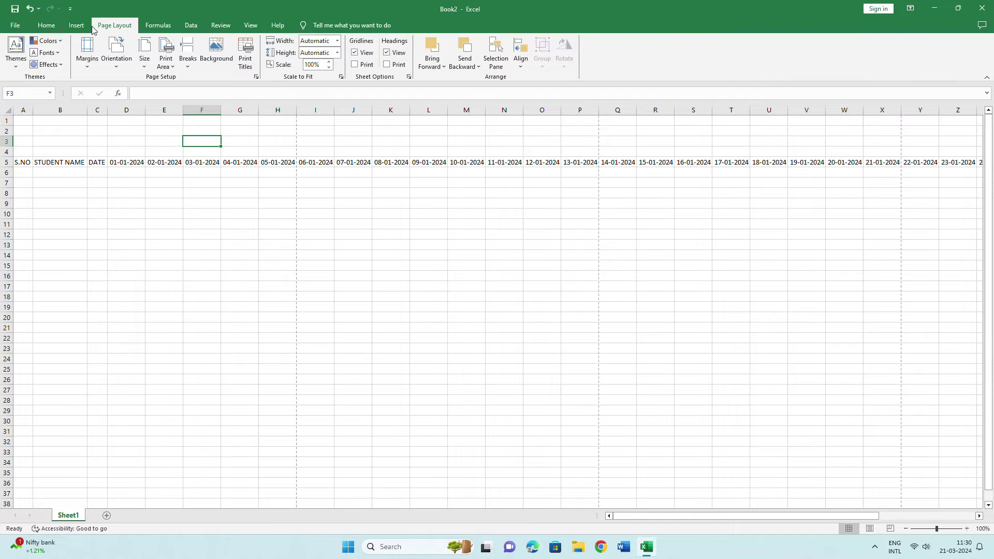
{"action": "left_click", "coordinate": [117, 57]}
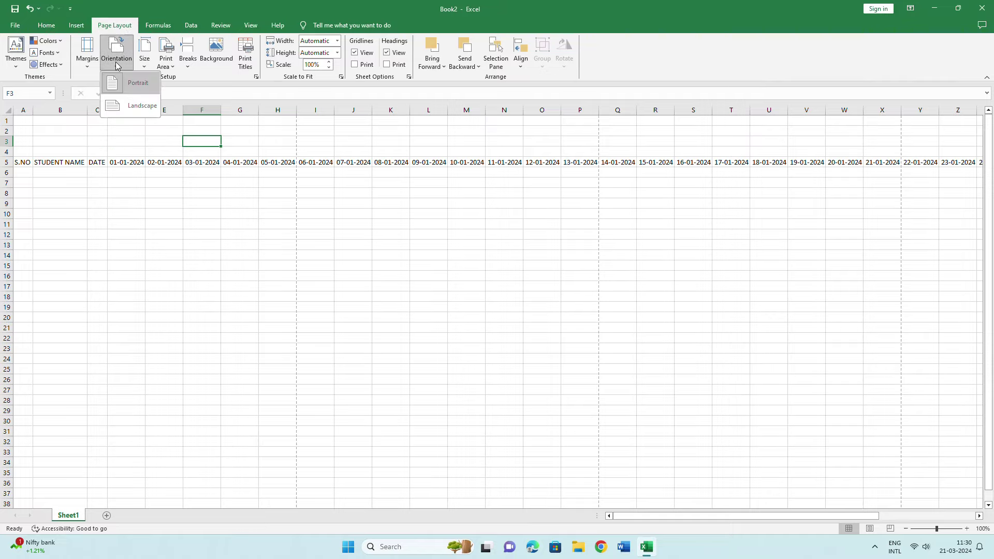
{"action": "left_click", "coordinate": [136, 107]}
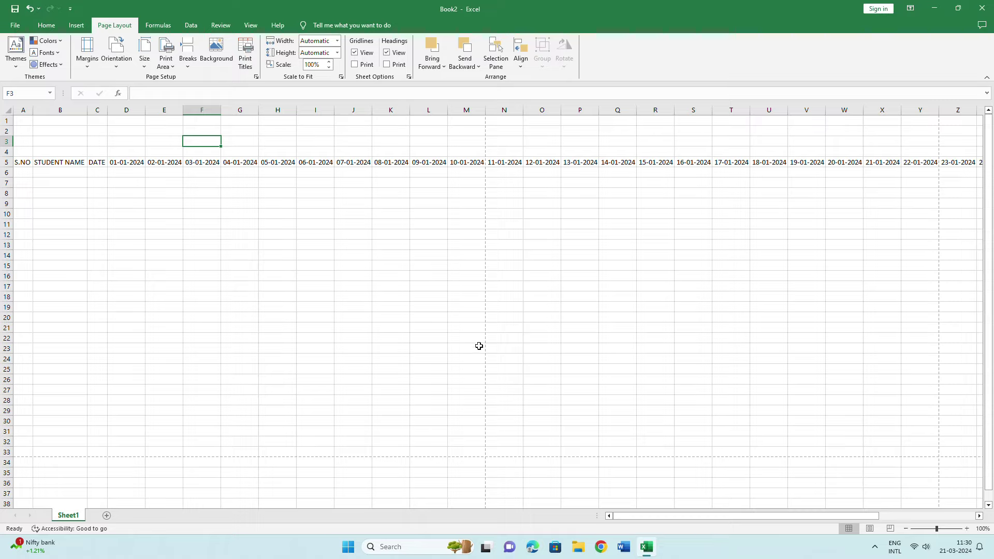
Narrow date columns D through AH to about 28 pixels each and select the date headers D5:AH5
{"action": "left_click", "coordinate": [631, 516]}
{"action": "left_click_drag", "start_coordinate": [127, 110], "coordinate": [989, 96]}
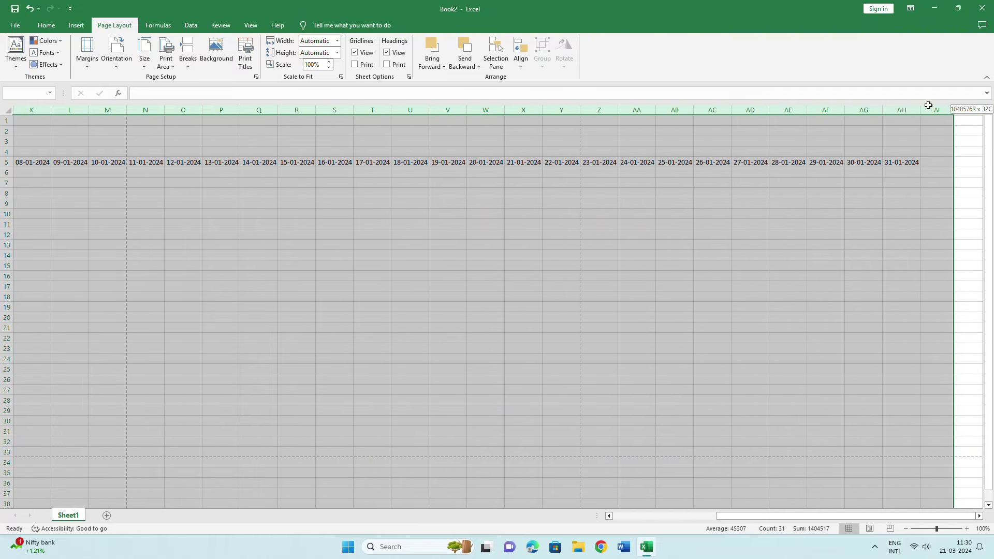
{"action": "left_click_drag", "start_coordinate": [989, 96], "coordinate": [860, 113]}
{"action": "left_click_drag", "start_coordinate": [821, 517], "coordinate": [755, 519]}
{"action": "left_click", "coordinate": [462, 203]}
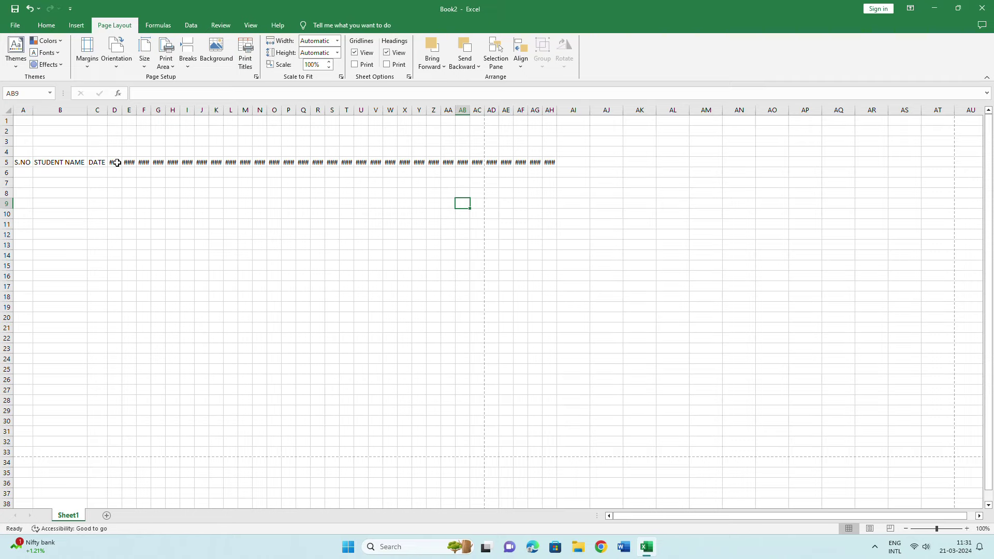
{"action": "left_click_drag", "start_coordinate": [117, 163], "coordinate": [550, 162]}
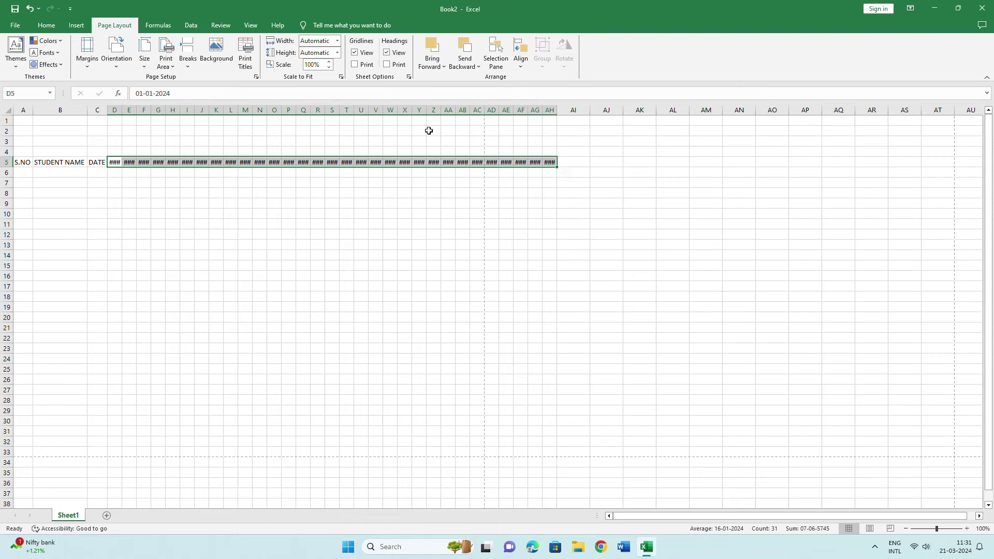
Apply Rotate Text Up to the dates in D5:AH5 and drag row 5 taller to fit them
{"action": "left_click", "coordinate": [46, 26]}
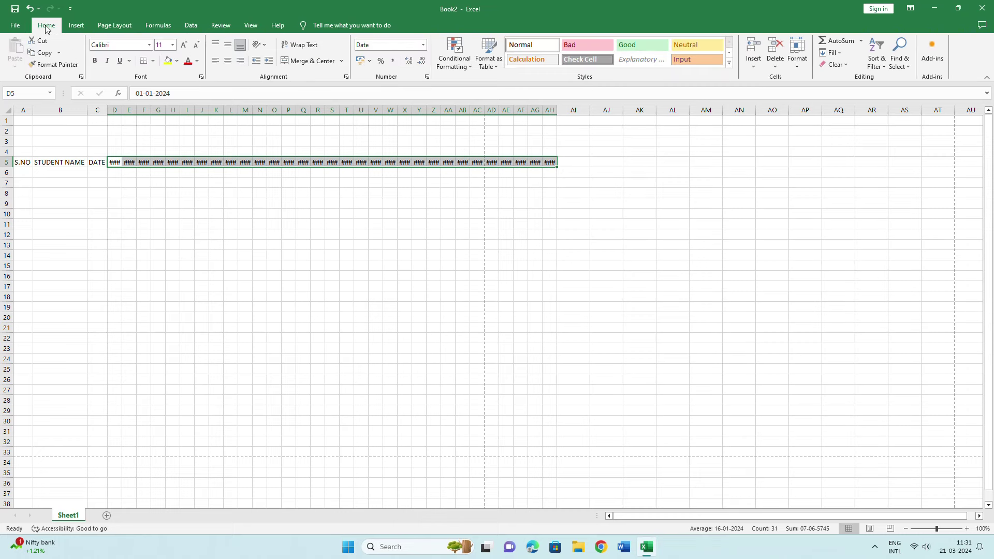
{"action": "left_click", "coordinate": [267, 49]}
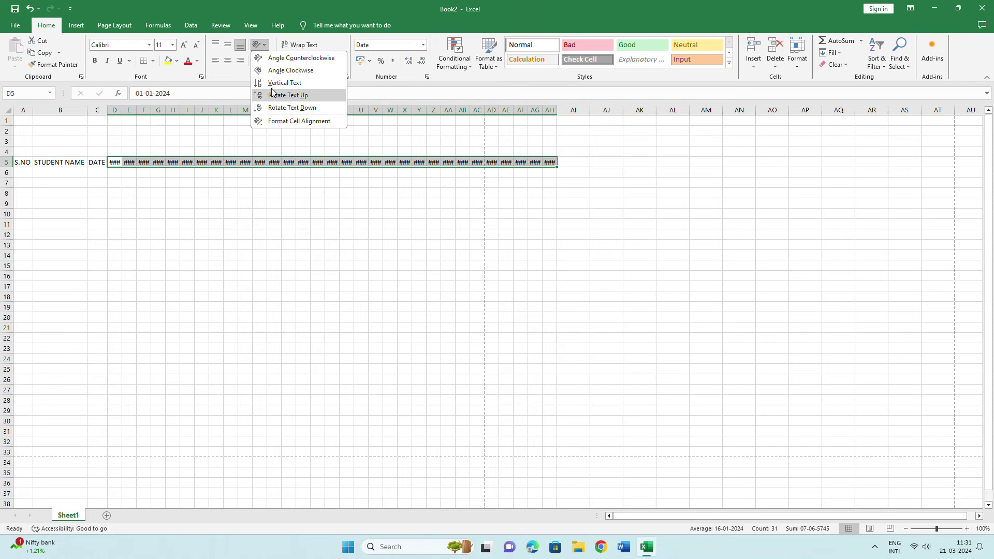
{"action": "left_click", "coordinate": [294, 95]}
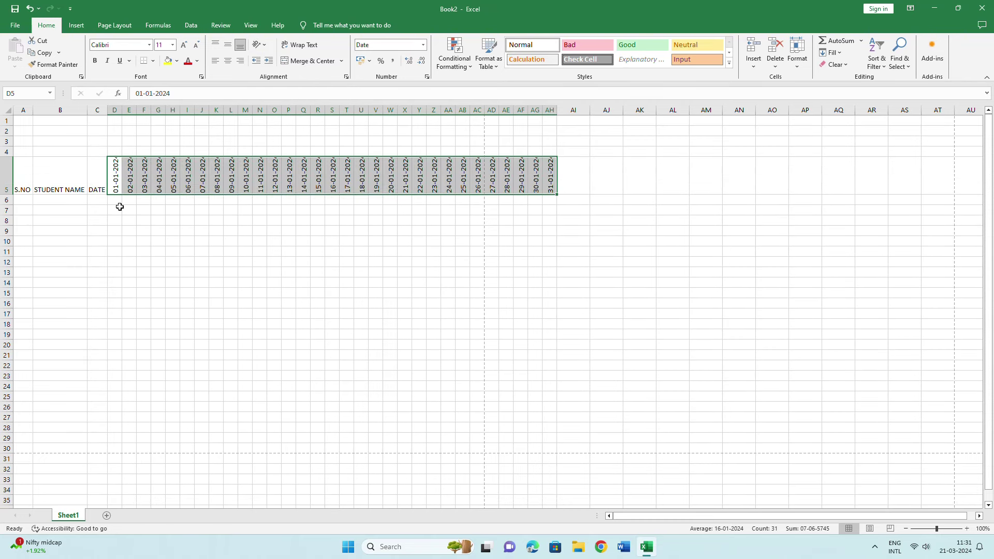
{"action": "left_click_drag", "start_coordinate": [9, 194], "coordinate": [10, 203]}
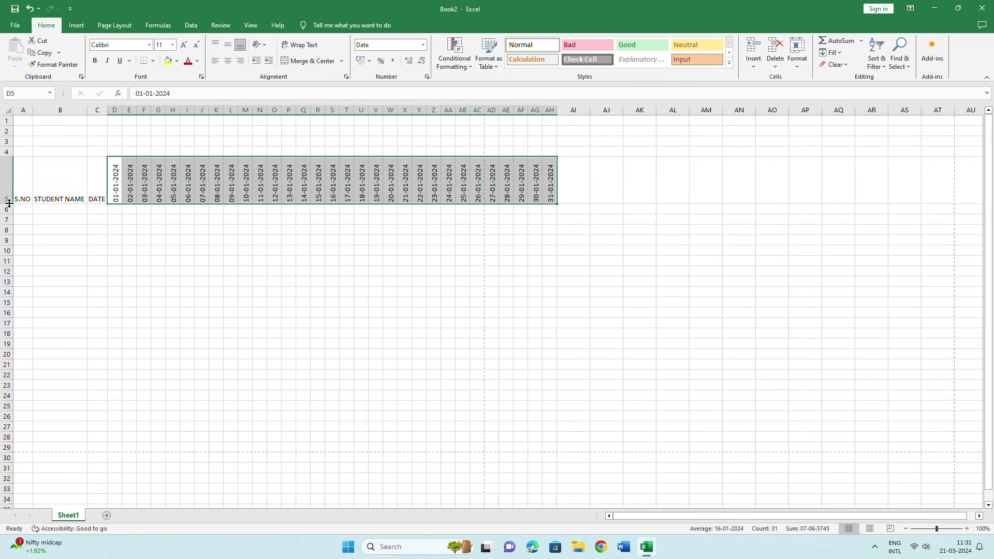
{"action": "left_click", "coordinate": [2, 174]}
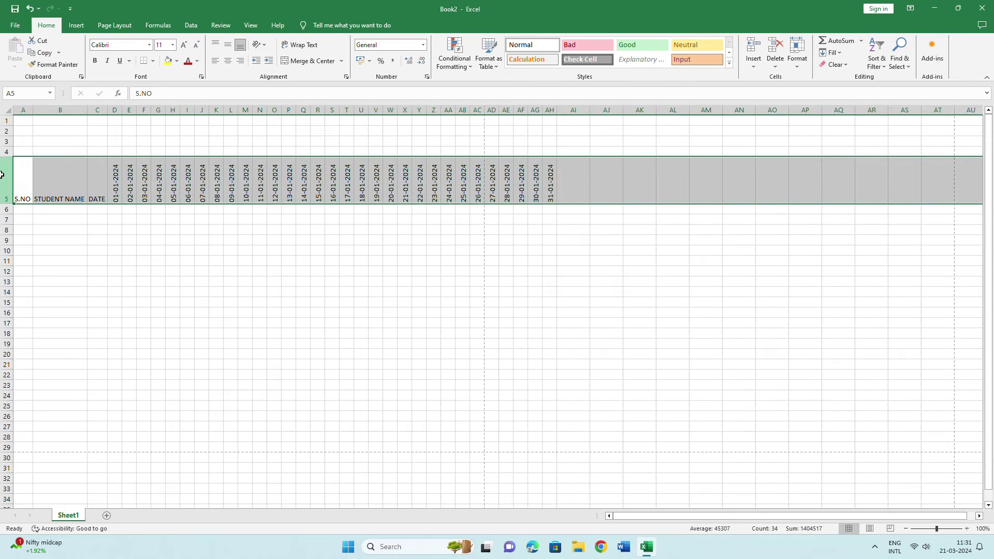
Center the row 5 headers vertically and horizontally and make them bold
{"action": "left_click", "coordinate": [228, 46]}
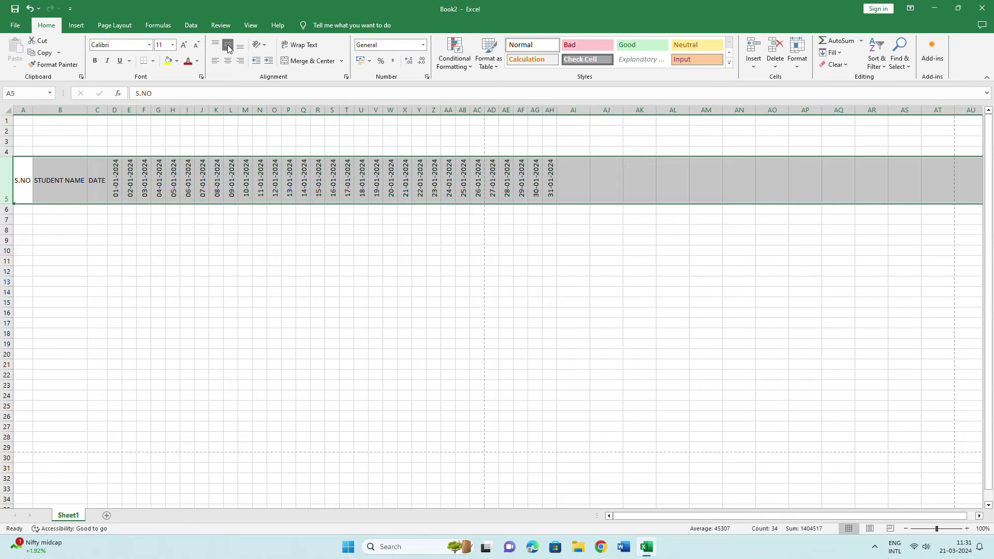
{"action": "left_click", "coordinate": [228, 61]}
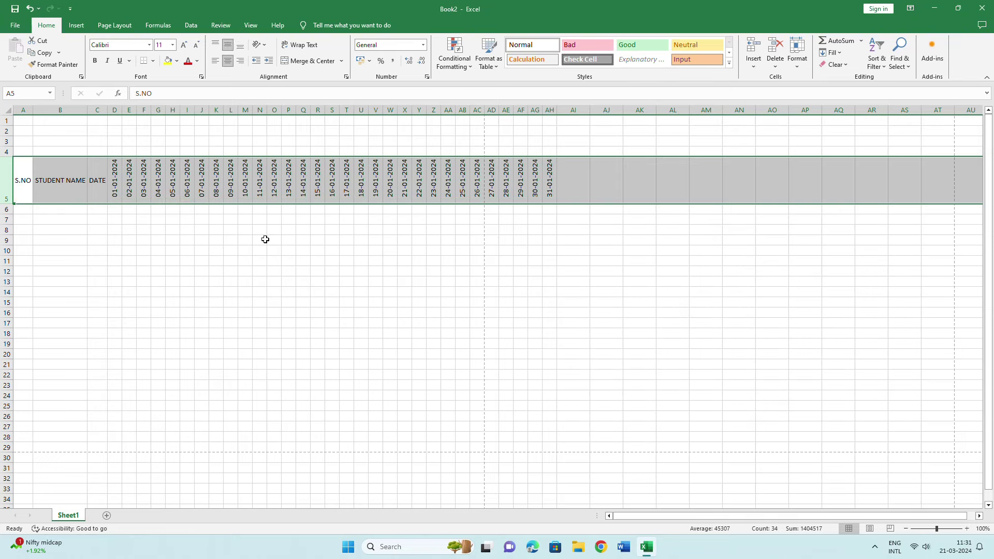
{"action": "left_click", "coordinate": [95, 60]}
{"action": "left_click", "coordinate": [244, 301]}
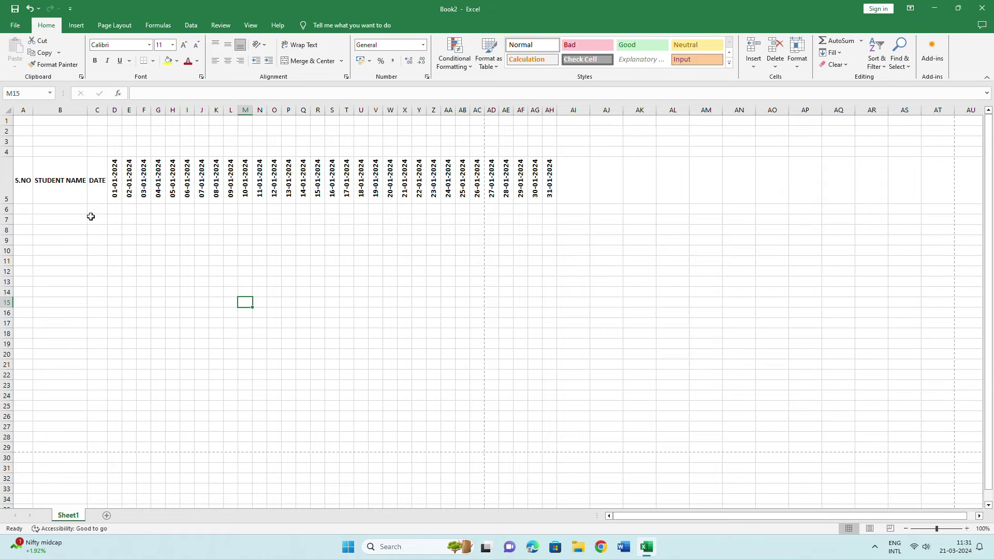
Enter the first five student names down column B in cells B6 to B10
{"action": "left_click", "coordinate": [22, 209]}
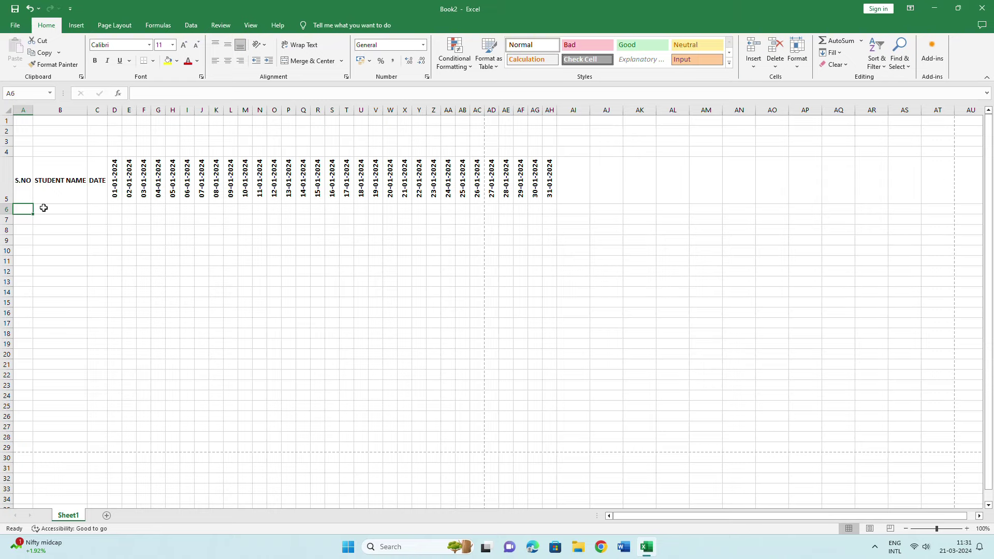
{"action": "left_click", "coordinate": [75, 212]}
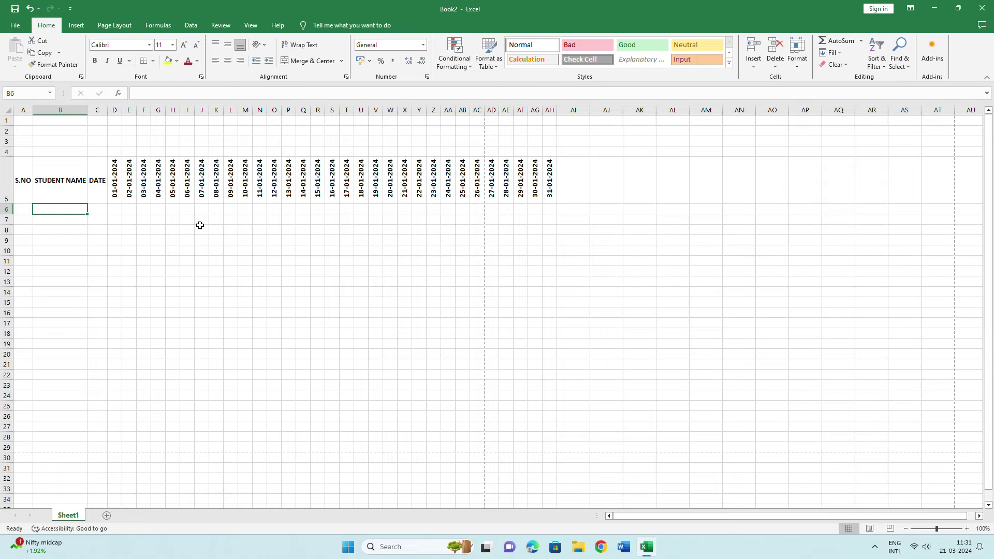
{"action": "type", "text": "VA"}
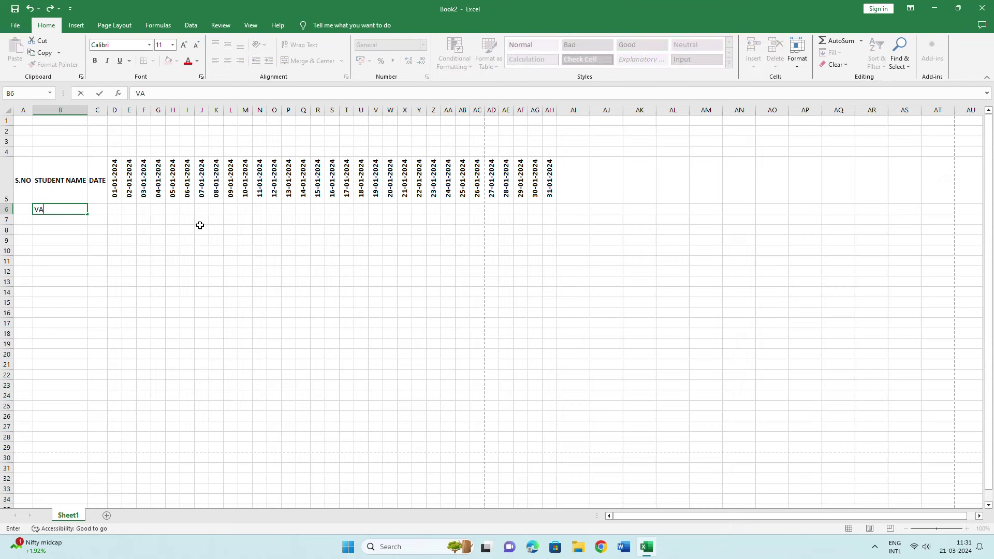
{"action": "type", "text": "SANTH"}
{"action": "key", "text": "Return"}
{"action": "type", "text": "DA"}
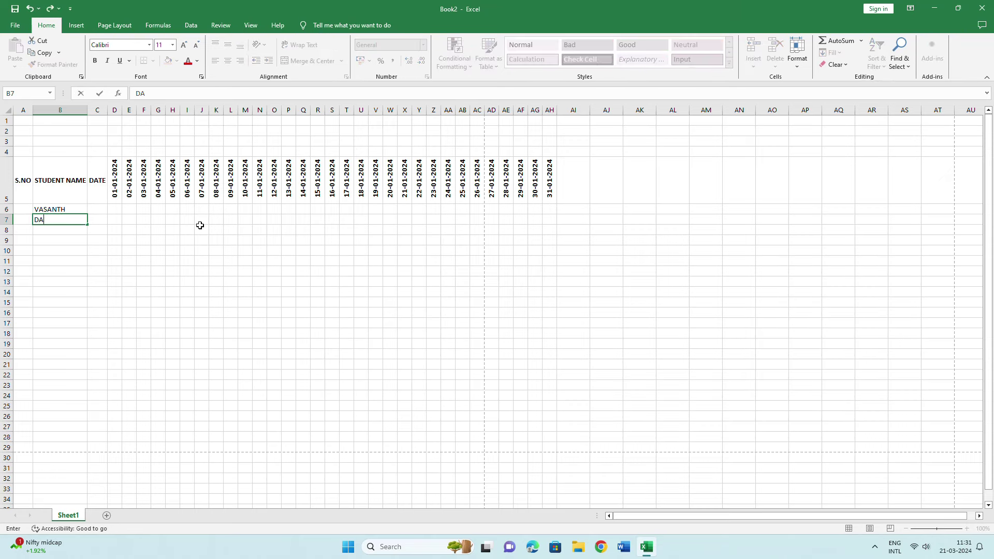
{"action": "type", "text": "RWIN"}
{"action": "key", "text": "Return"}
{"action": "type", "text": "JACOB"}
{"action": "key", "text": "Return"}
{"action": "type", "text": "DINESH"}
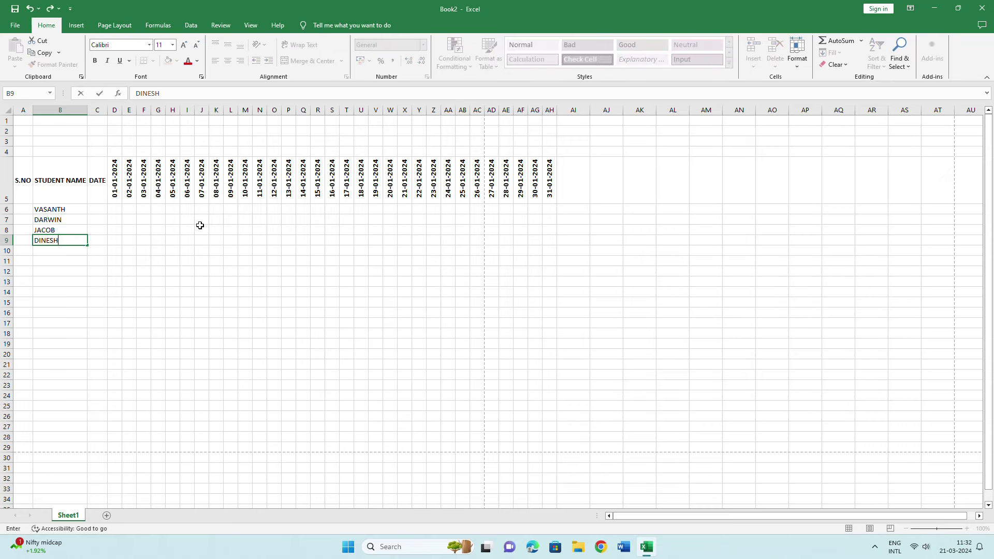
{"action": "key", "text": "Return"}
{"action": "type", "text": "MANOJ"}
{"action": "key", "text": "Return"}
Enter the remaining five student names in B11 to B15, completing the list of ten
{"action": "type", "text": "SANTHOSH"}
{"action": "key", "text": "Return"}
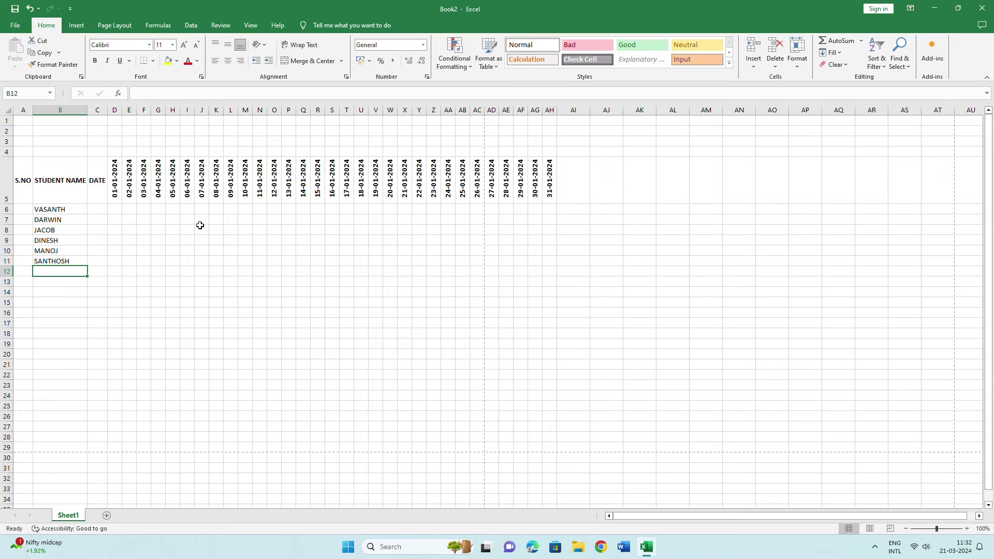
{"action": "type", "text": "BALAJI"}
{"action": "key", "text": "Return"}
{"action": "type", "text": "KAVIN"}
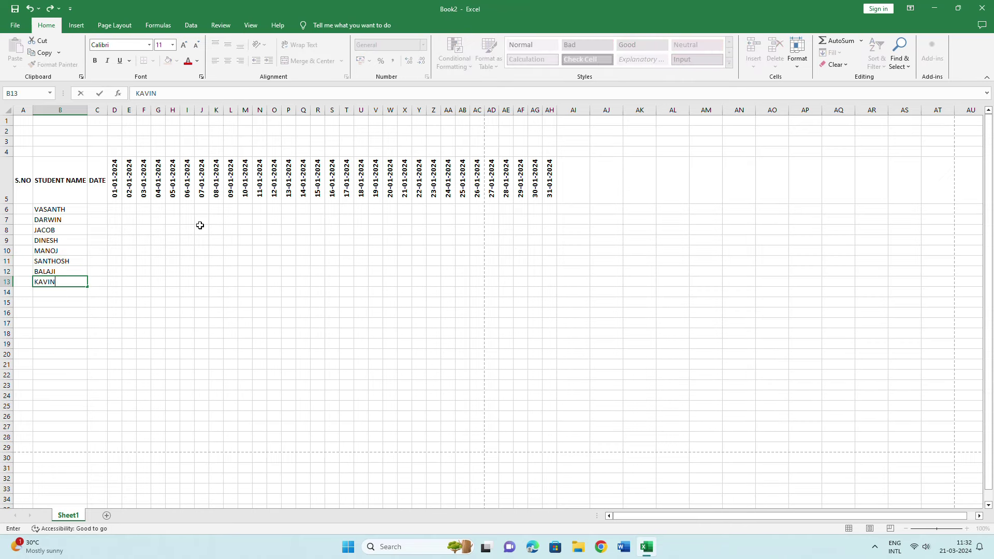
{"action": "key", "text": "Return"}
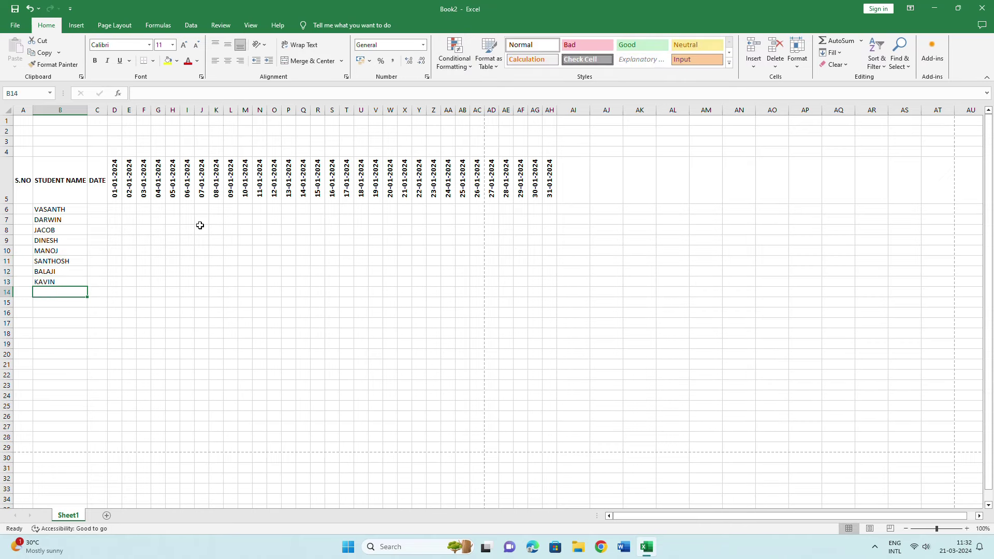
{"action": "type", "text": "SUNDAR"}
{"action": "key", "text": "Return"}
{"action": "type", "text": "KAMAL"}
{"action": "key", "text": "Return"}
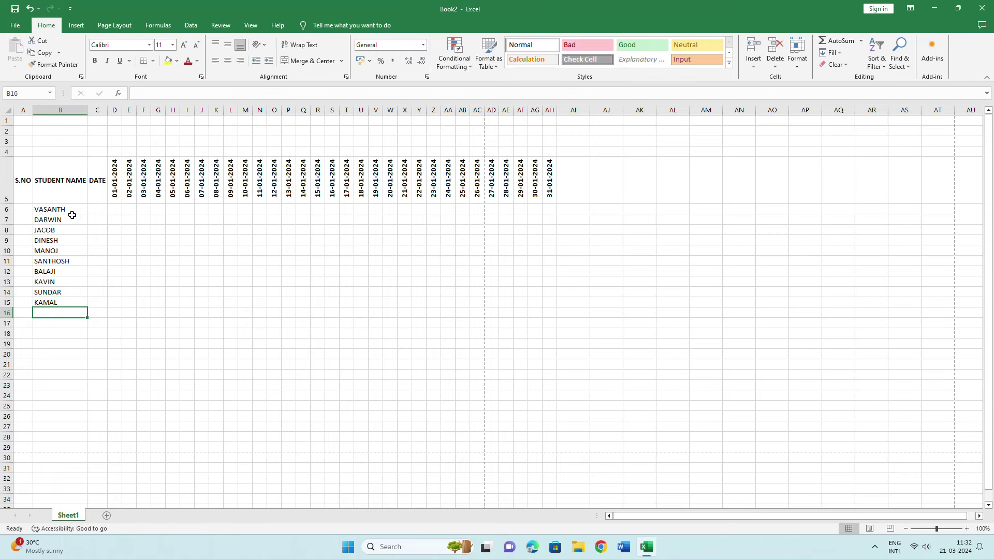
{"action": "left_click_drag", "start_coordinate": [71, 212], "coordinate": [61, 300]}
{"action": "left_click", "coordinate": [114, 251]}
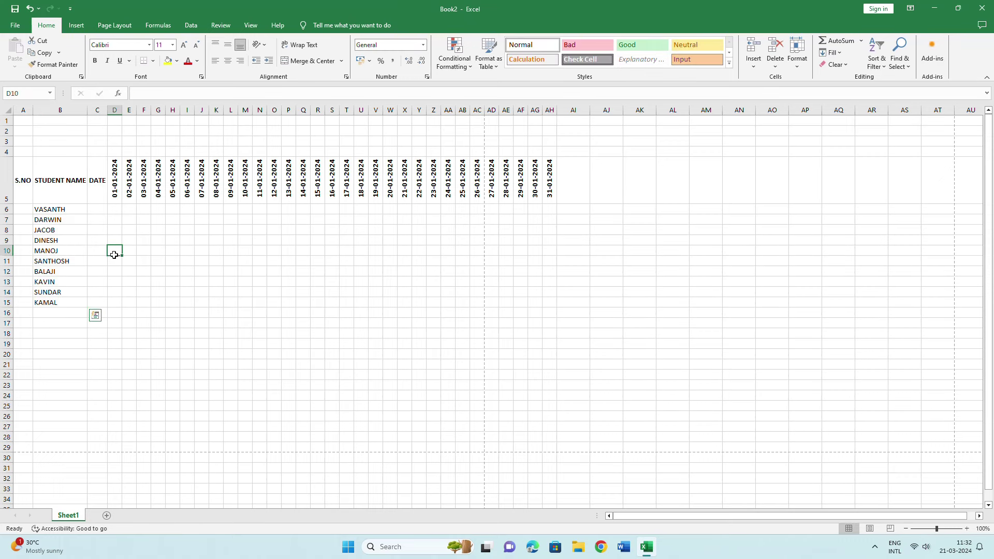
Enter 1 and 2 in A6:A7 and fill the serial numbers down to 10 in A15
{"action": "left_click", "coordinate": [27, 210]}
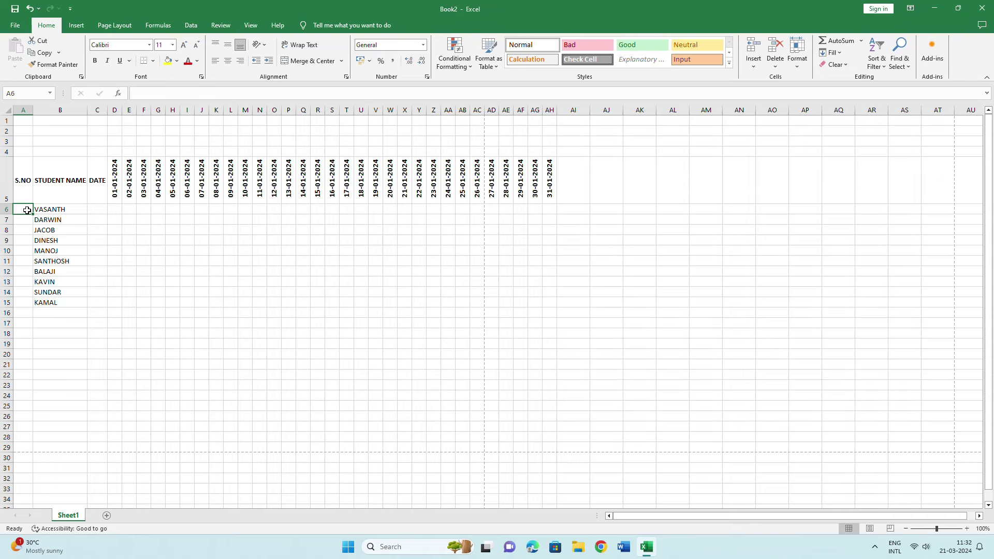
{"action": "type", "text": "1"}
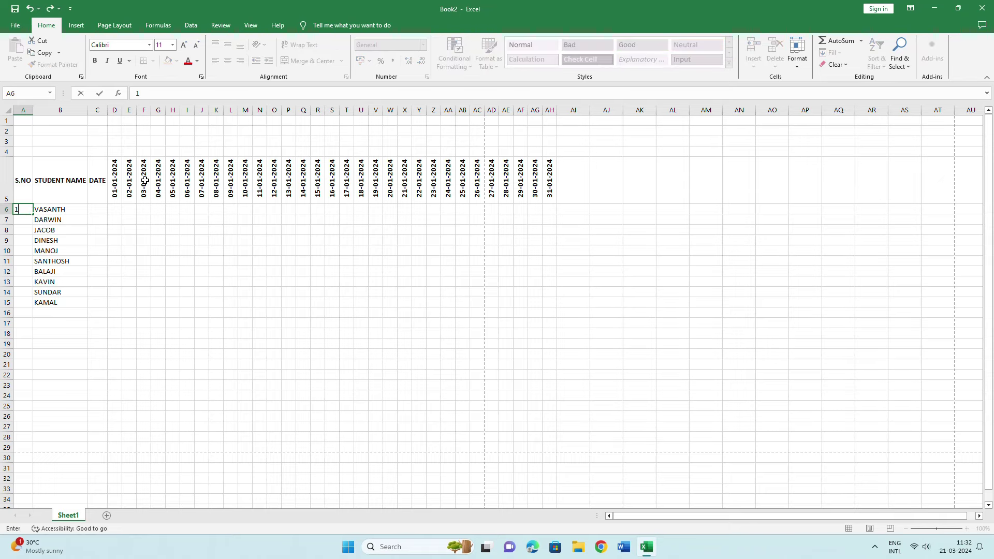
{"action": "key", "text": "Return"}
{"action": "type", "text": "2"}
{"action": "left_click", "coordinate": [145, 199]}
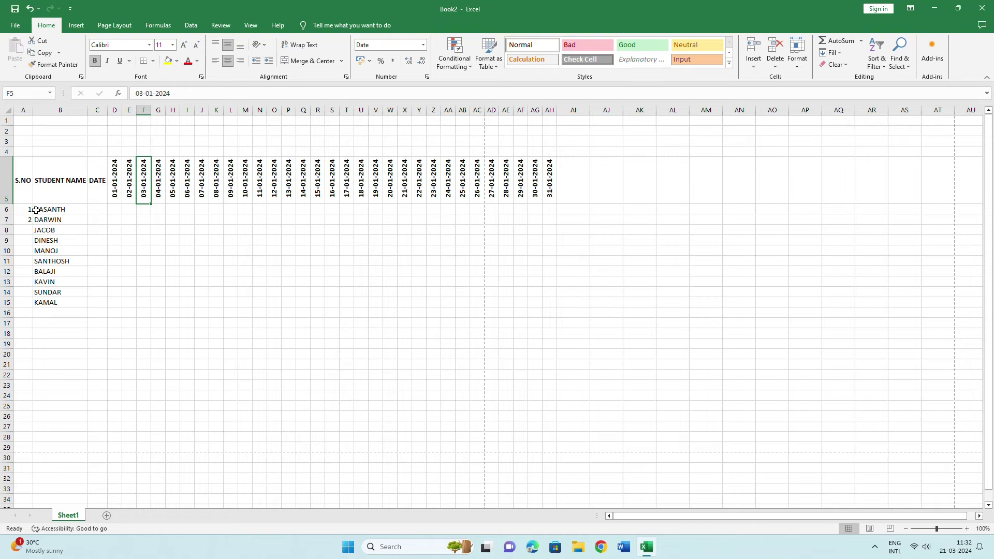
{"action": "left_click_drag", "start_coordinate": [33, 209], "coordinate": [28, 219]}
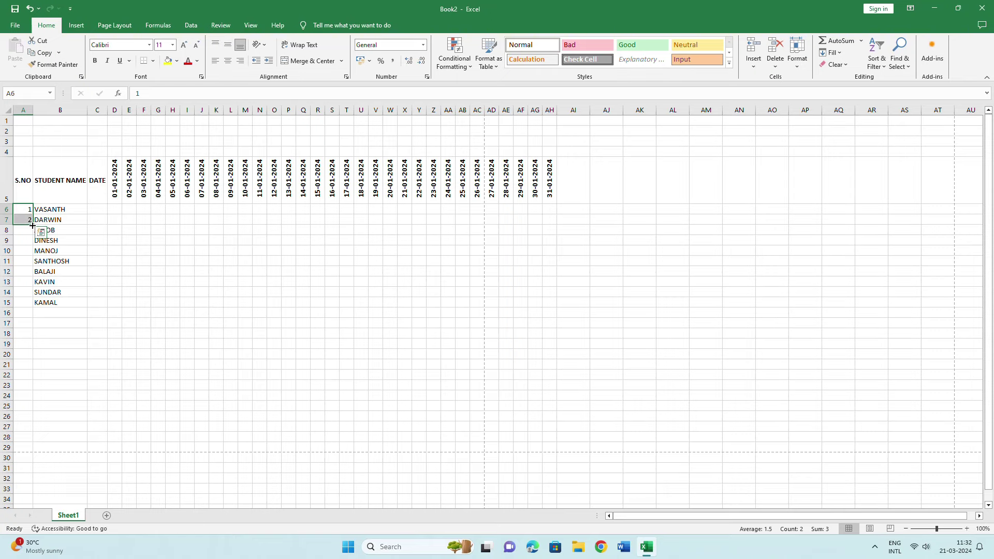
{"action": "double_click", "coordinate": [33, 226]}
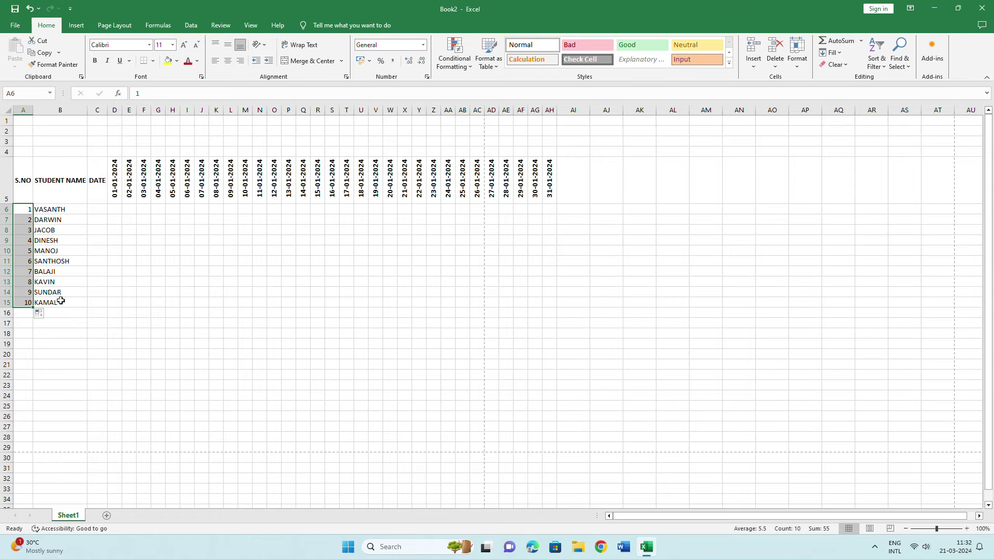
{"action": "left_click", "coordinate": [179, 324]}
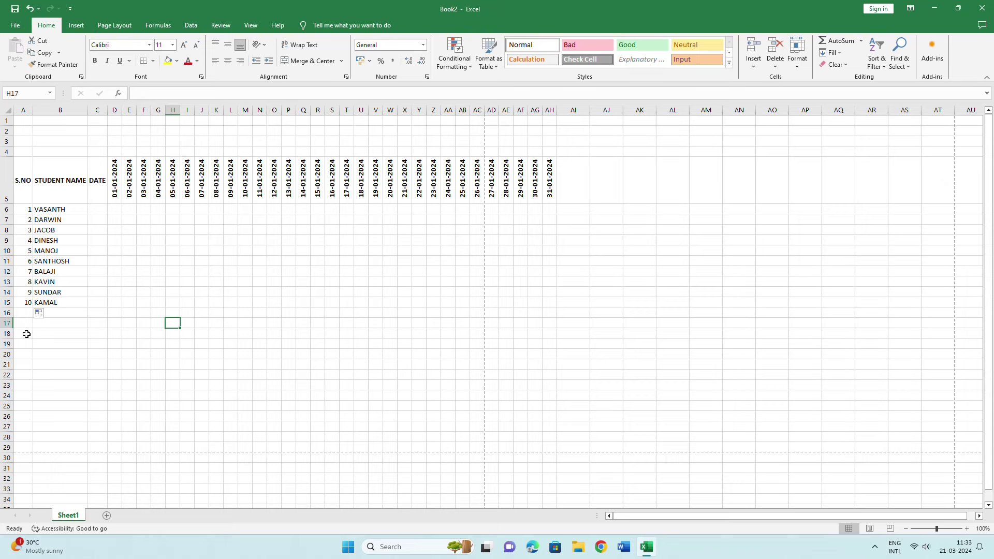
Apply All Borders to the range A1:AH18 so every cell of the grid is outlined
{"action": "left_click_drag", "start_coordinate": [26, 331], "coordinate": [547, 17]}
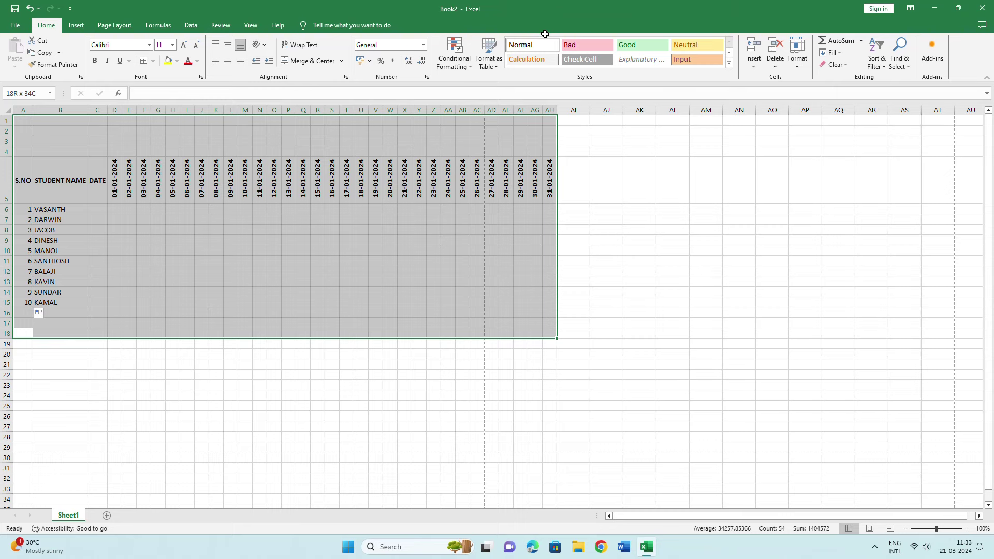
{"action": "left_click_drag", "start_coordinate": [545, 33], "coordinate": [545, 34]}
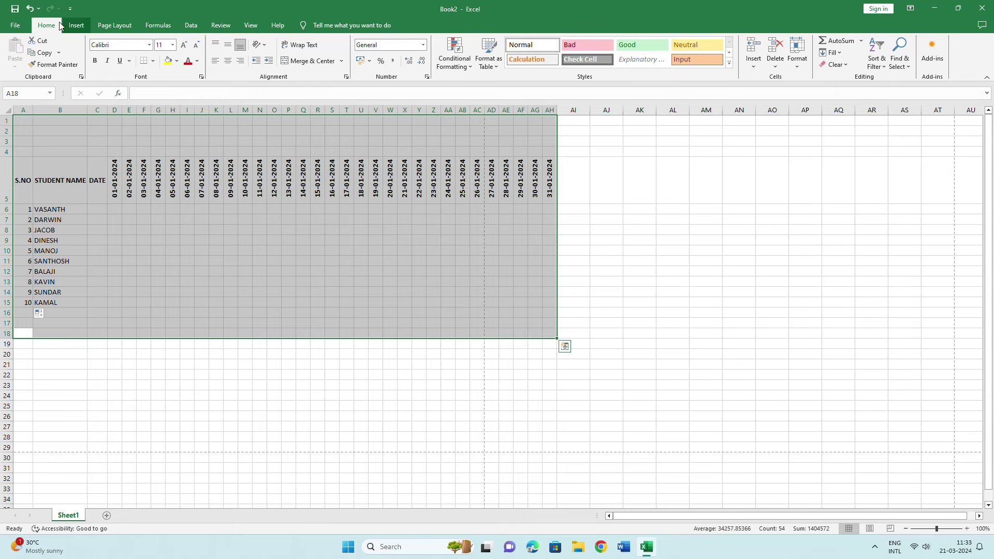
{"action": "left_click", "coordinate": [153, 61]}
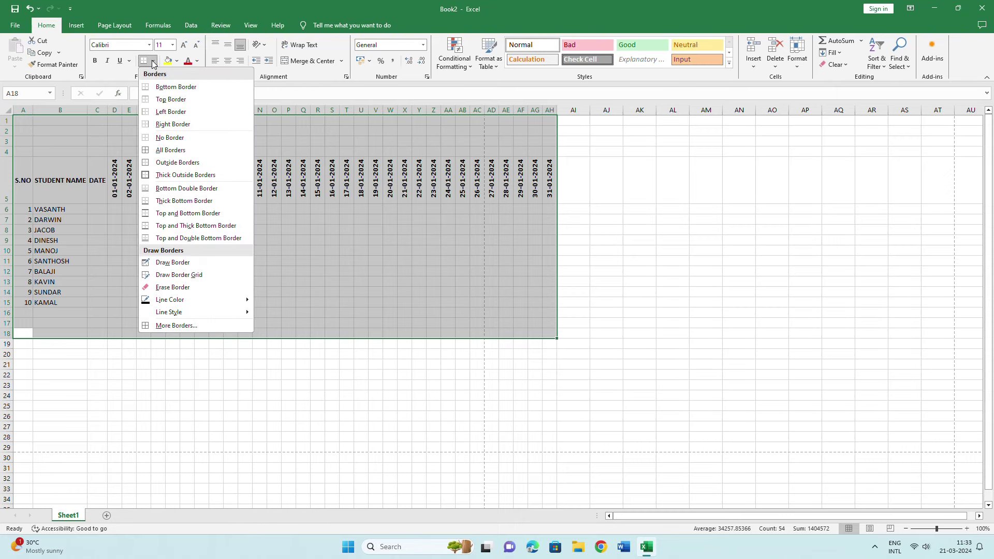
{"action": "left_click", "coordinate": [193, 151]}
{"action": "left_click", "coordinate": [213, 272]}
{"action": "scroll", "coordinate": [199, 282], "scroll_direction": "up", "scroll_amount": 2, "text": "ctrl"}
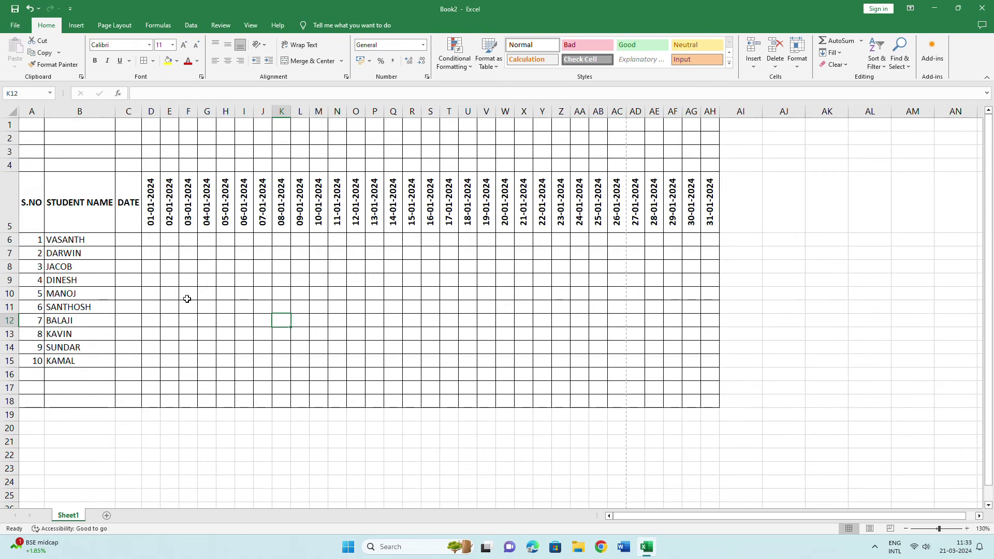
{"action": "scroll", "coordinate": [186, 297], "scroll_direction": "up", "scroll_amount": 1, "text": "ctrl"}
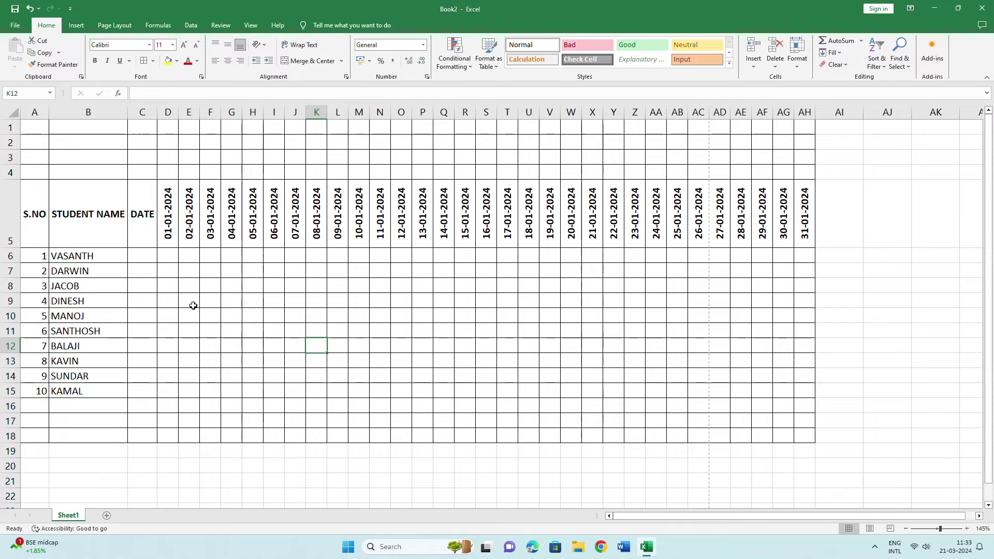
{"action": "left_click", "coordinate": [148, 258]}
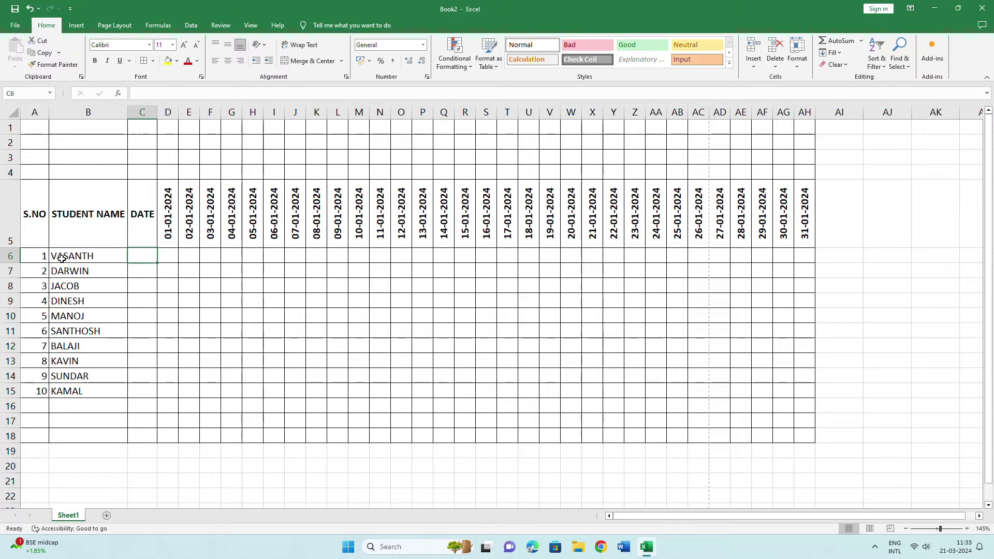
{"action": "left_click", "coordinate": [11, 256]}
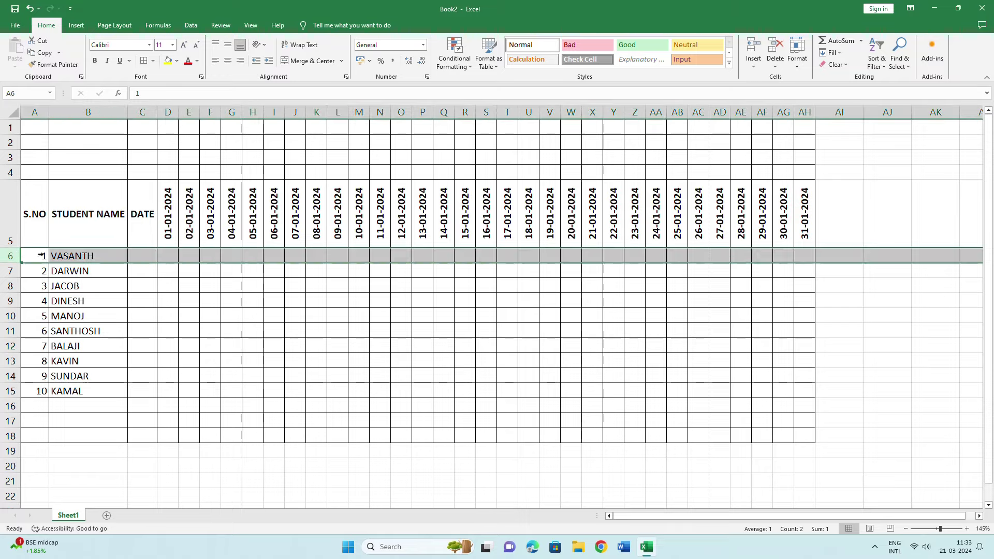
Insert a blank row 6 above the first student and give it normal height
{"action": "right_click", "coordinate": [10, 255]}
{"action": "left_click", "coordinate": [47, 342]}
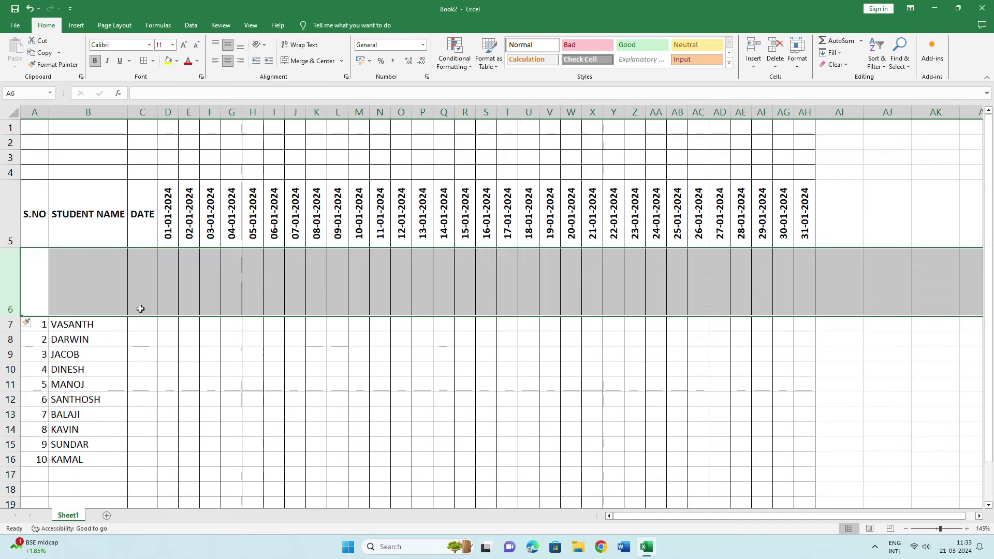
{"action": "left_click", "coordinate": [139, 310]}
{"action": "left_click_drag", "start_coordinate": [14, 315], "coordinate": [14, 266]}
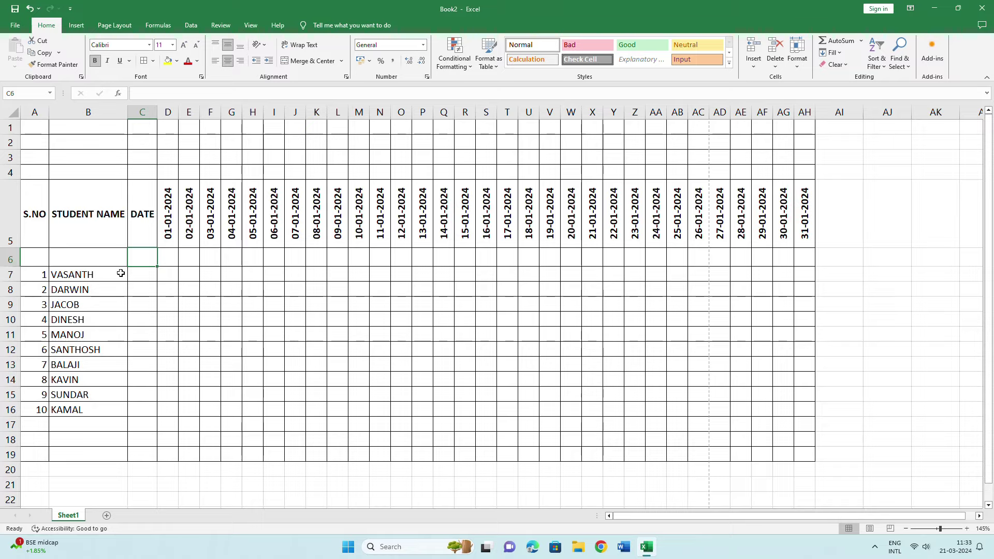
Merge and center S.NO (A5:A6) and STUDENT NAME (B5:B6) across rows 5–6
{"action": "left_click_drag", "start_coordinate": [35, 228], "coordinate": [40, 256]}
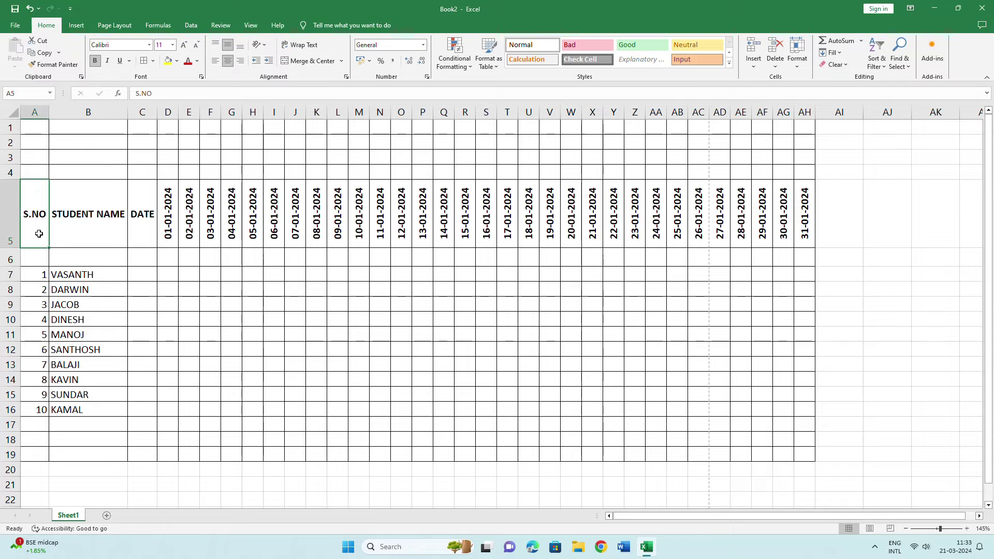
{"action": "left_click", "coordinate": [308, 61]}
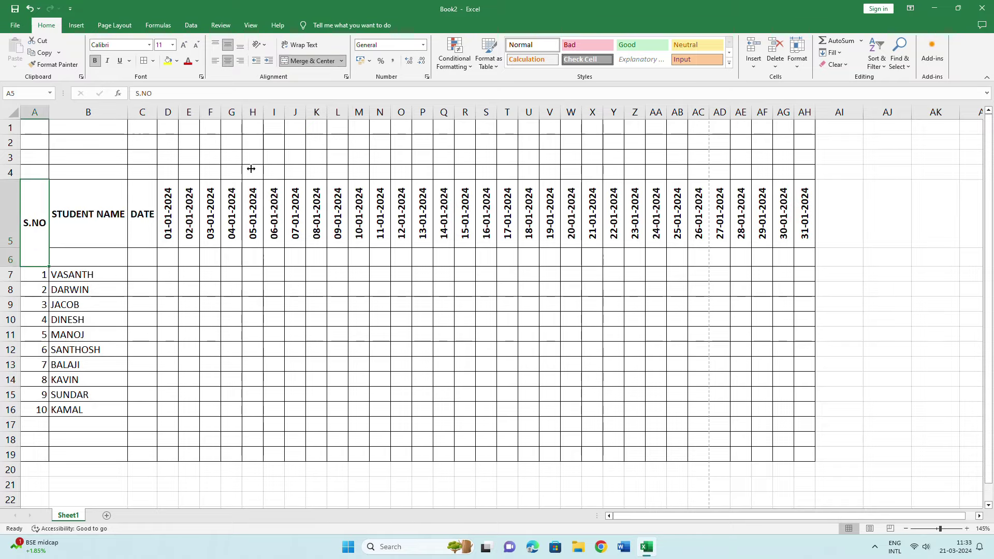
{"action": "left_click_drag", "start_coordinate": [91, 205], "coordinate": [92, 255]}
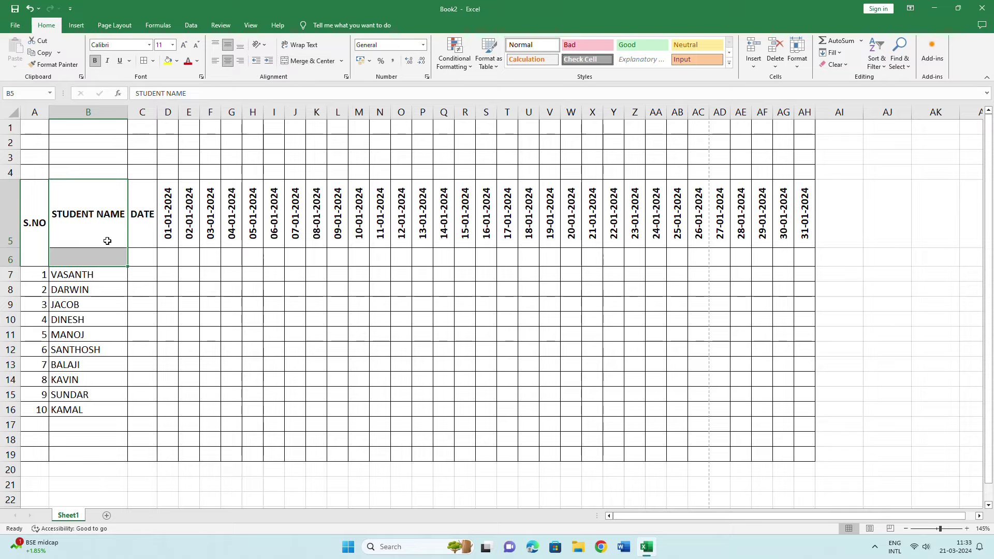
{"action": "left_click", "coordinate": [307, 61]}
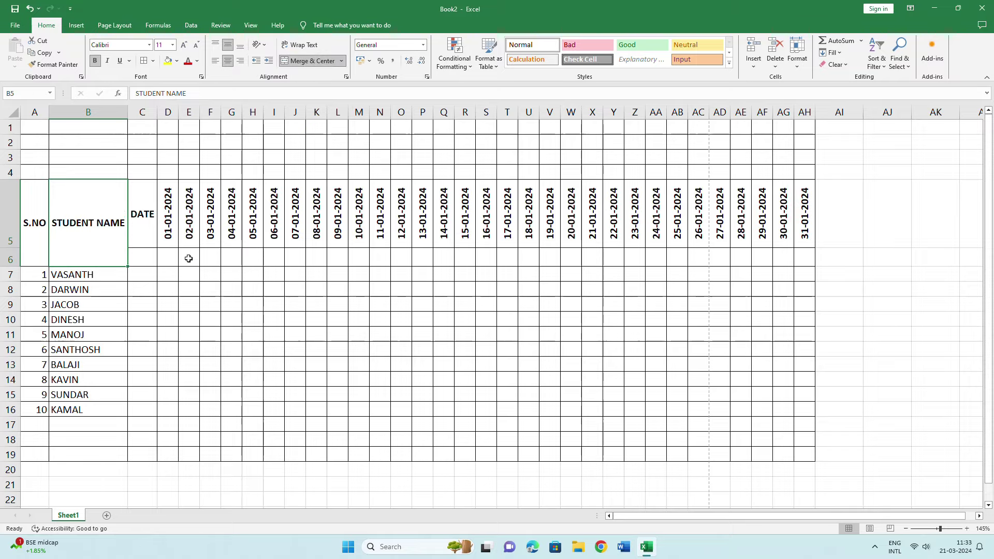
Enter the label SUTDENT ID in cell C6
{"action": "left_click", "coordinate": [155, 253]}
{"action": "type", "text": "S"}
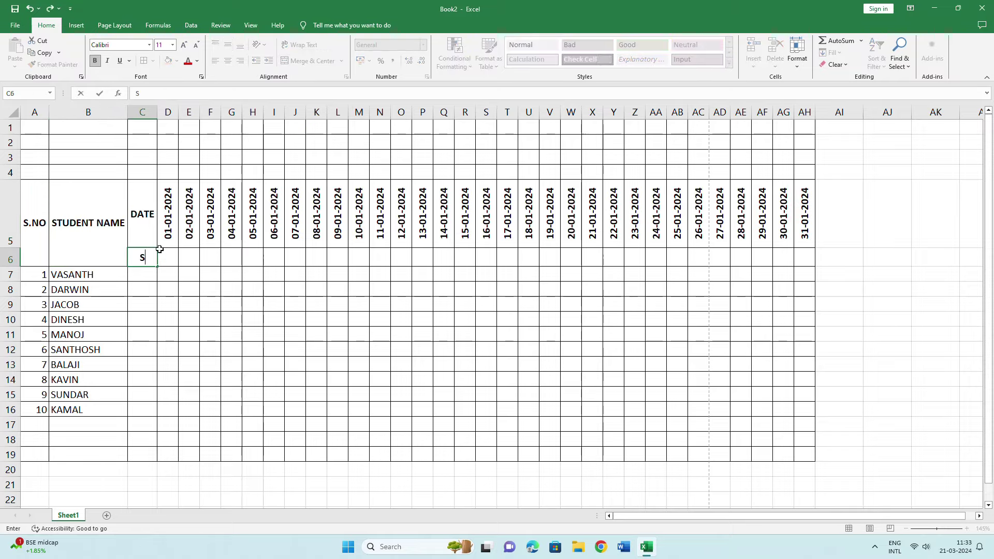
{"action": "type", "text": "UTDENT"}
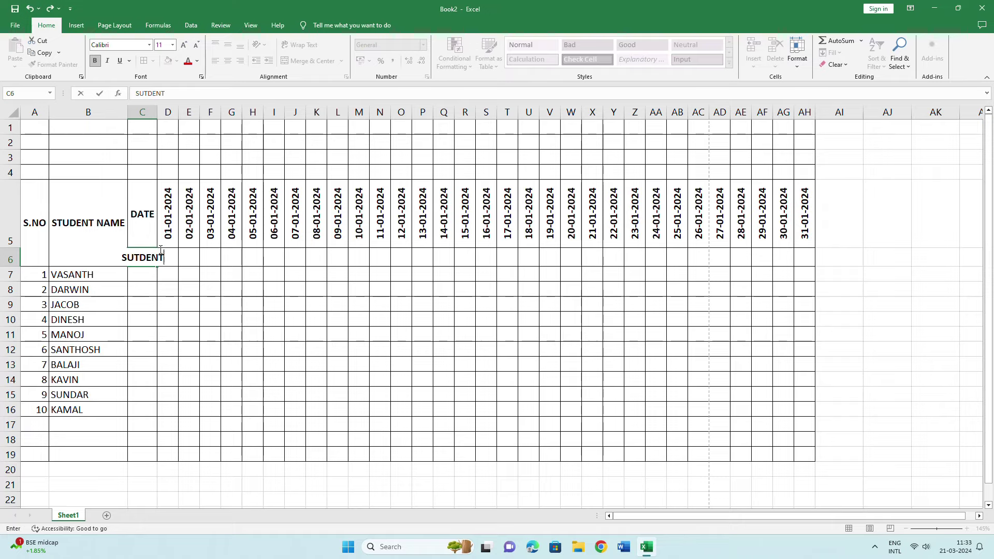
{"action": "type", "text": " I"}
{"action": "type", "text": "D"}
{"action": "key", "text": "Return"}
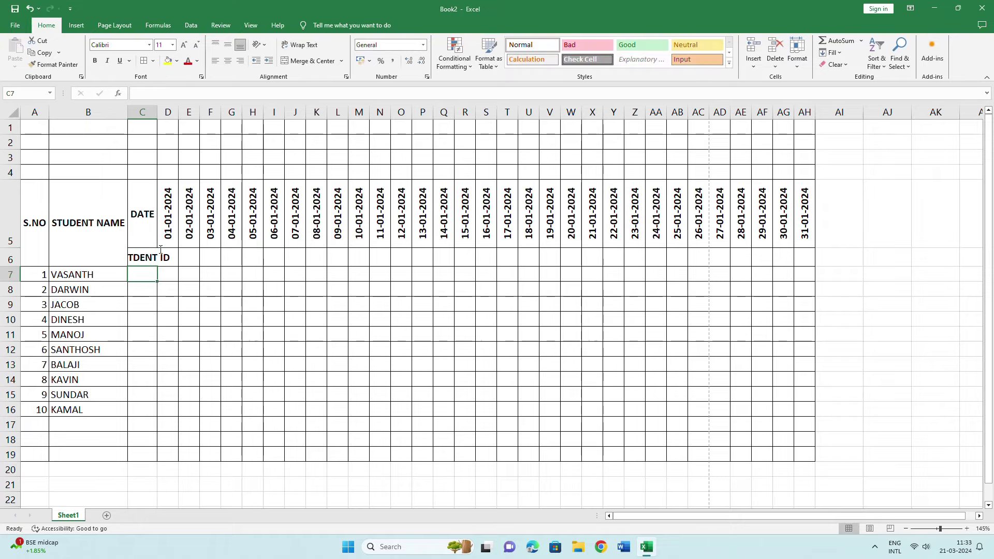
Wrap the SUTDENT ID label in C6, make row 6 taller, narrow column B and widen column C
{"action": "left_click", "coordinate": [142, 257]}
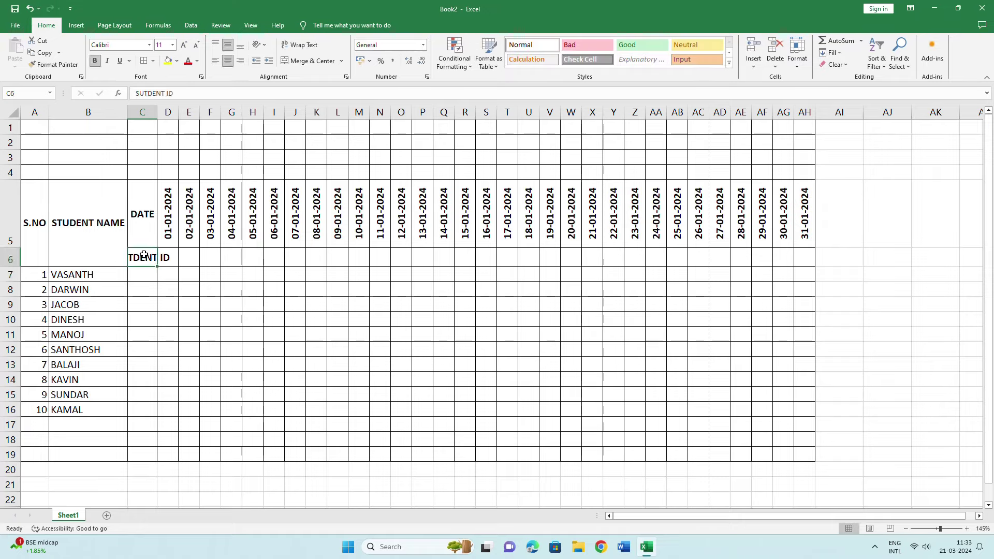
{"action": "left_click", "coordinate": [308, 45]}
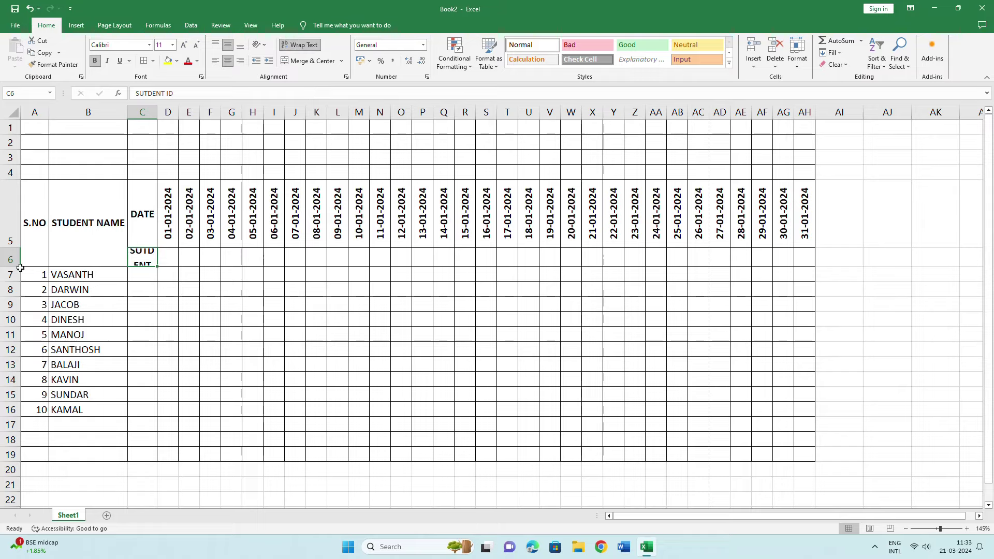
{"action": "left_click_drag", "start_coordinate": [17, 266], "coordinate": [15, 278]}
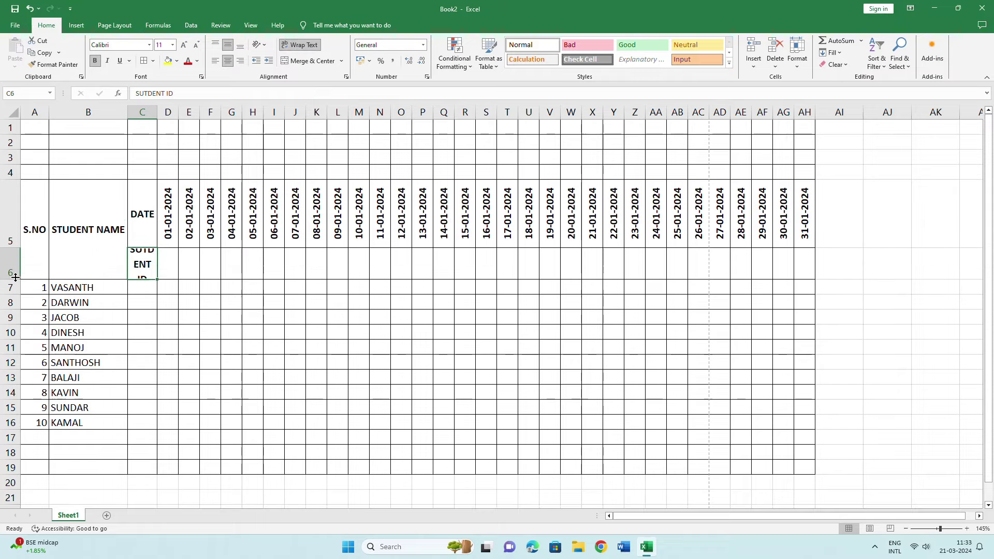
{"action": "left_click_drag", "start_coordinate": [157, 111], "coordinate": [168, 110]}
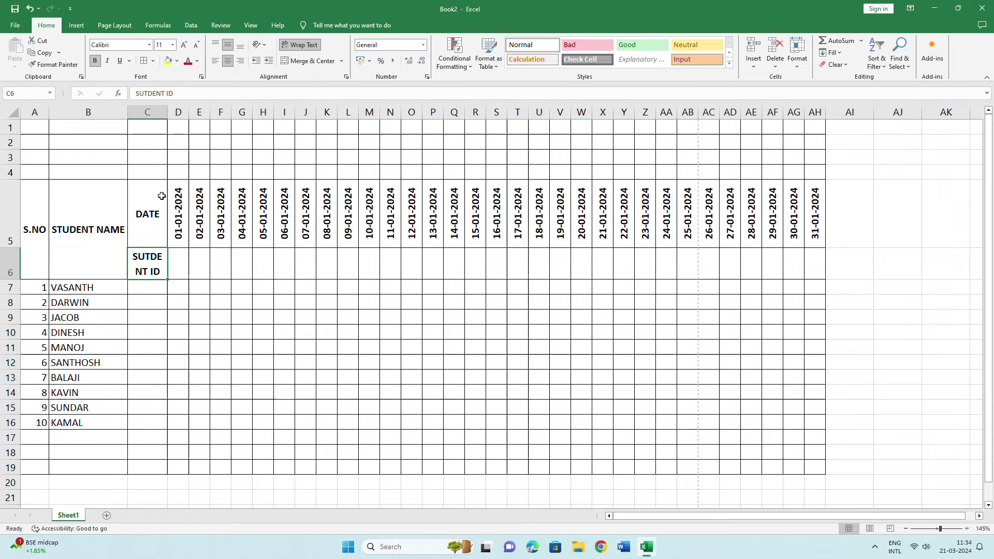
{"action": "left_click_drag", "start_coordinate": [128, 112], "coordinate": [112, 114]}
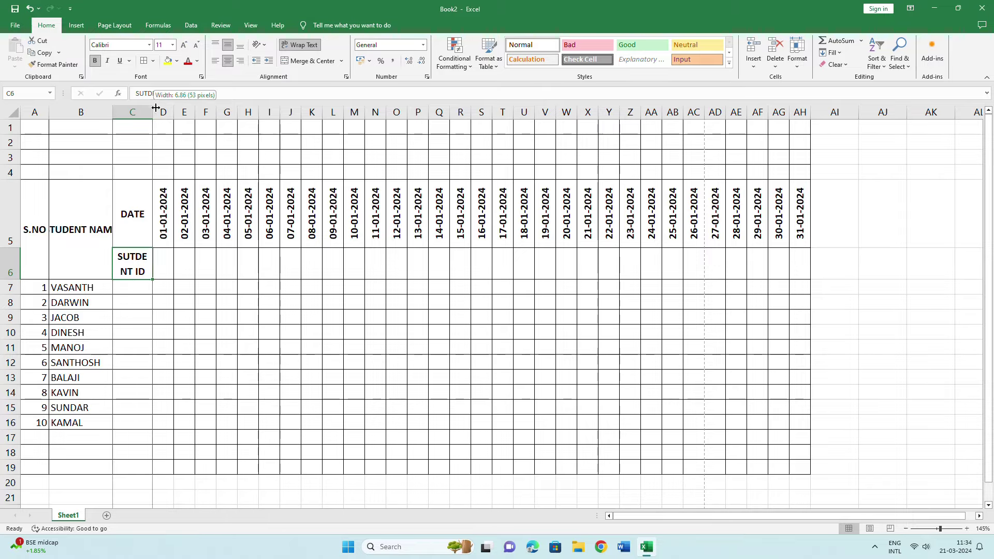
{"action": "left_click_drag", "start_coordinate": [153, 112], "coordinate": [163, 112]}
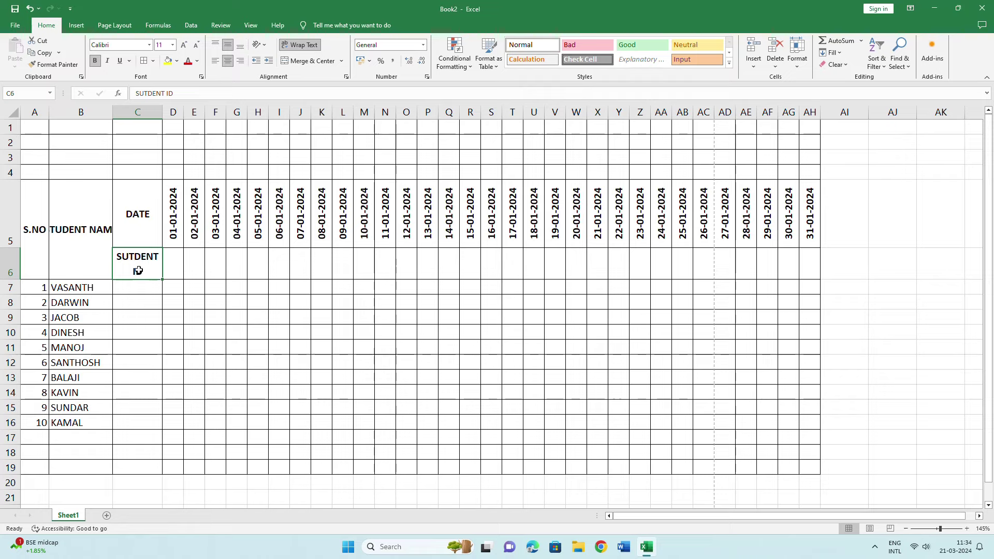
Wrap the merged STUDENT NAME header onto two lines
{"action": "left_click", "coordinate": [81, 228]}
{"action": "left_click", "coordinate": [300, 45]}
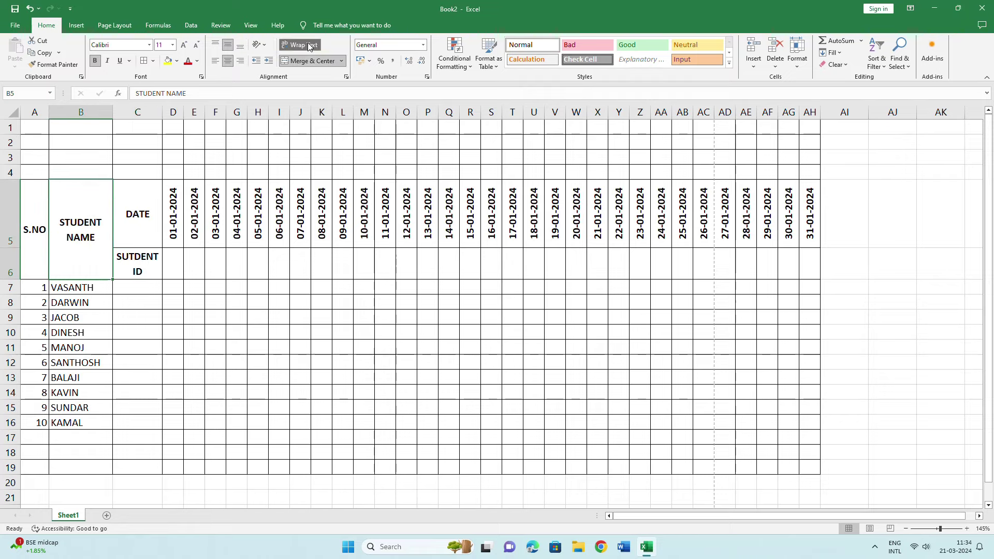
{"action": "left_click", "coordinate": [173, 265]}
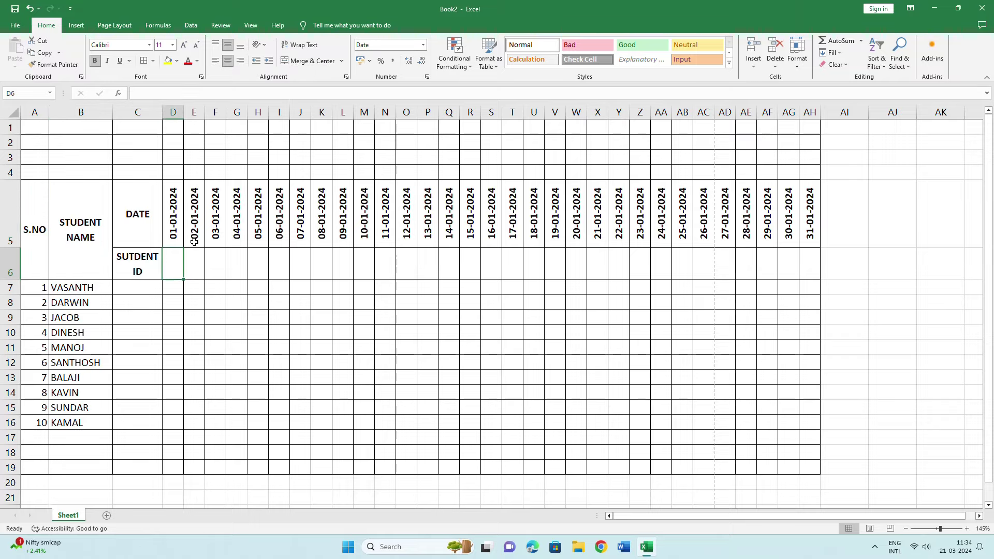
Enter weekday labels MON, TUES, WED, THUR, FRI, SAT, SUN across D6:J6
{"action": "type", "text": "MON"}
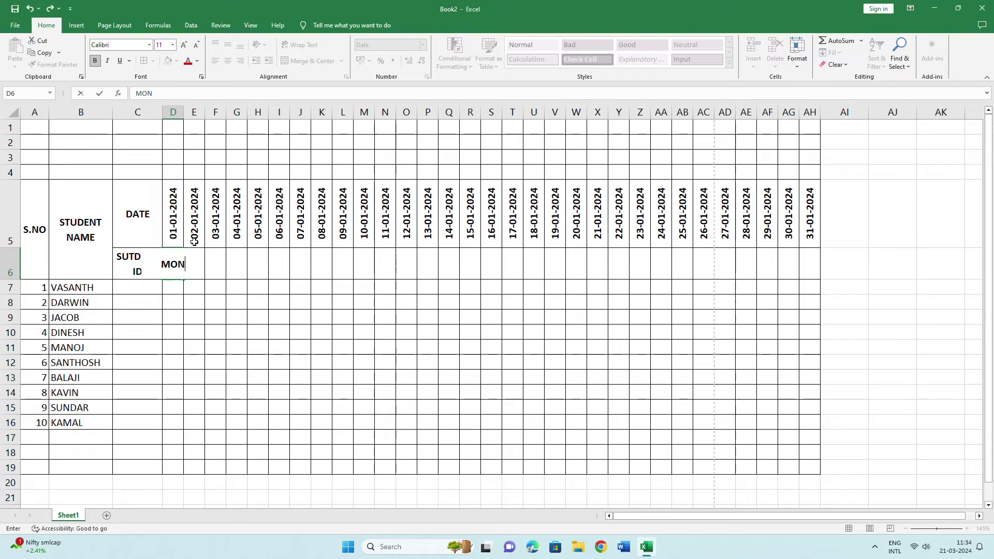
{"action": "key", "text": "Tab"}
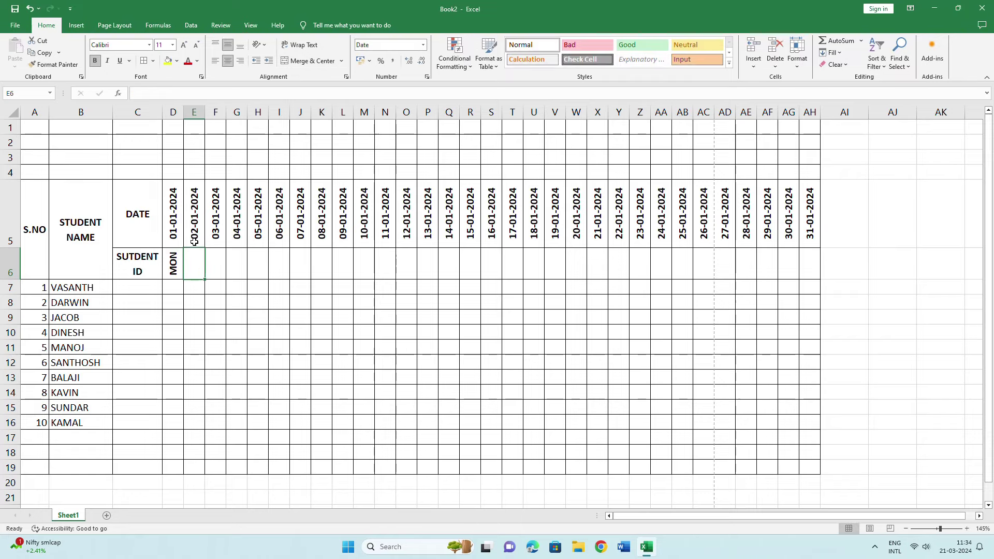
{"action": "type", "text": "TUES"}
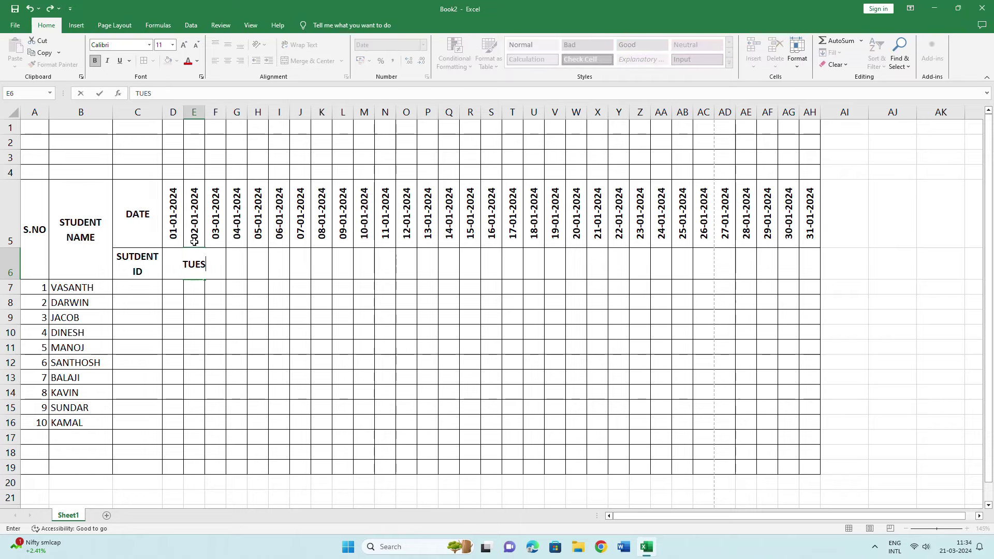
{"action": "key", "text": "Tab"}
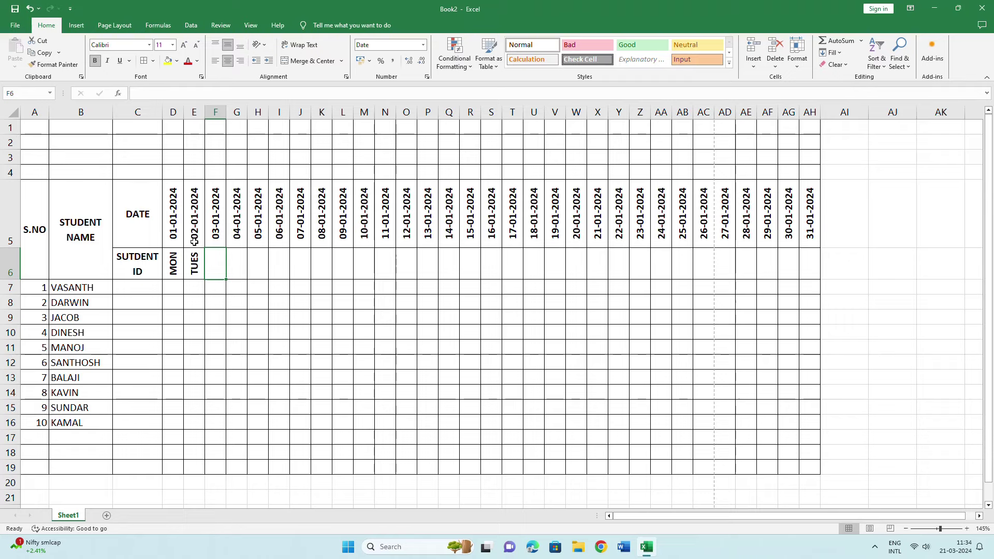
{"action": "type", "text": "WED"}
{"action": "key", "text": "Tab"}
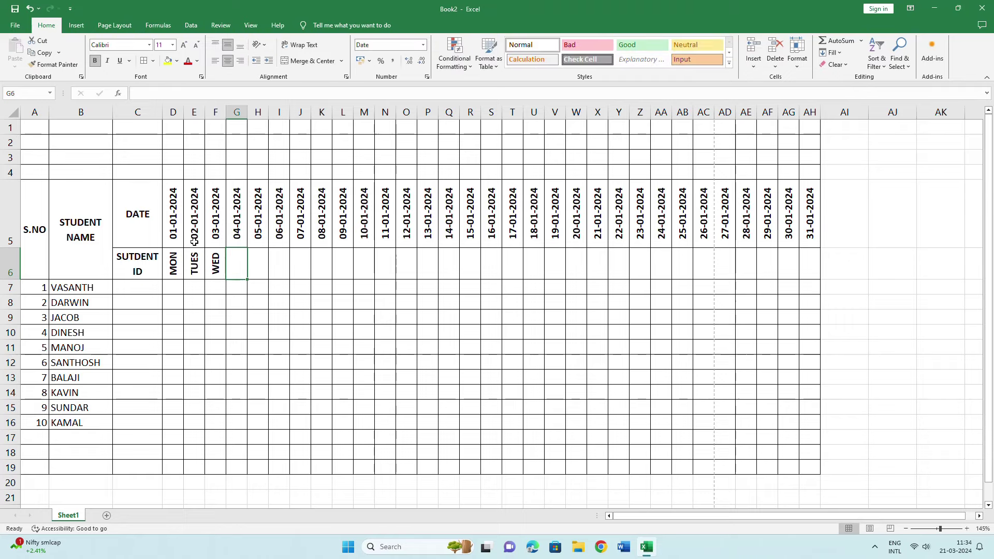
{"action": "type", "text": "THUR"}
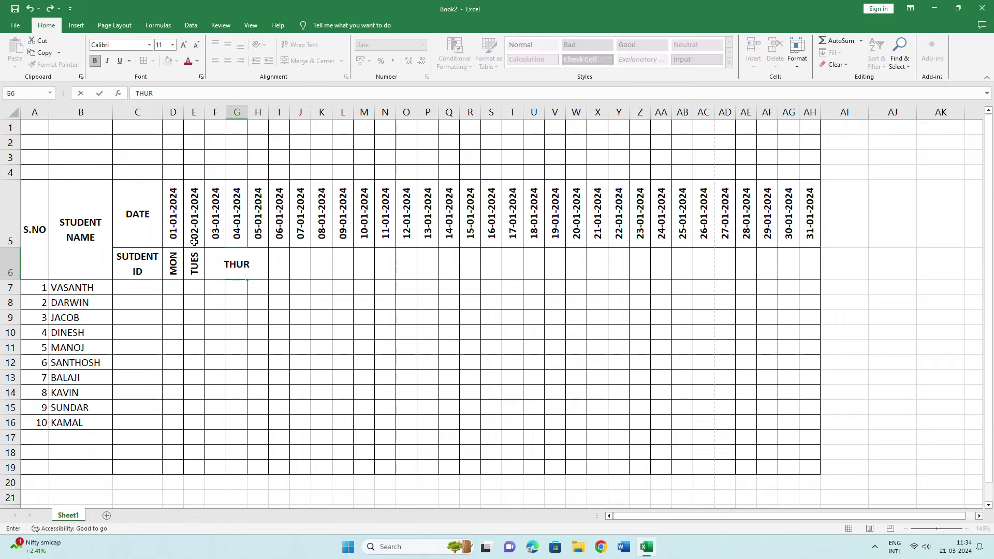
{"action": "key", "text": "Tab"}
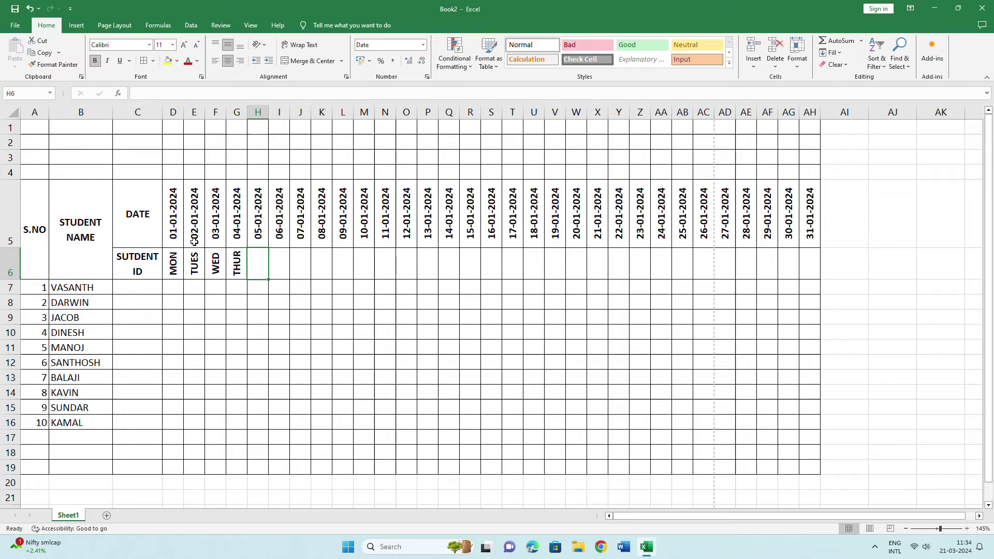
{"action": "type", "text": "FRI"}
{"action": "key", "text": "Tab"}
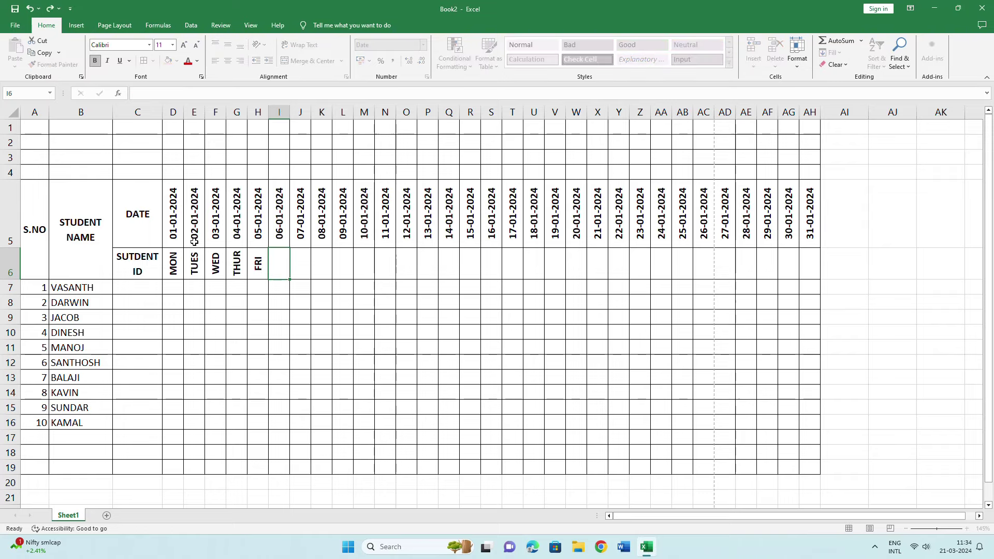
{"action": "type", "text": "SAT"}
{"action": "key", "text": "Tab"}
{"action": "type", "text": "SU"}
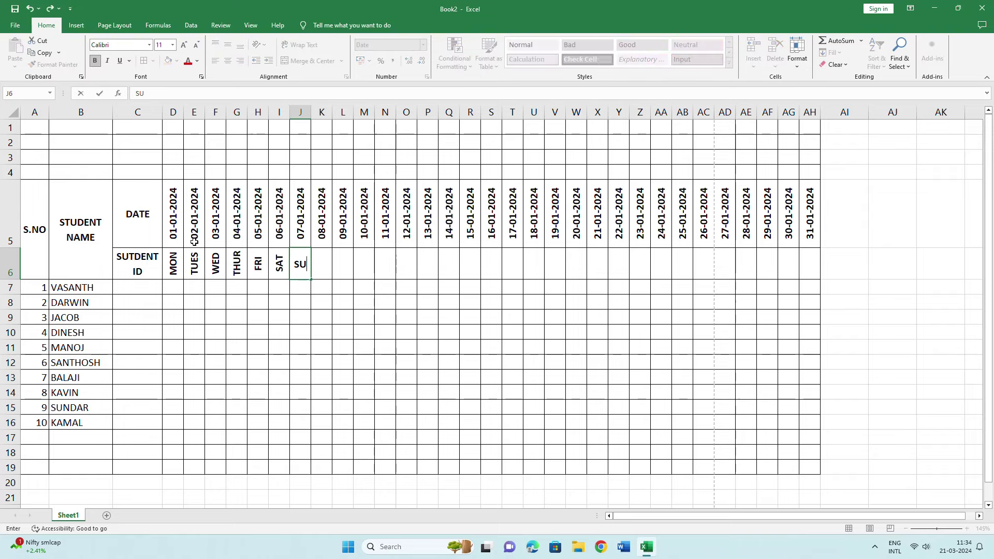
{"action": "type", "text": "N"}
{"action": "key", "text": "Return"}
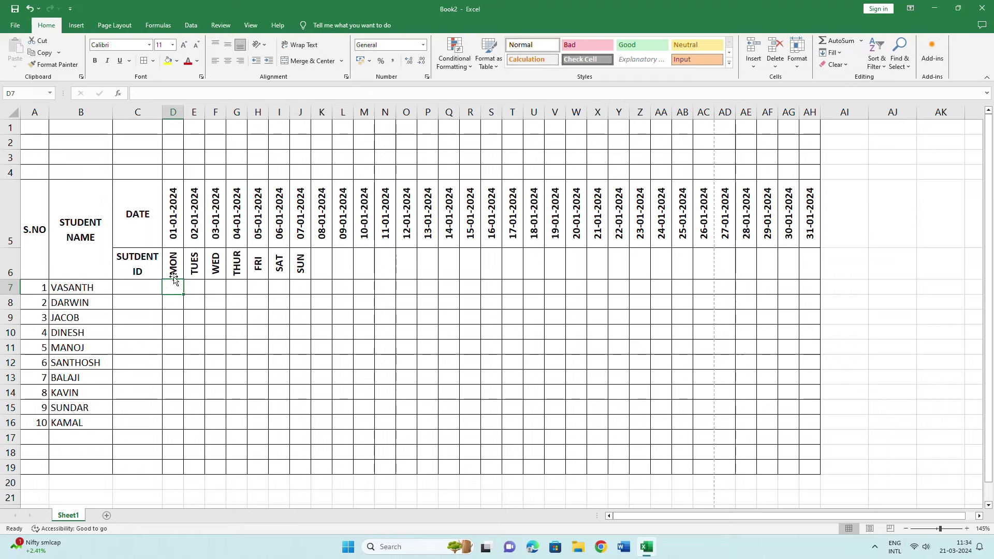
Copy the MON–SUN labels from D6:J6 and paste them at K6, R6, Y6 and AF6
{"action": "left_click_drag", "start_coordinate": [173, 269], "coordinate": [290, 268]}
{"action": "key", "text": "ctrl+c"}
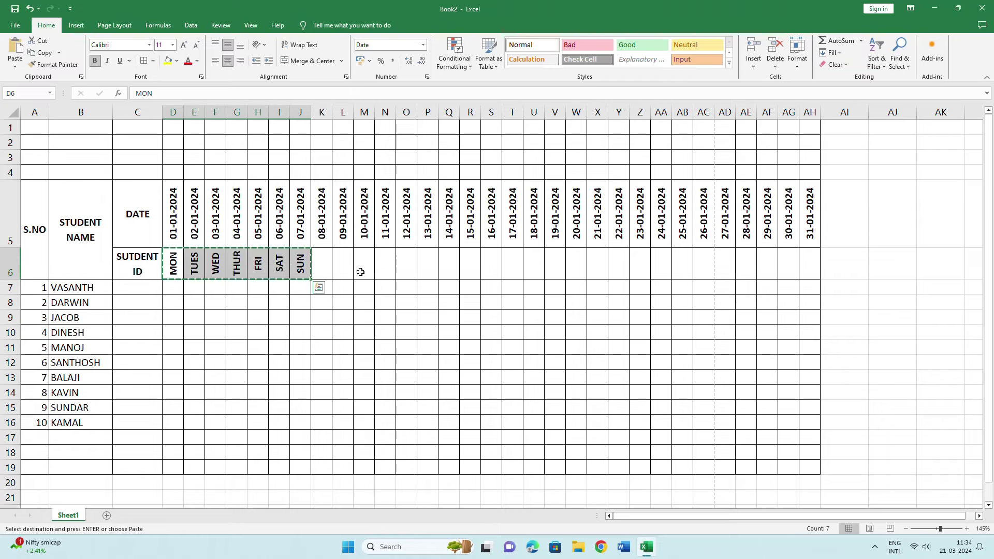
{"action": "left_click", "coordinate": [324, 260]}
{"action": "key", "text": "ctrl+v"}
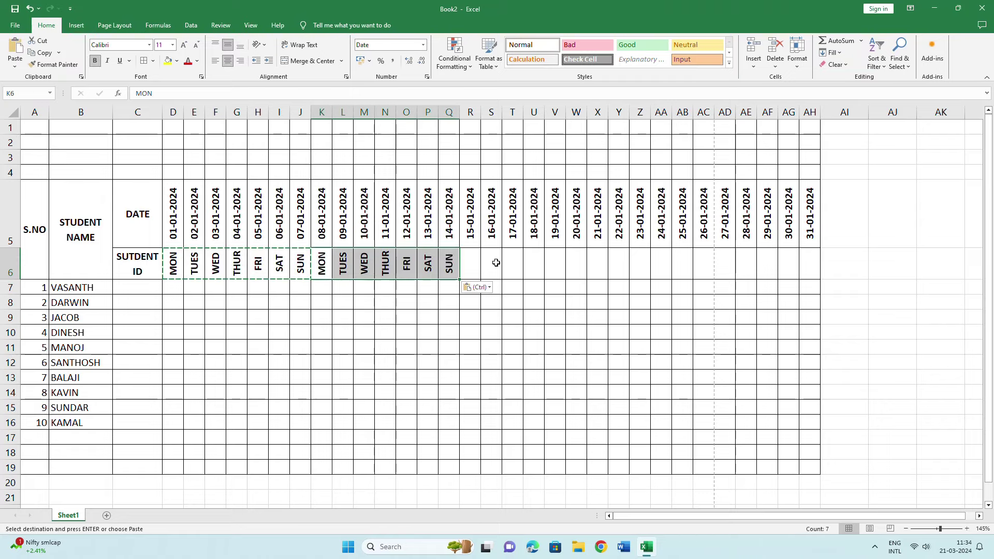
{"action": "left_click", "coordinate": [475, 264]}
{"action": "key", "text": "ctrl+v"}
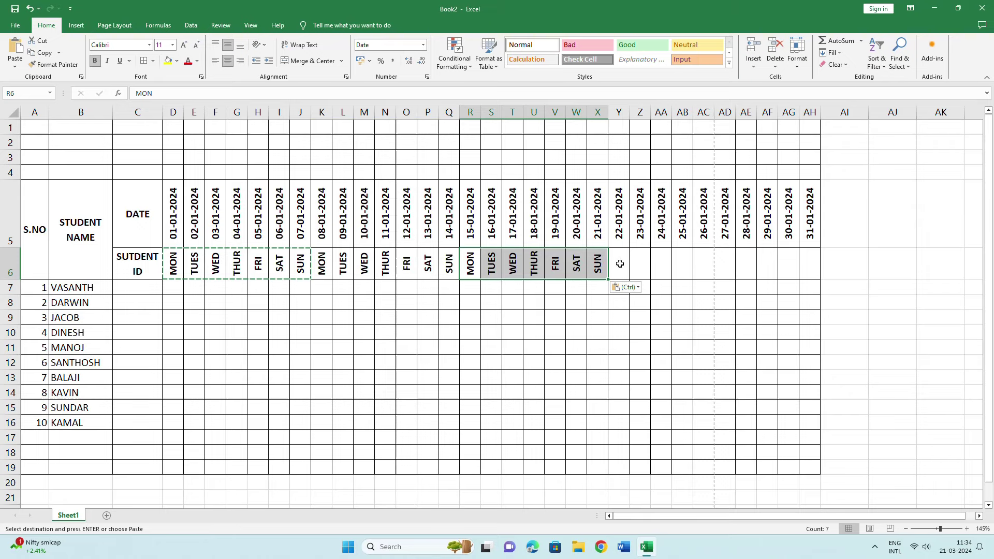
{"action": "left_click", "coordinate": [615, 261]}
{"action": "key", "text": "ctrl+v"}
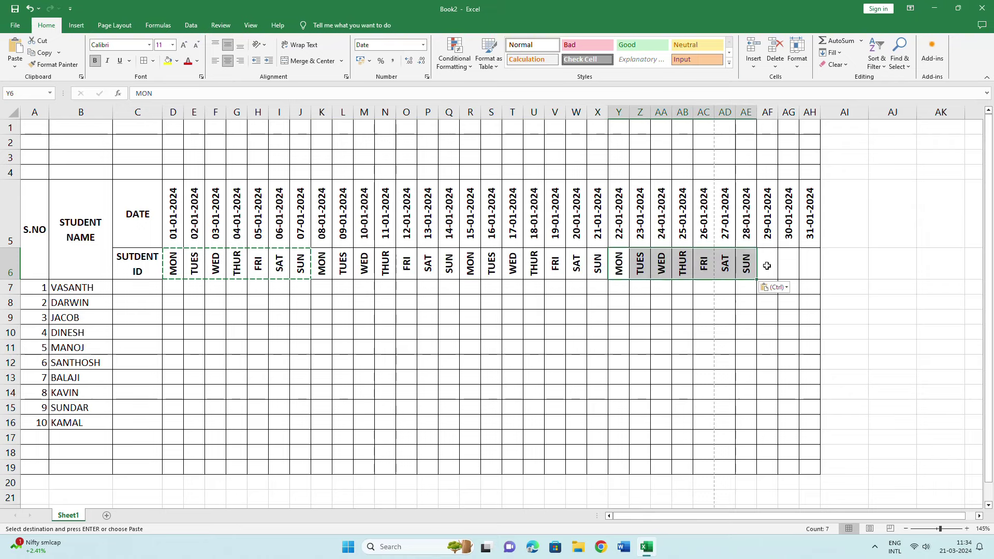
{"action": "left_click", "coordinate": [767, 264]}
{"action": "key", "text": "ctrl+v"}
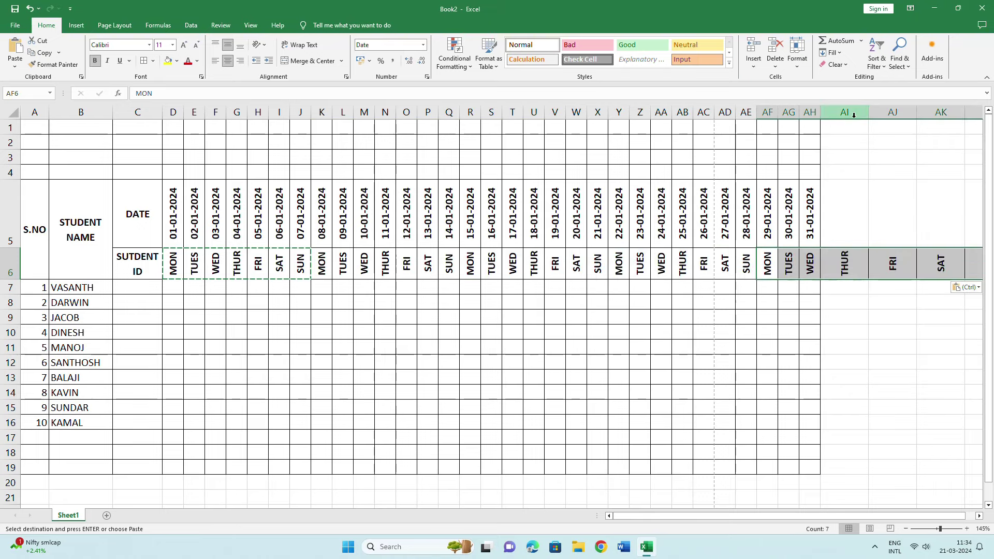
Clear the surplus weekday labels beyond column AH so row 6 ends with WED
{"action": "left_click_drag", "start_coordinate": [845, 112], "coordinate": [966, 120]}
{"action": "right_click", "coordinate": [943, 123]}
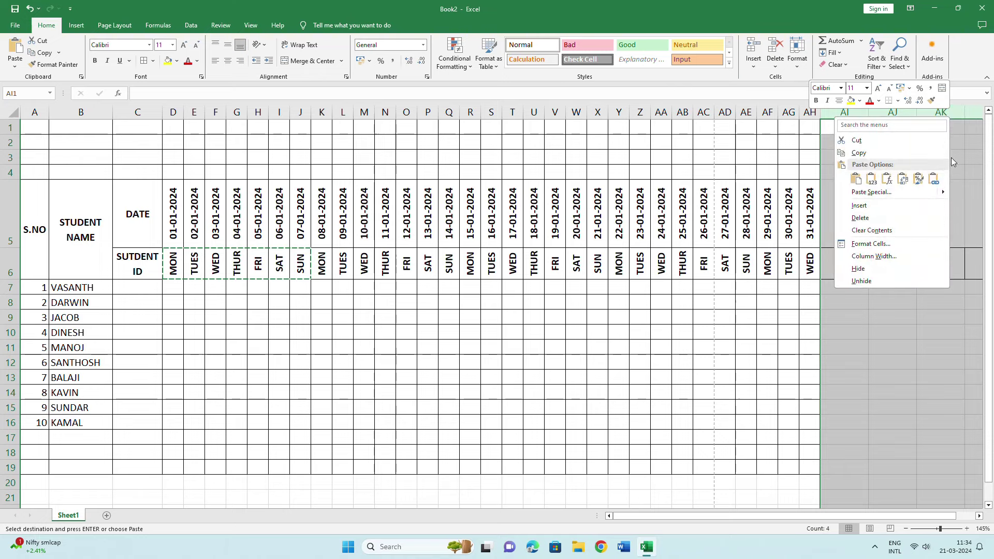
{"action": "left_click", "coordinate": [895, 219]}
{"action": "left_click", "coordinate": [887, 250]}
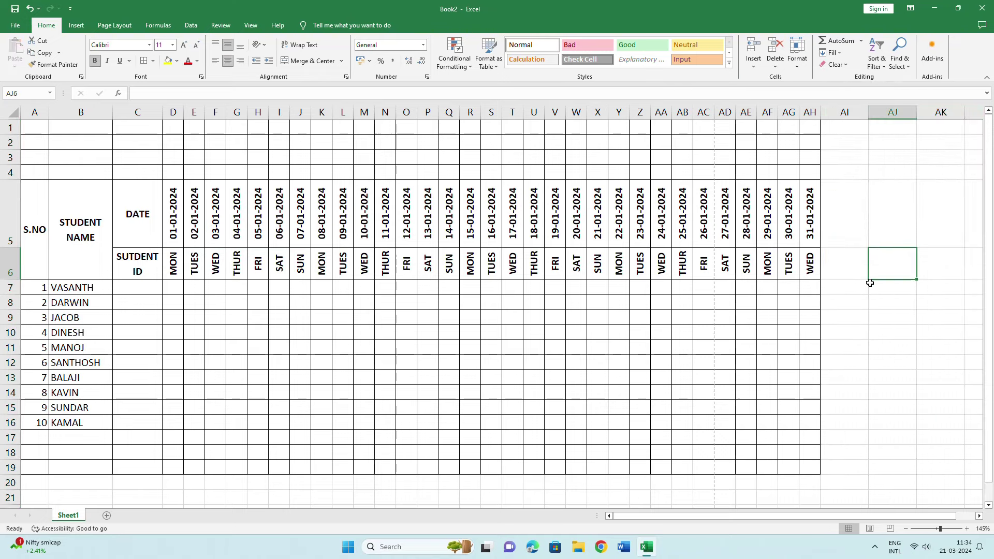
{"action": "key", "text": "ctrl+z"}
{"action": "key", "text": "ctrl+z"}
{"action": "key", "text": "ctrl+z"}
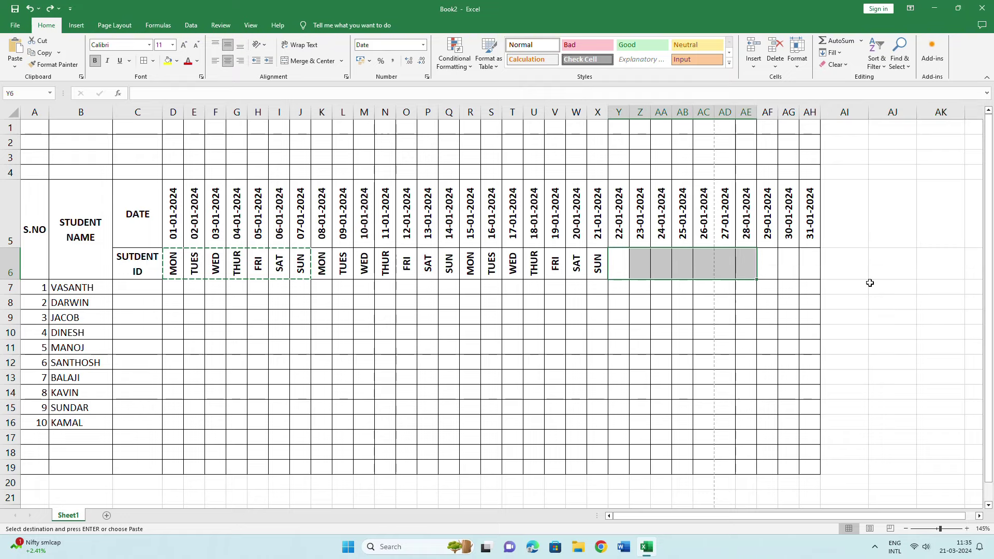
{"action": "key", "text": "ctrl+y"}
{"action": "key", "text": "ctrl+y"}
{"action": "key", "text": "ctrl+y"}
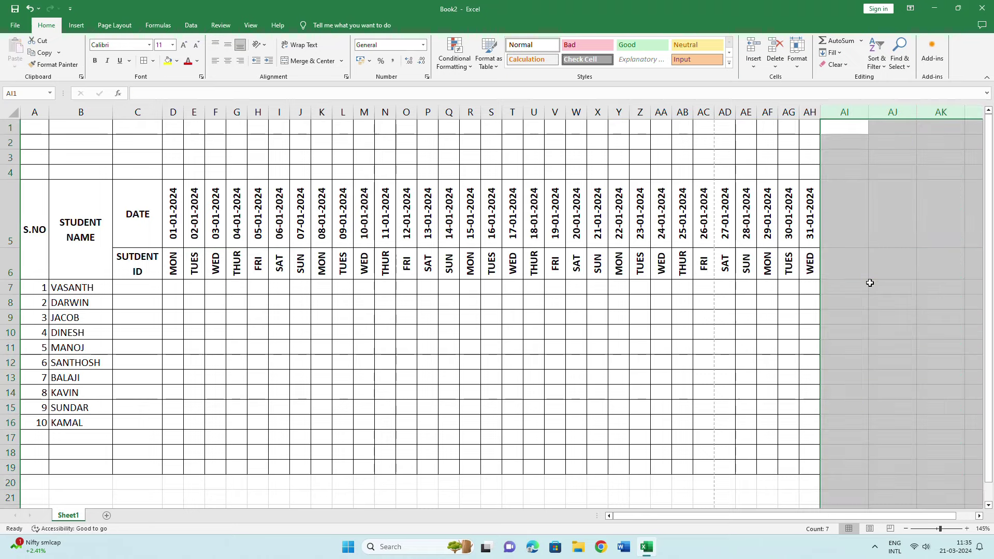
{"action": "left_click", "coordinate": [866, 251]}
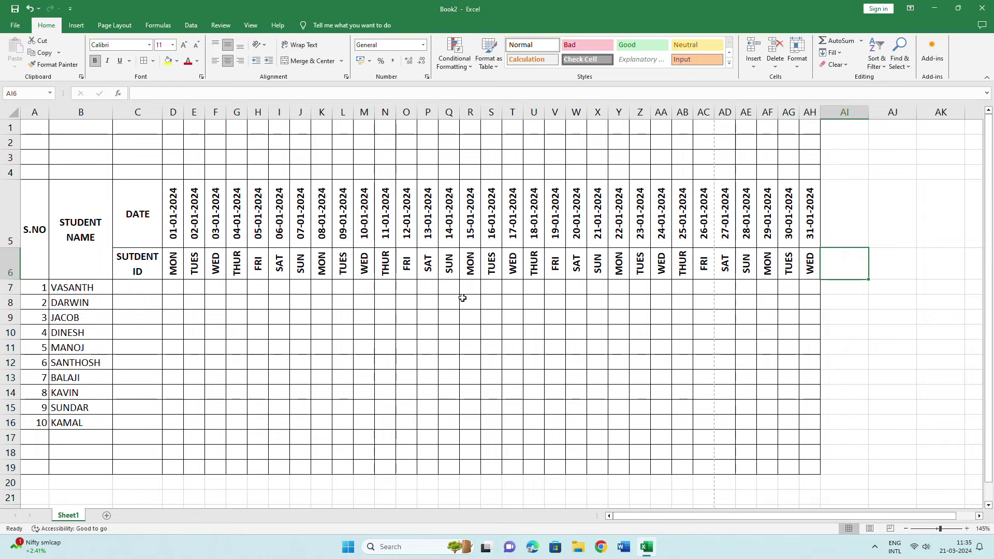
Make the D6:AH6 weekday labels read horizontally and reduce their font size to 9
{"action": "mouse_move", "coordinate": [174, 259]}
{"action": "left_mouse_down"}
{"action": "mouse_move", "coordinate": [800, 253]}
{"action": "mouse_move", "coordinate": [811, 261]}
{"action": "left_mouse_up"}
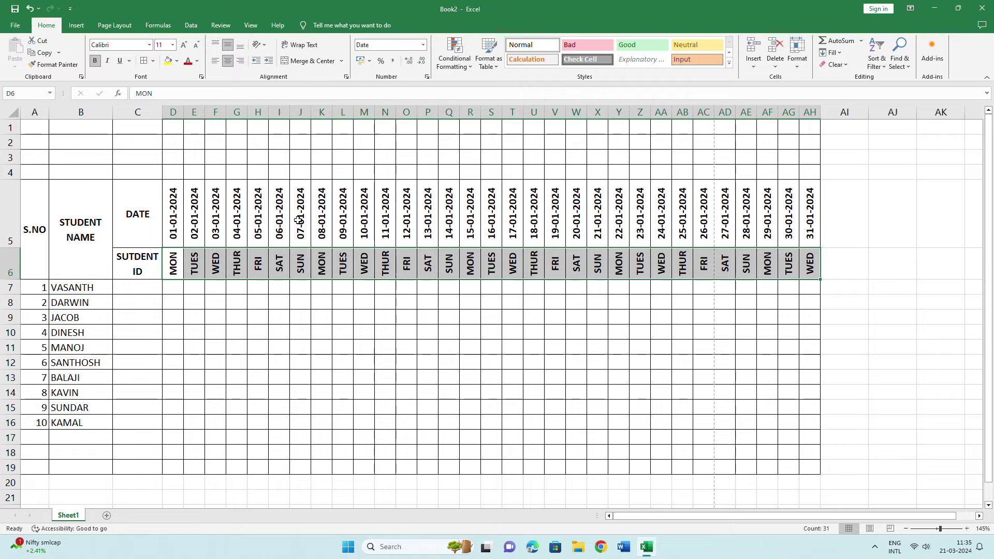
{"action": "left_click", "coordinate": [260, 46]}
{"action": "left_click", "coordinate": [303, 96]}
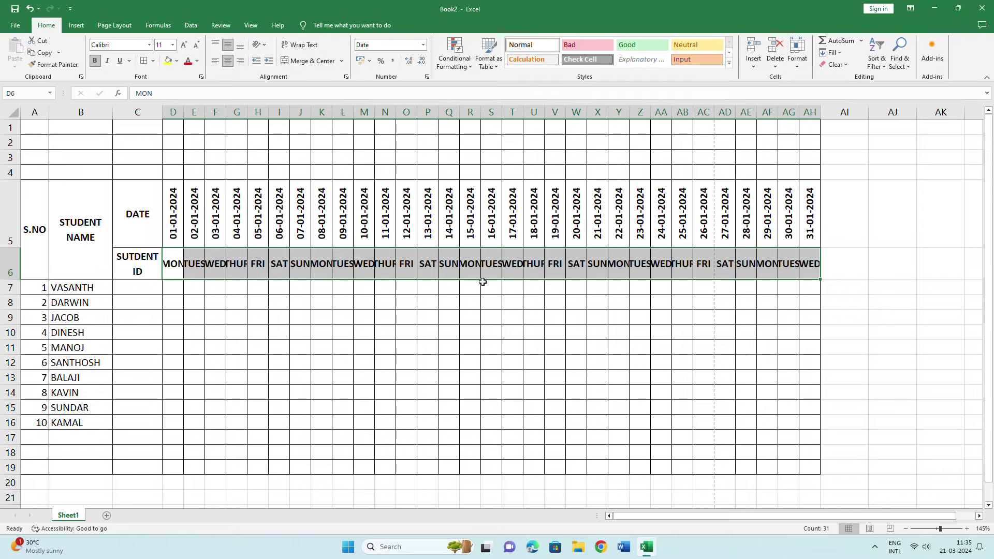
{"action": "left_click", "coordinate": [196, 46]}
{"action": "left_click", "coordinate": [197, 45]}
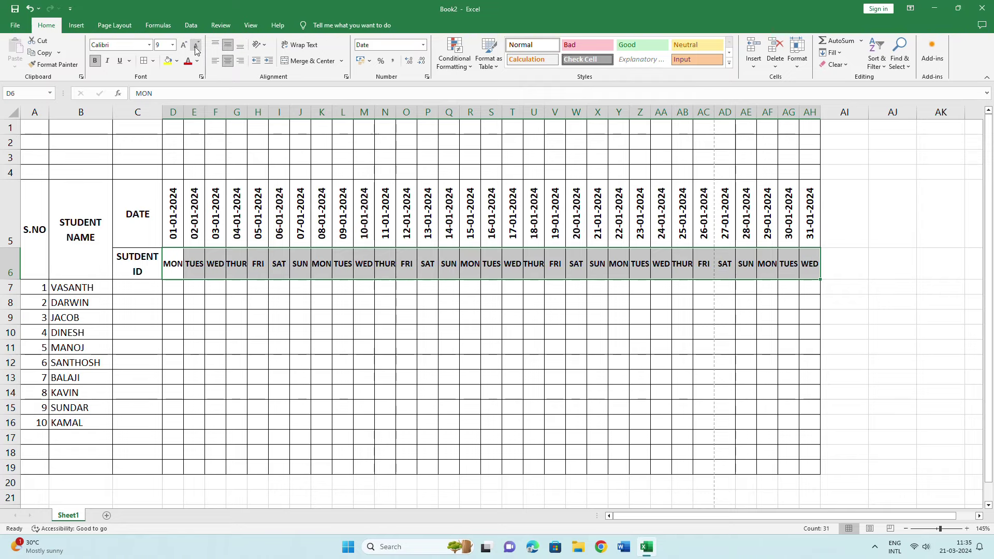
{"action": "left_click", "coordinate": [258, 317]}
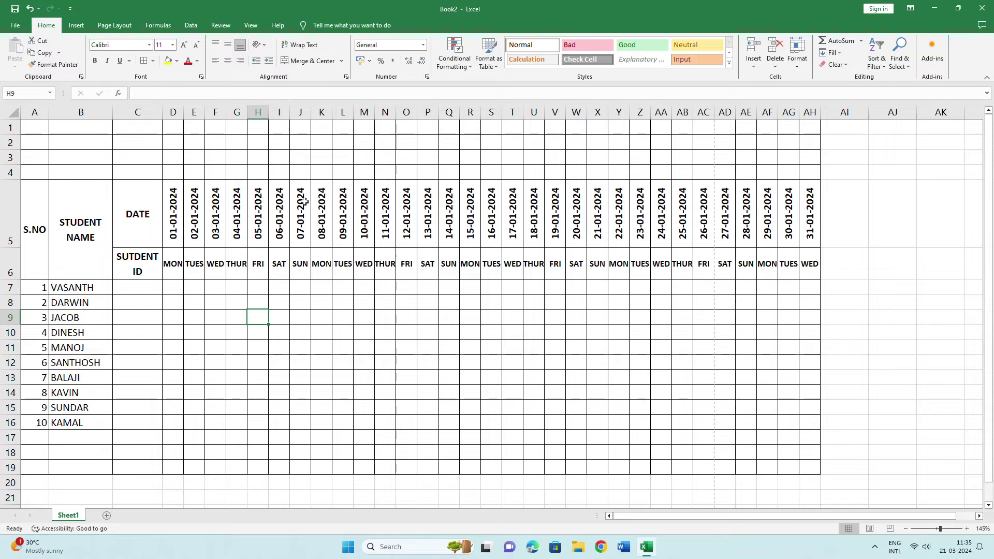
Fill the 07-01-2024 Sunday column grey down to the bottom of the table
{"action": "left_click_drag", "start_coordinate": [303, 202], "coordinate": [304, 464]}
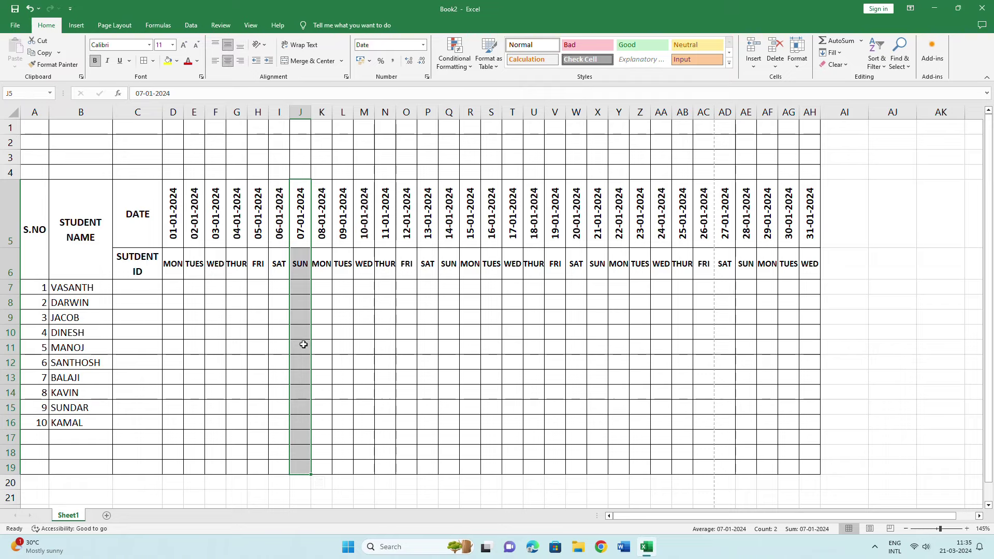
{"action": "left_click", "coordinate": [177, 61]}
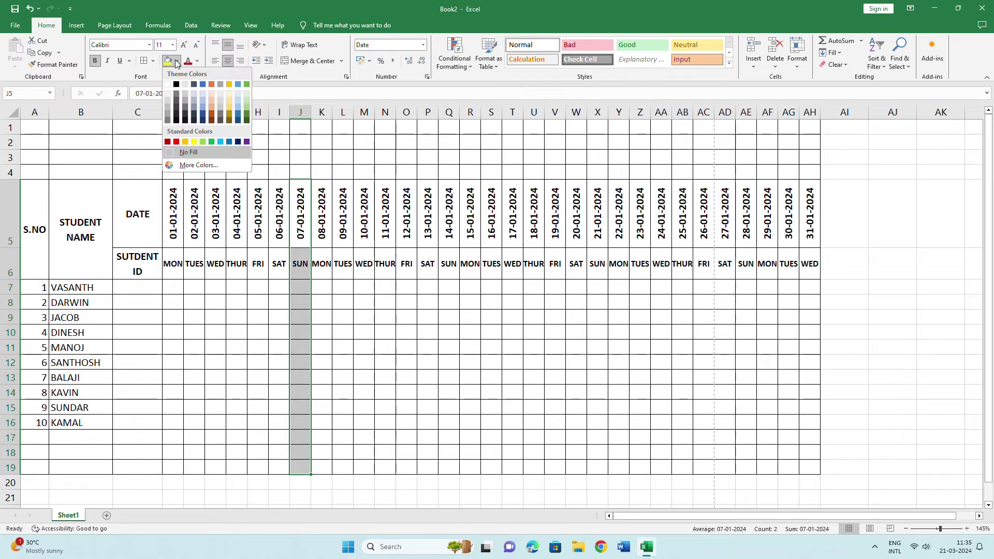
{"action": "left_click", "coordinate": [166, 106]}
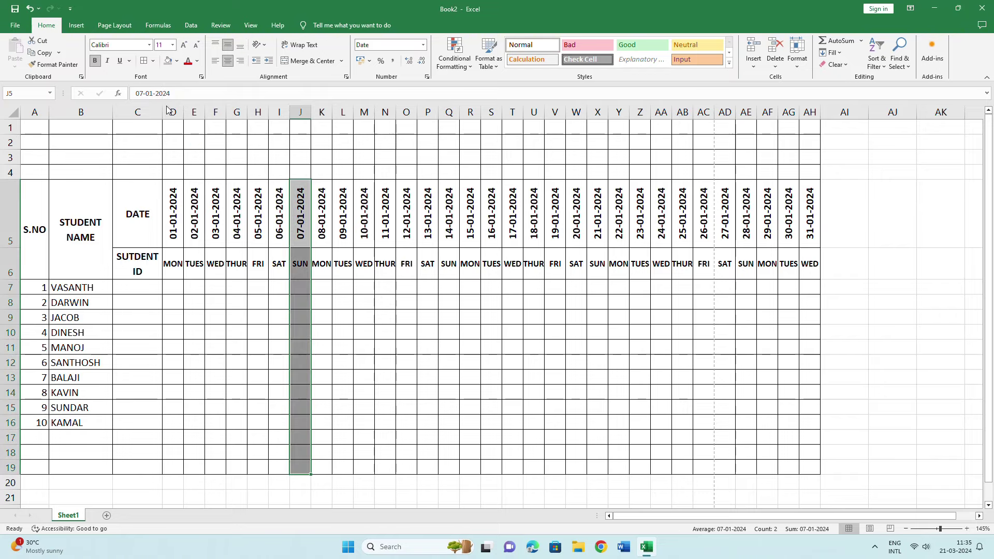
Format-paint the grey fill onto the 14, 21 and 28 January columns
{"action": "left_click", "coordinate": [54, 65]}
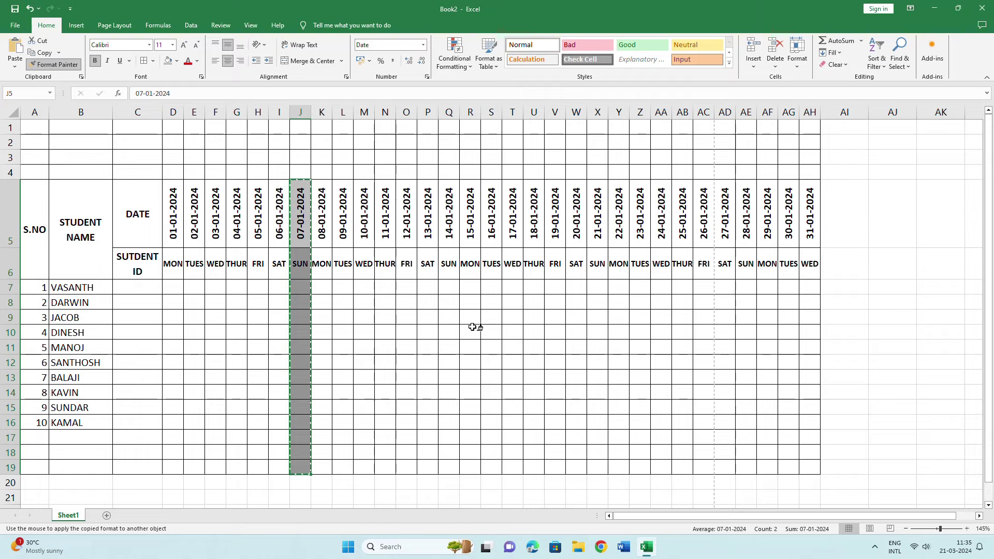
{"action": "left_click_drag", "start_coordinate": [449, 211], "coordinate": [459, 466]}
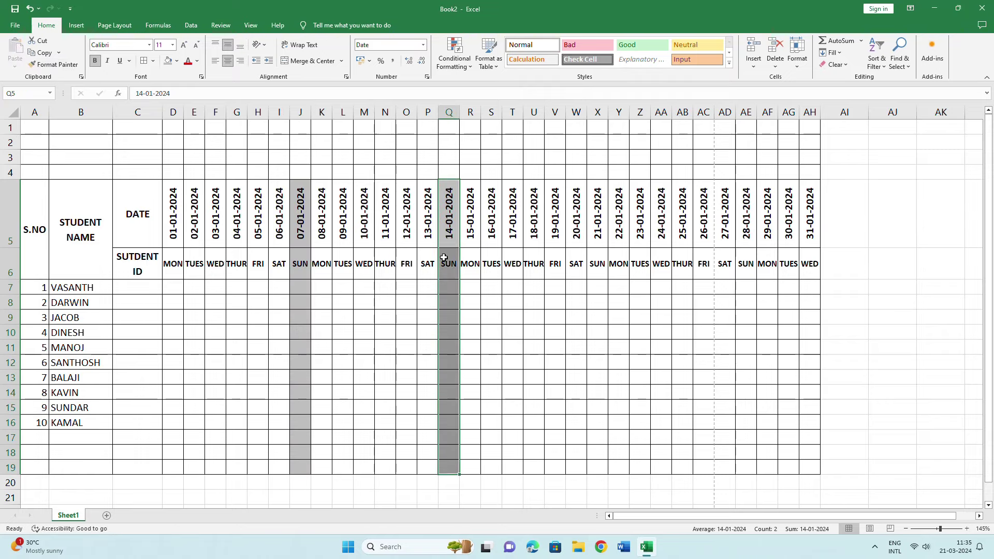
{"action": "left_click", "coordinate": [54, 65]}
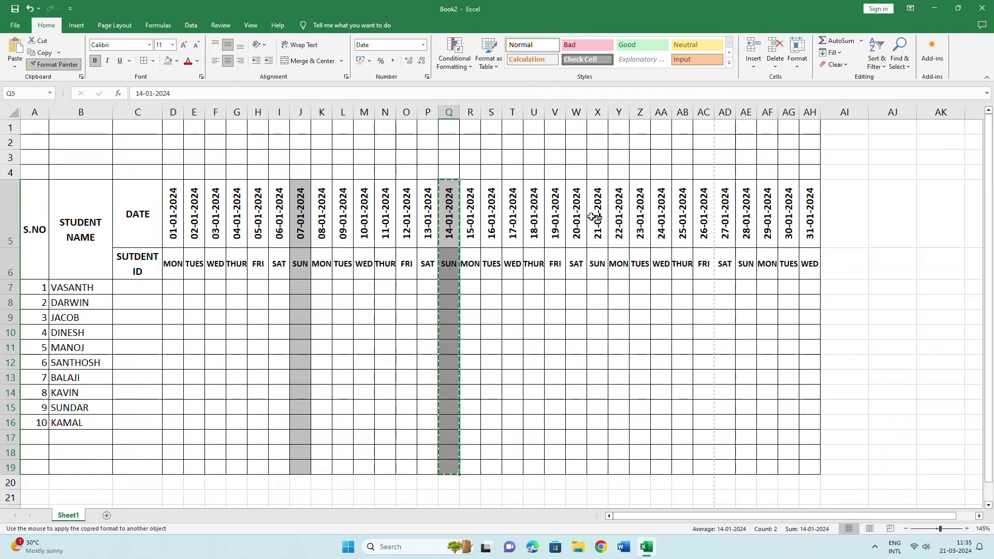
{"action": "left_click_drag", "start_coordinate": [596, 216], "coordinate": [603, 467]}
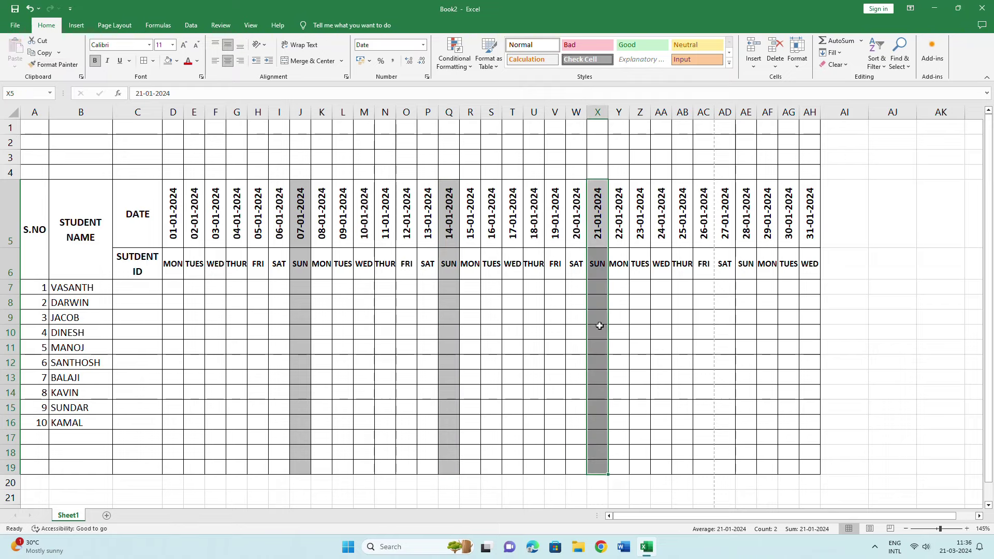
{"action": "left_click", "coordinate": [53, 64]}
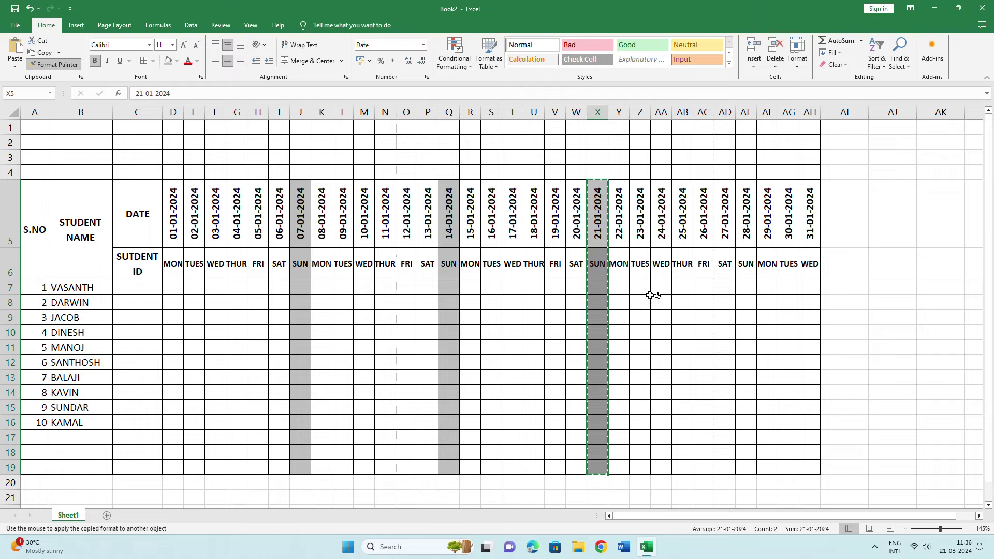
{"action": "left_click_drag", "start_coordinate": [745, 215], "coordinate": [757, 466]}
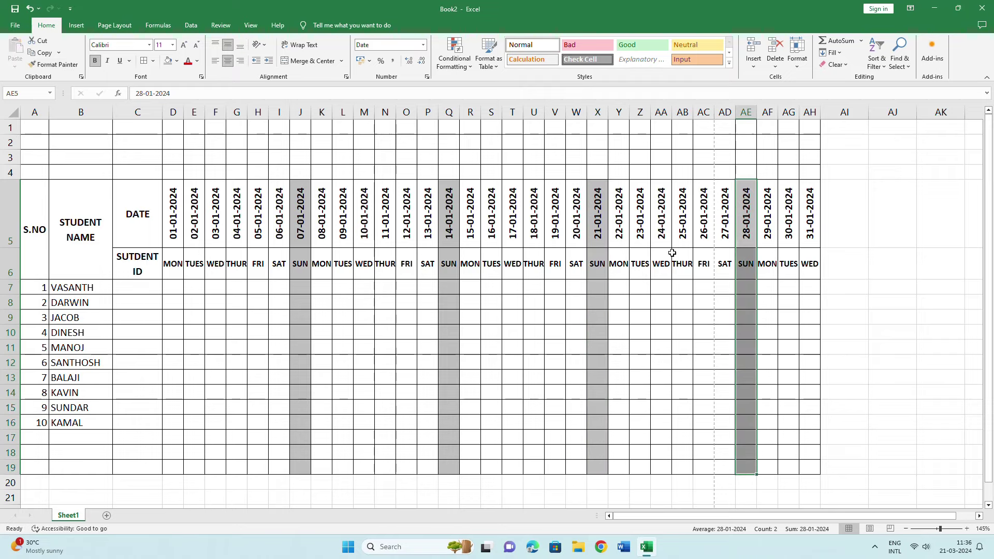
{"action": "left_click", "coordinate": [413, 347]}
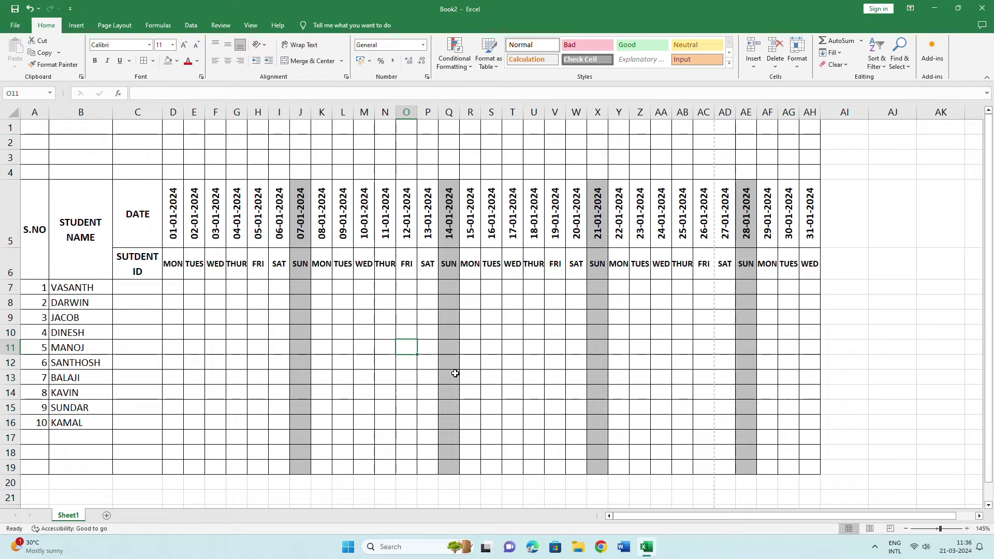
Shrink the C6 heading font and fill column C with IDs SAN001 through SAN010
{"action": "left_click", "coordinate": [148, 262]}
{"action": "left_click", "coordinate": [197, 46]}
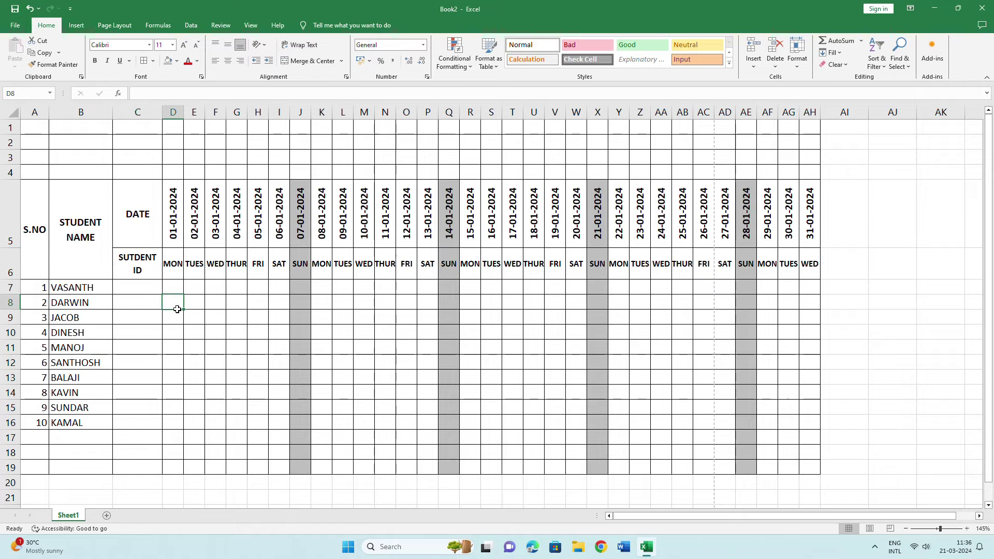
{"action": "left_click", "coordinate": [149, 289]}
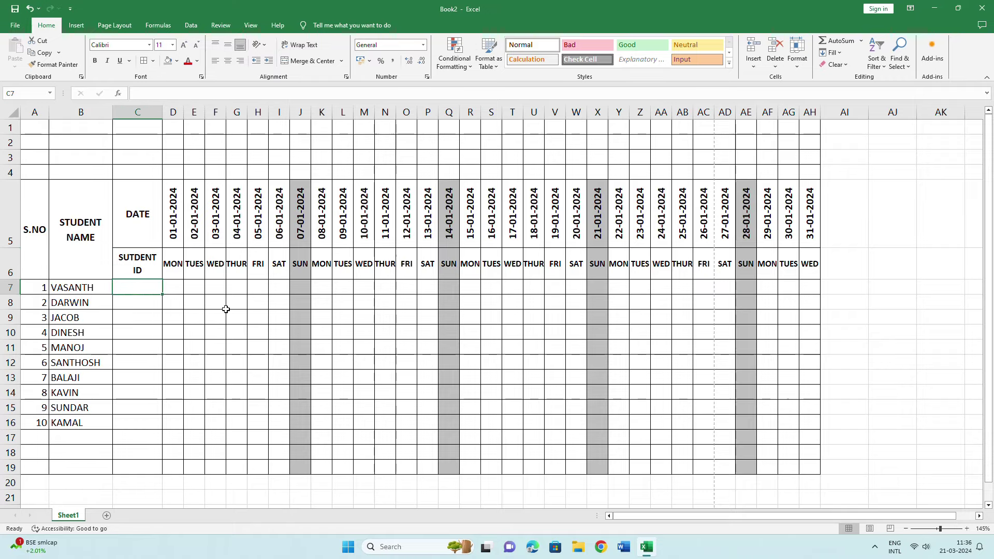
{"action": "type", "text": "SA"}
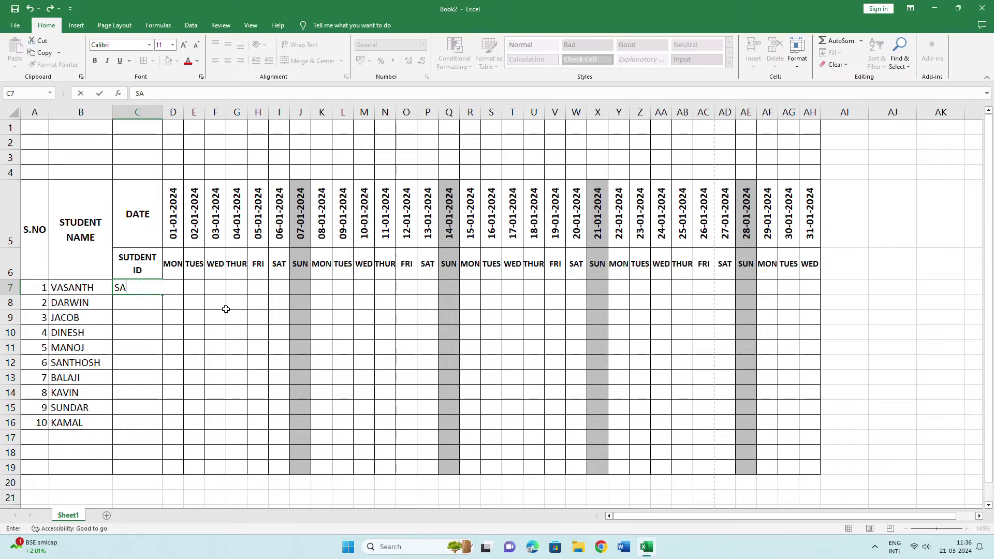
{"action": "type", "text": "N001"}
{"action": "key", "text": "Return"}
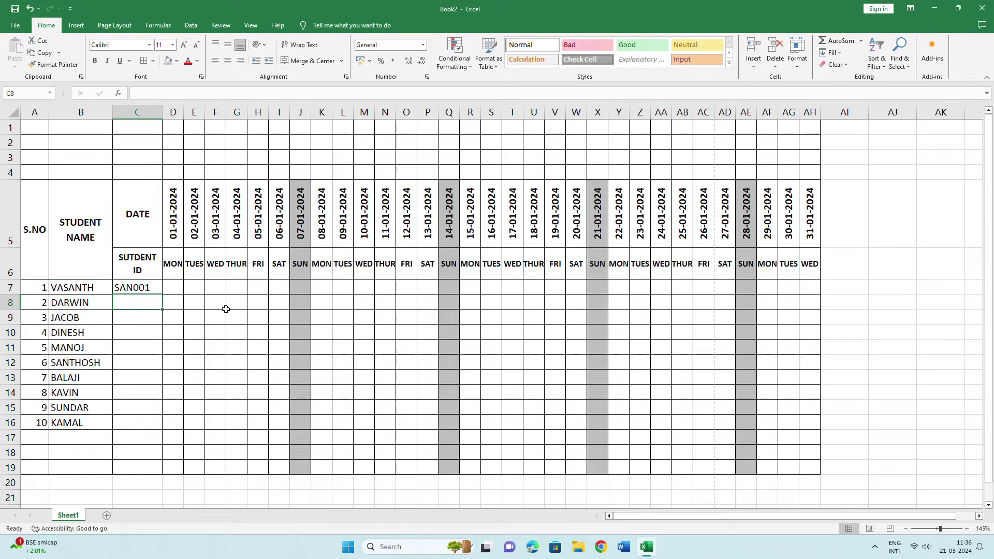
{"action": "type", "text": "SAN0"}
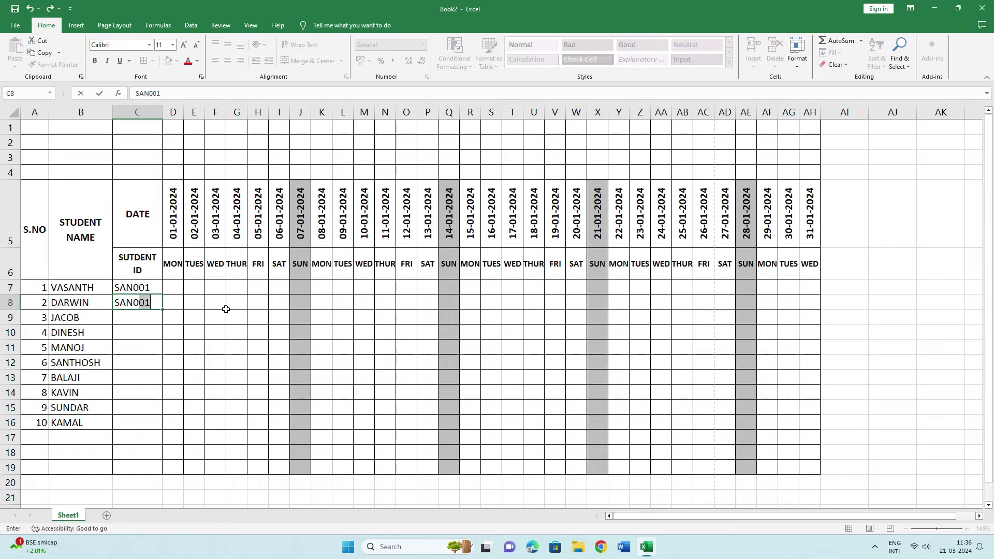
{"action": "type", "text": "02"}
{"action": "left_click", "coordinate": [217, 315]}
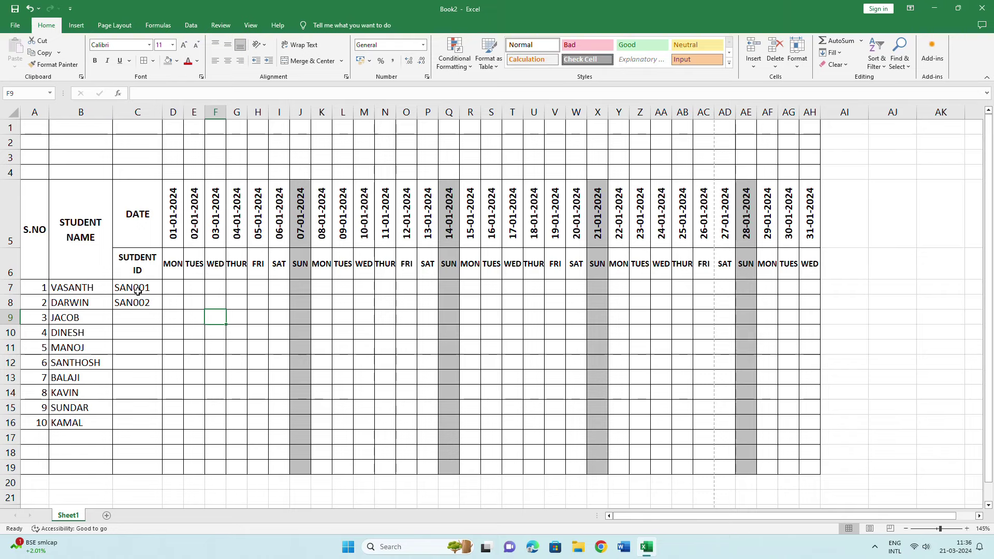
{"action": "left_click_drag", "start_coordinate": [138, 289], "coordinate": [140, 303]}
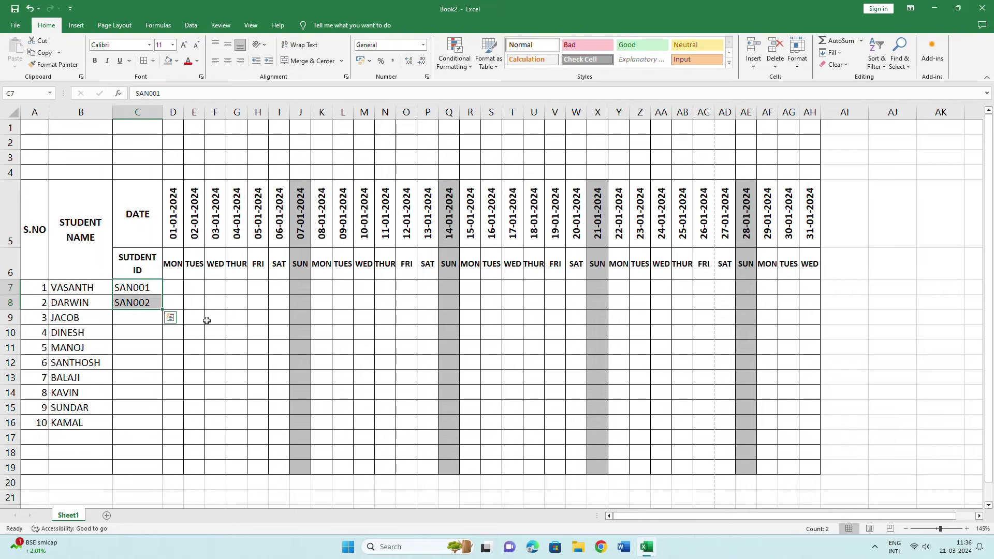
{"action": "double_click", "coordinate": [164, 310]}
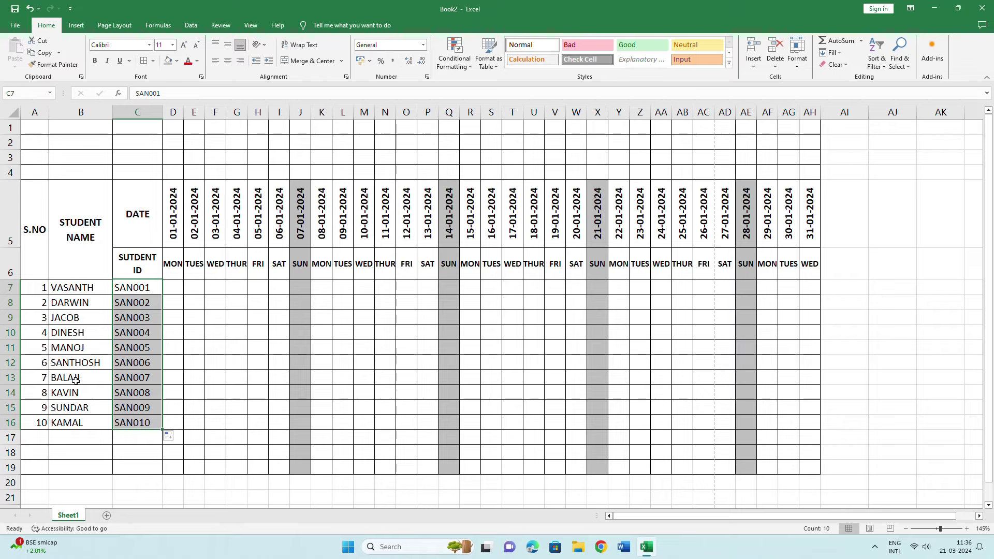
{"action": "left_click", "coordinate": [200, 419]}
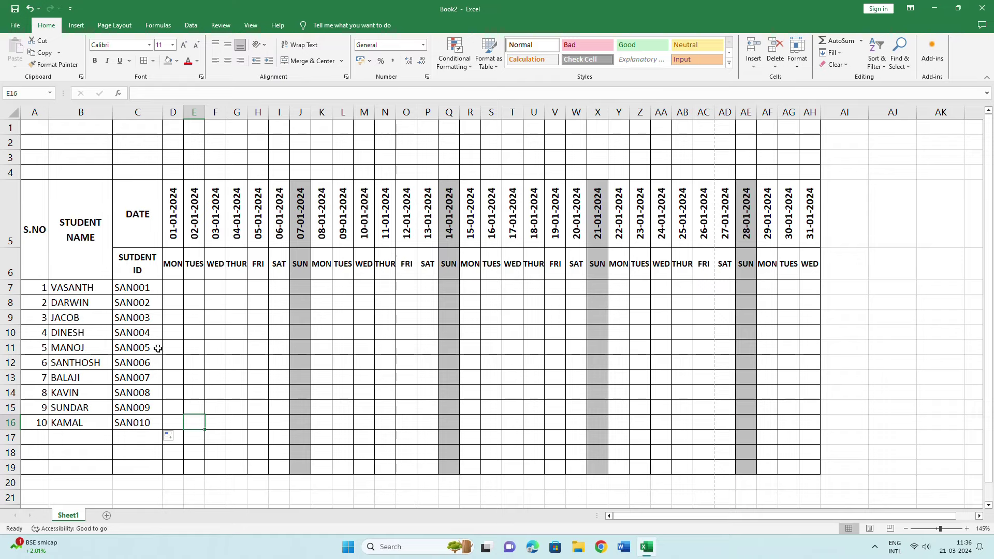
Enter 01-01-2024 attendance marks P, A, P, P in D7:D10
{"action": "left_click", "coordinate": [172, 288]}
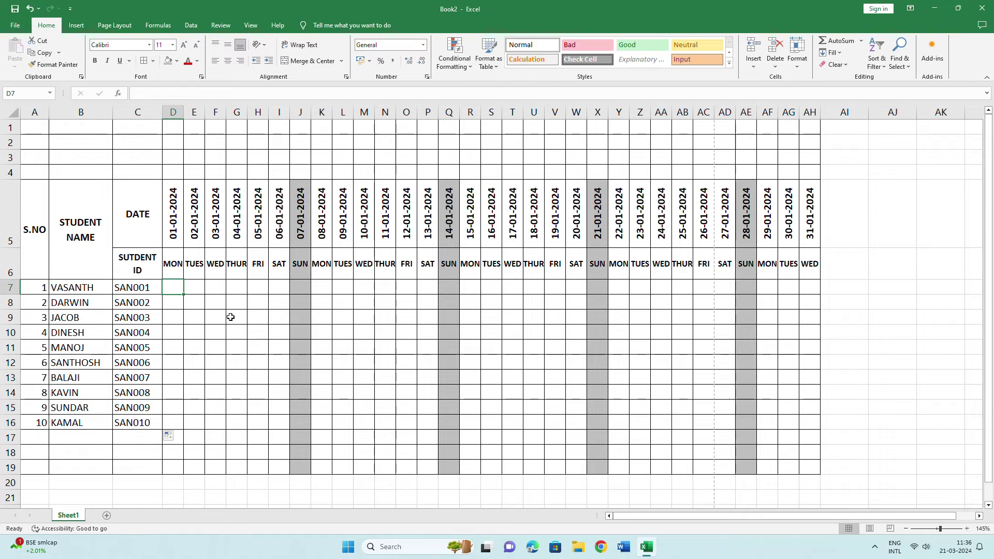
{"action": "type", "text": "P"}
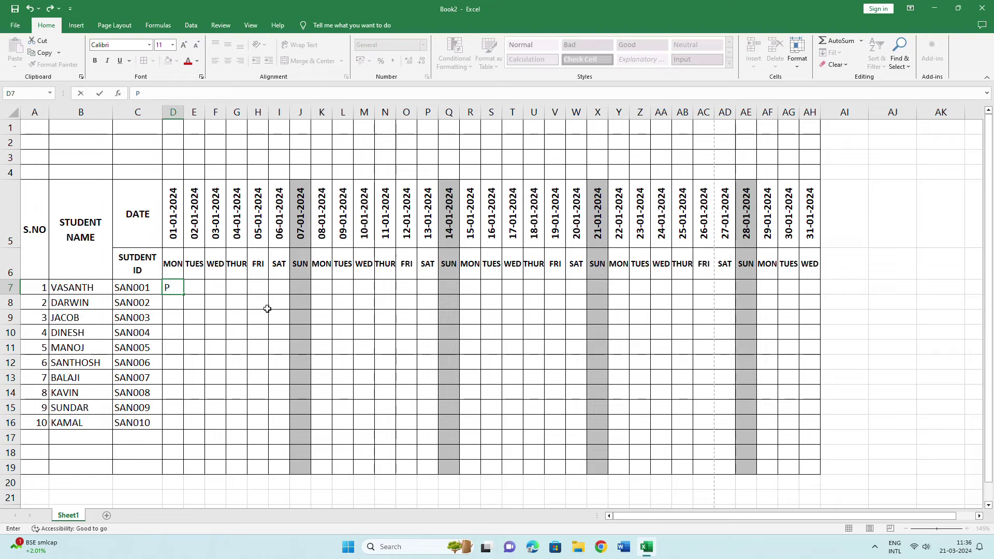
{"action": "key", "text": "Return"}
{"action": "type", "text": "A"}
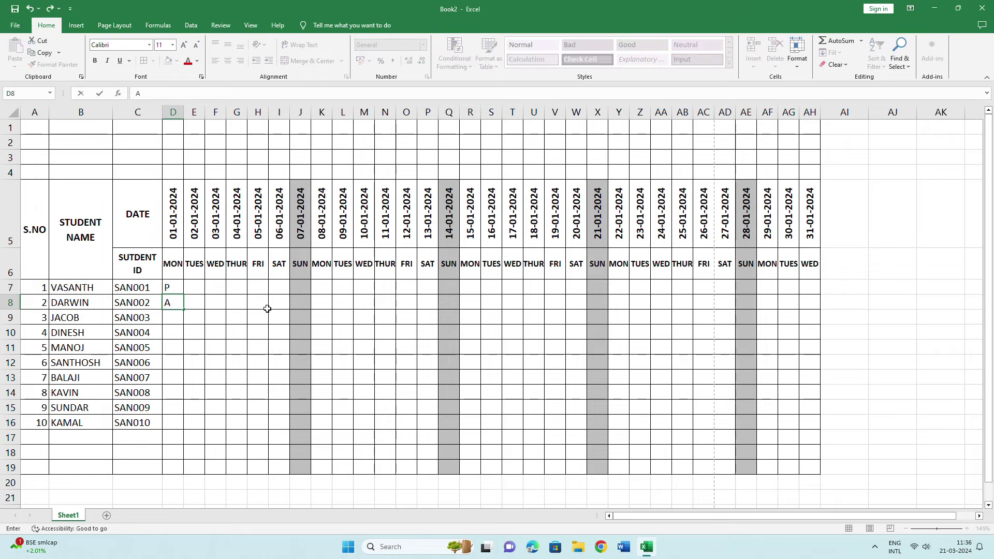
{"action": "key", "text": "Return"}
{"action": "type", "text": "P"}
{"action": "key", "text": "Return"}
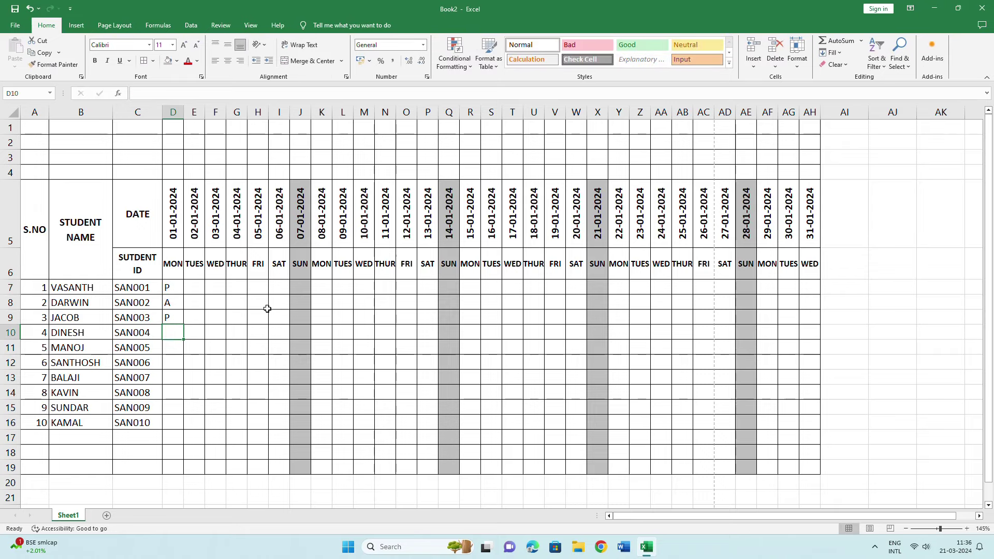
{"action": "type", "text": "P"}
{"action": "key", "text": "Return"}
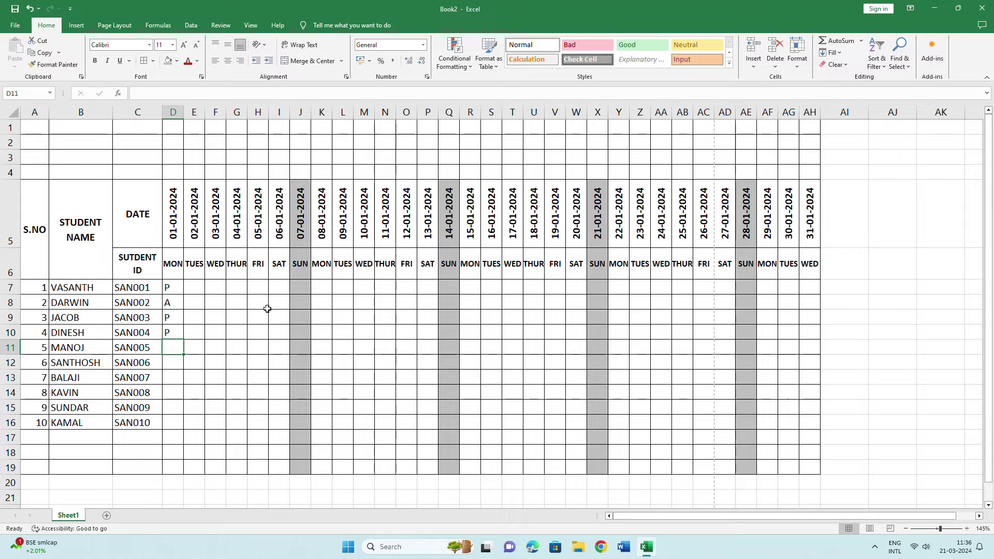
{"action": "left_click", "coordinate": [170, 282]}
{"action": "left_click", "coordinate": [172, 304]}
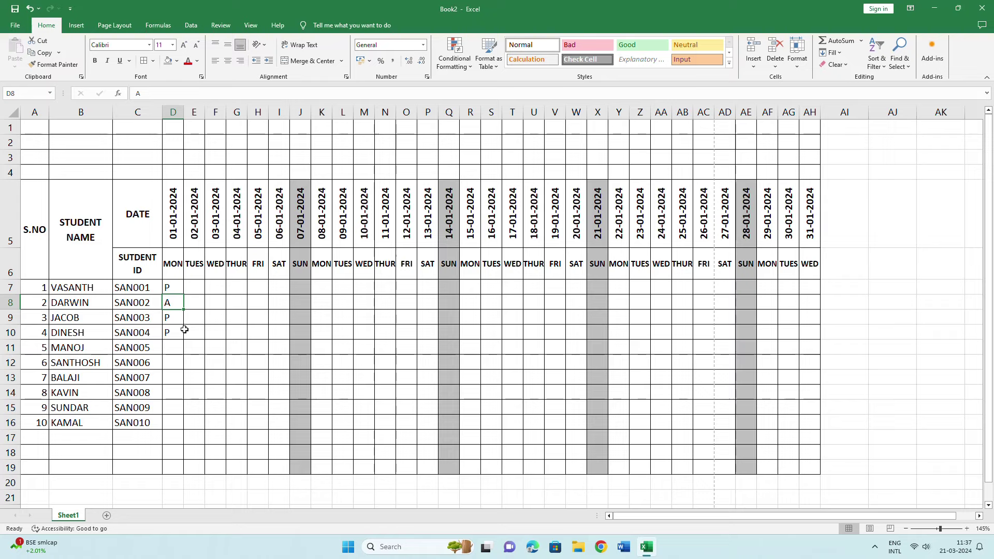
Select D7:AH16 and start a new conditional formatting rule for Specific Text containing P
{"action": "mouse_move", "coordinate": [174, 287]}
{"action": "left_mouse_down"}
{"action": "mouse_move", "coordinate": [275, 418]}
{"action": "mouse_move", "coordinate": [757, 413]}
{"action": "mouse_move", "coordinate": [805, 422]}
{"action": "left_mouse_up"}
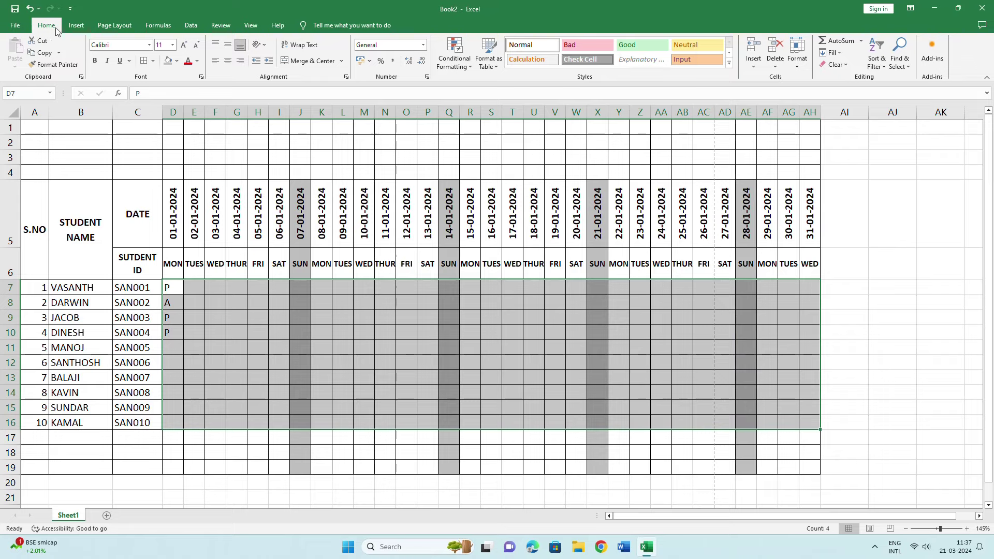
{"action": "left_click", "coordinate": [470, 68]}
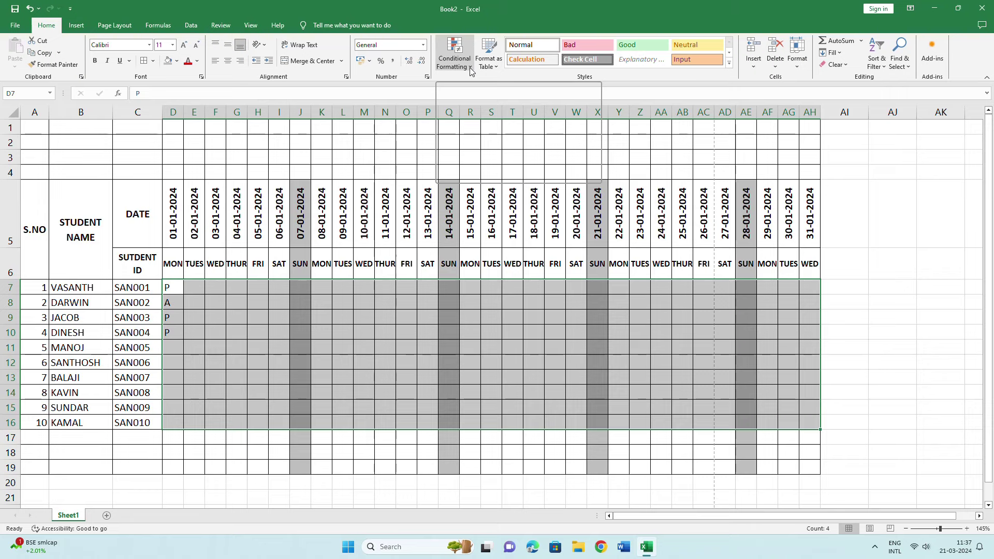
{"action": "mouse_move", "coordinate": [475, 141]}
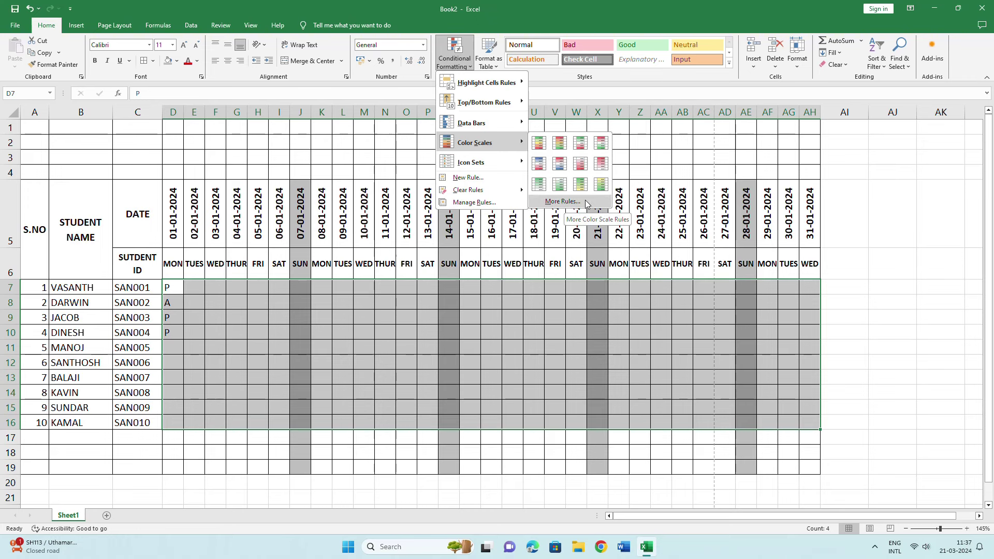
{"action": "left_click", "coordinate": [563, 202]}
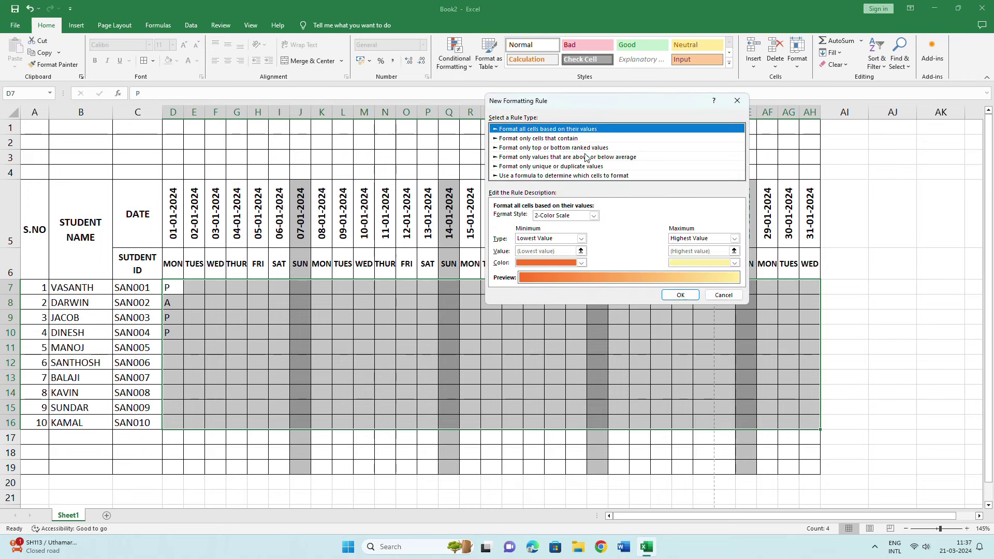
{"action": "left_click_drag", "start_coordinate": [624, 97], "coordinate": [643, 89]}
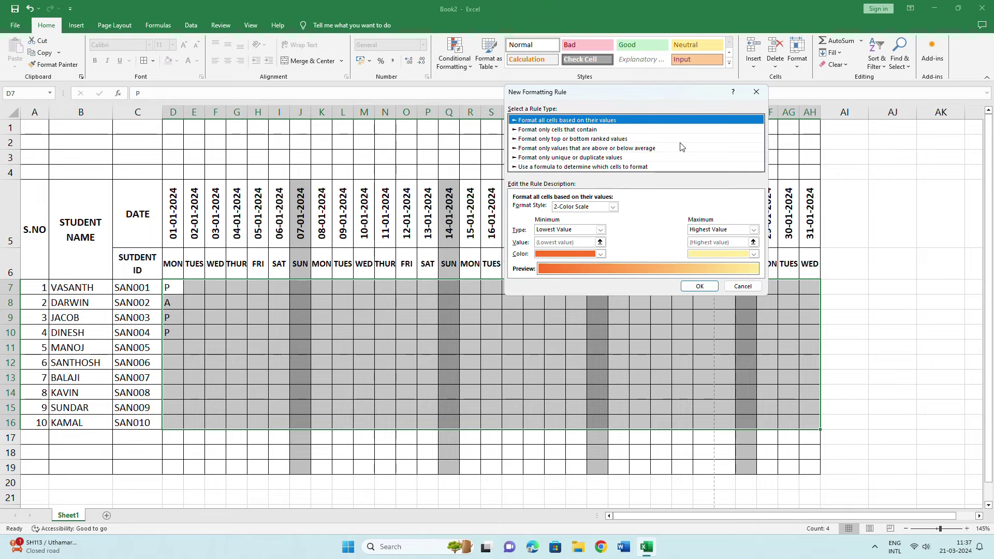
{"action": "left_click", "coordinate": [632, 131]}
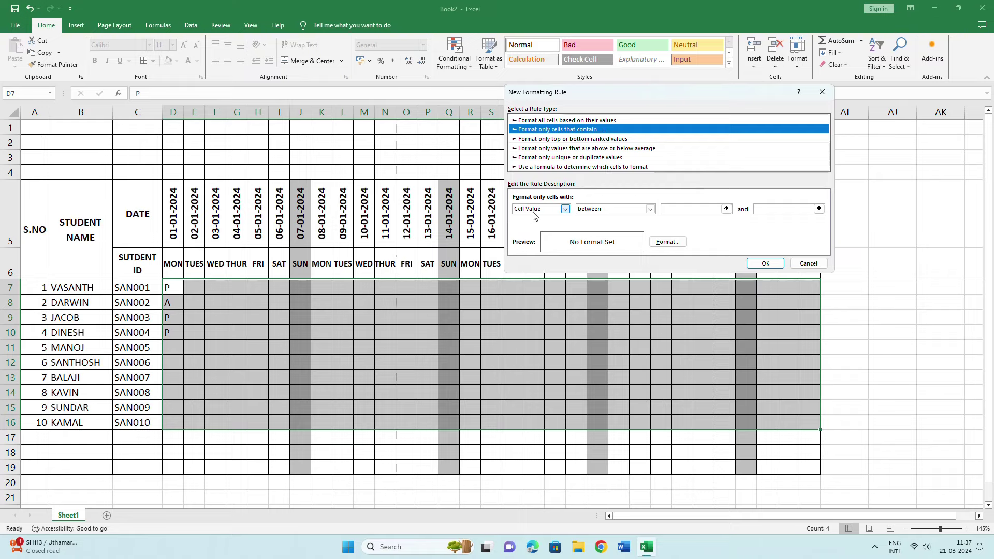
{"action": "left_click", "coordinate": [565, 209]}
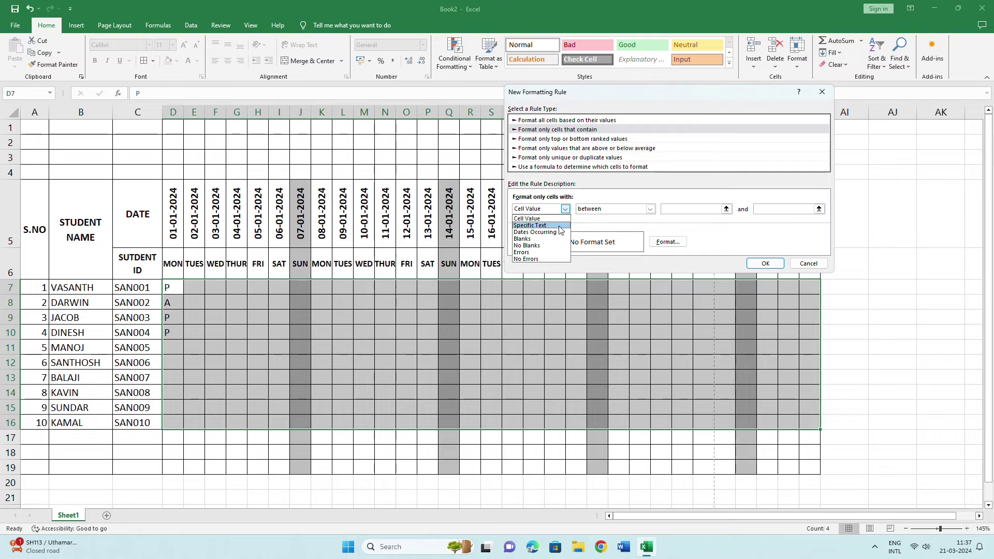
{"action": "left_click", "coordinate": [560, 227]}
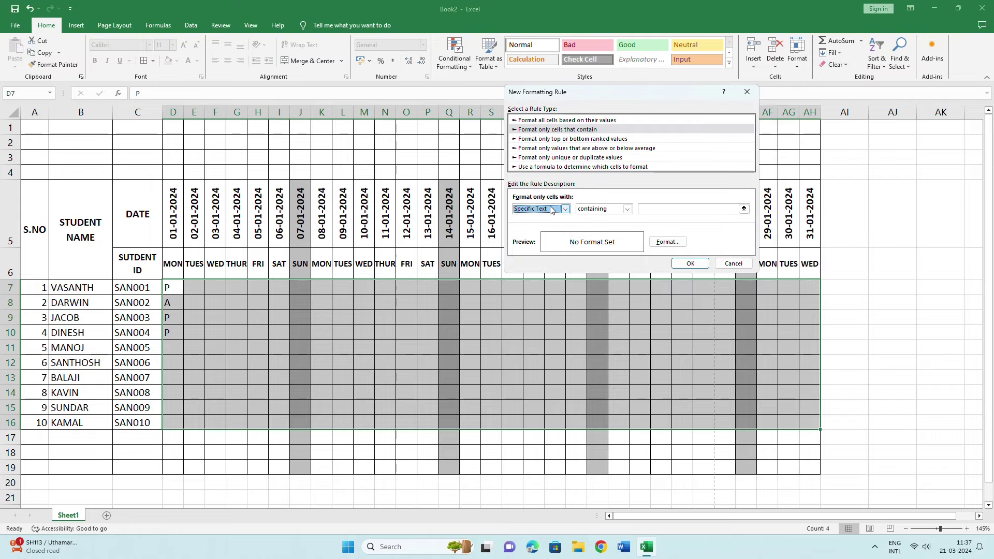
{"action": "left_click", "coordinate": [663, 209]}
{"action": "type", "text": "P"}
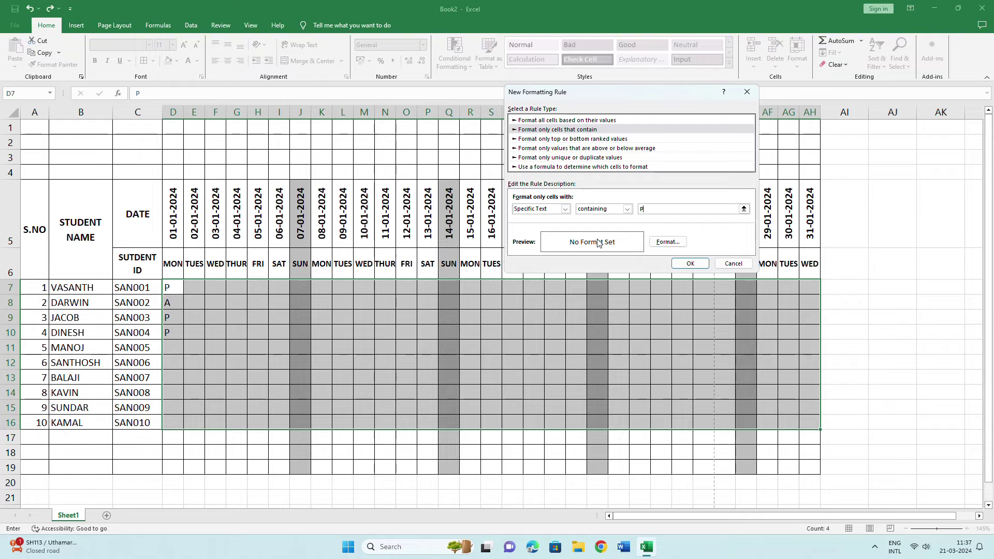
{"action": "left_click", "coordinate": [679, 244]}
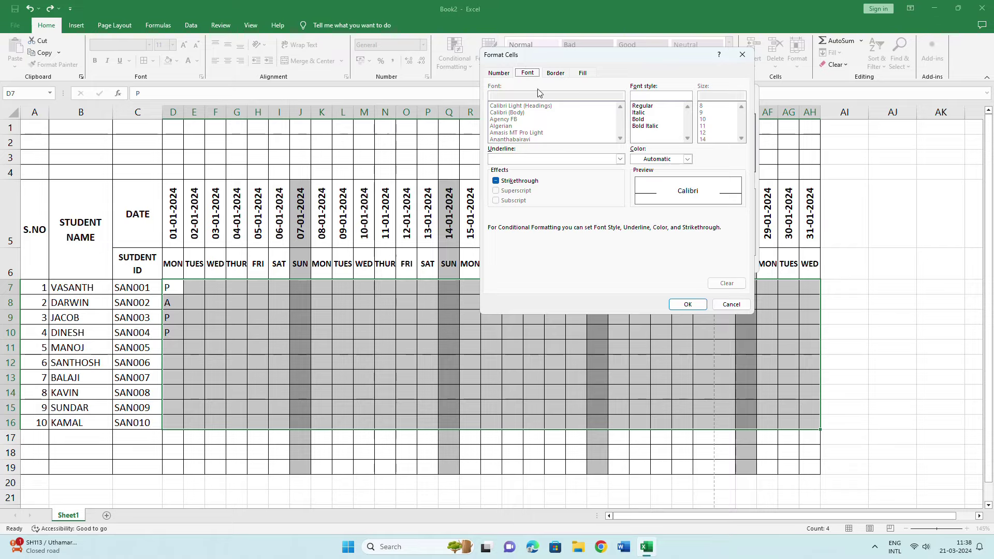
Give the P rule bold white text on a green fill and apply it to the grid
{"action": "left_click", "coordinate": [645, 119]}
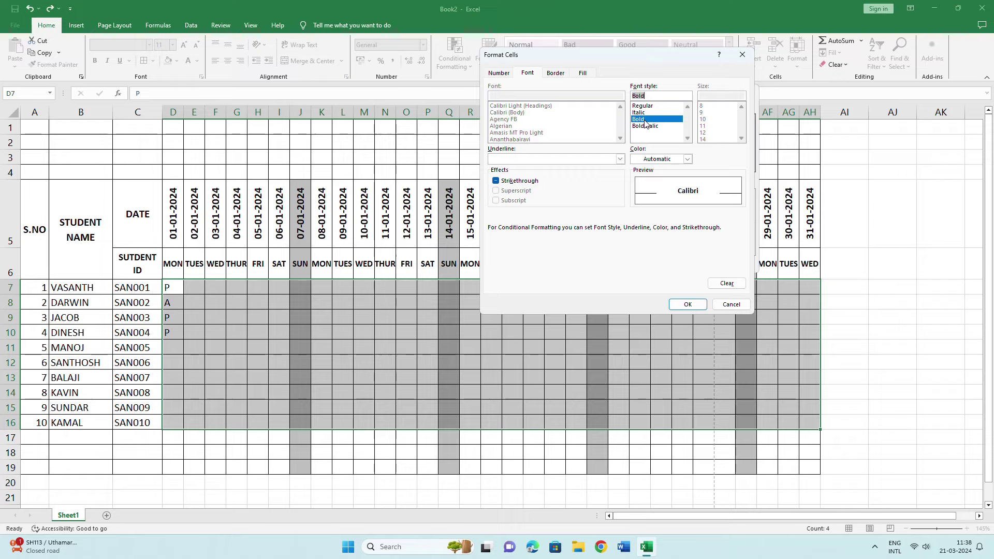
{"action": "left_click", "coordinate": [644, 159]}
{"action": "left_click", "coordinate": [637, 197]}
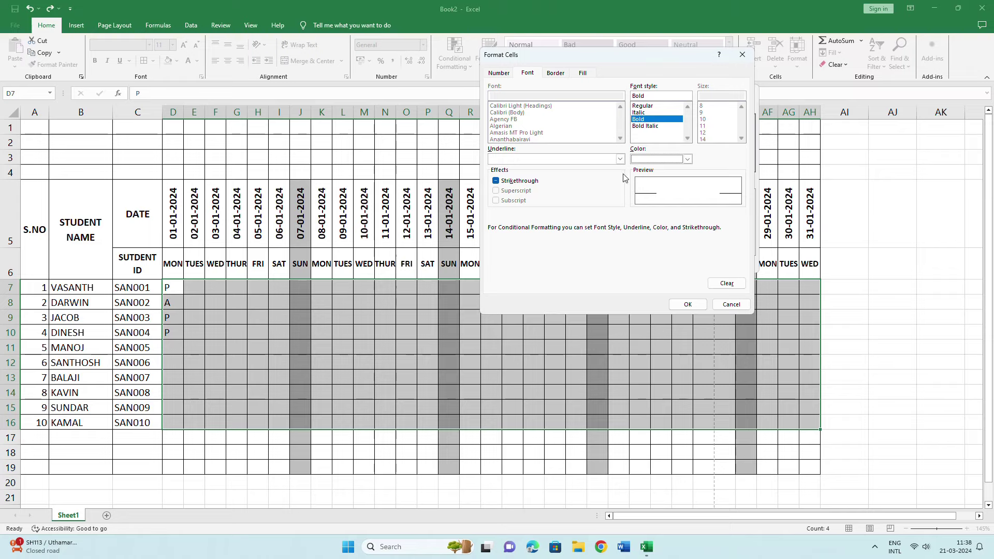
{"action": "left_click", "coordinate": [584, 74]}
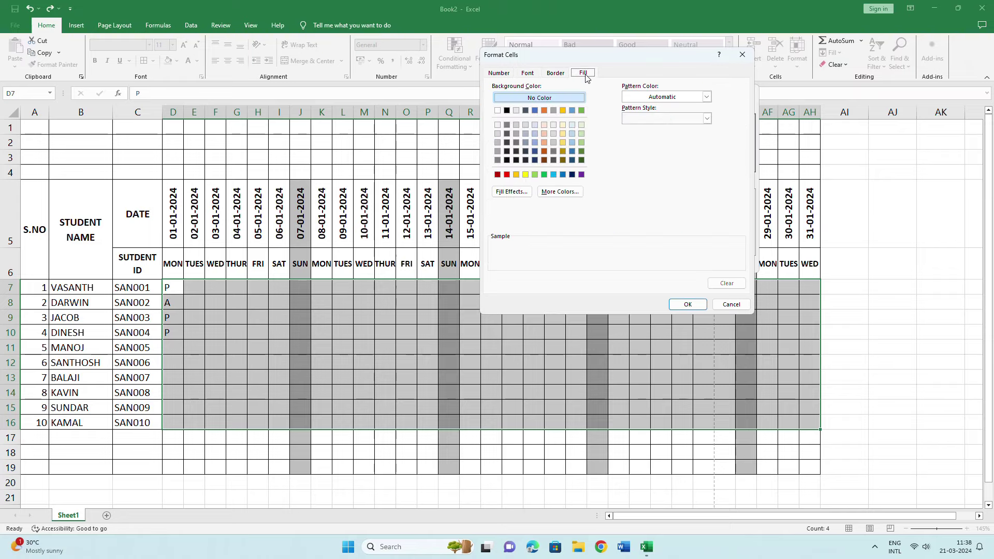
{"action": "left_click", "coordinate": [545, 175]}
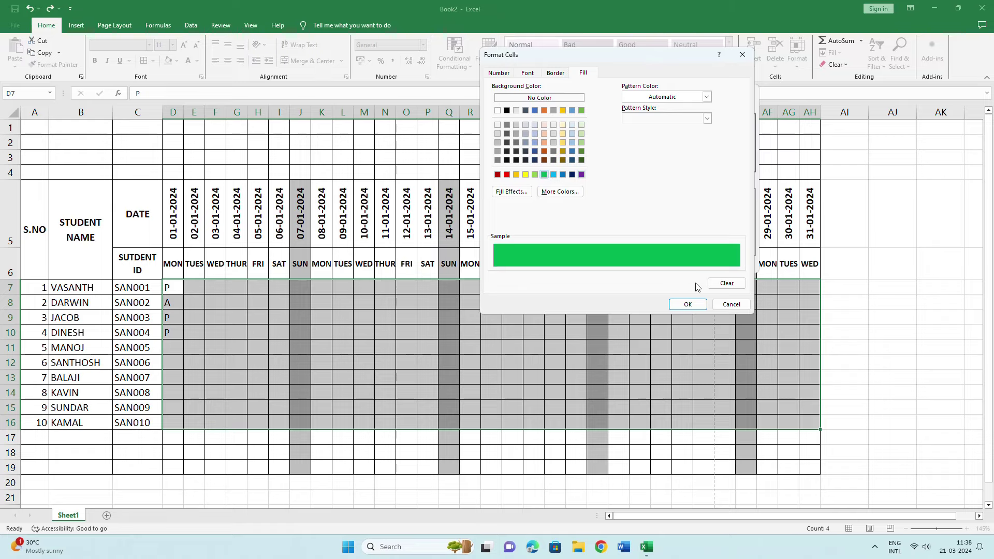
{"action": "left_click", "coordinate": [688, 305]}
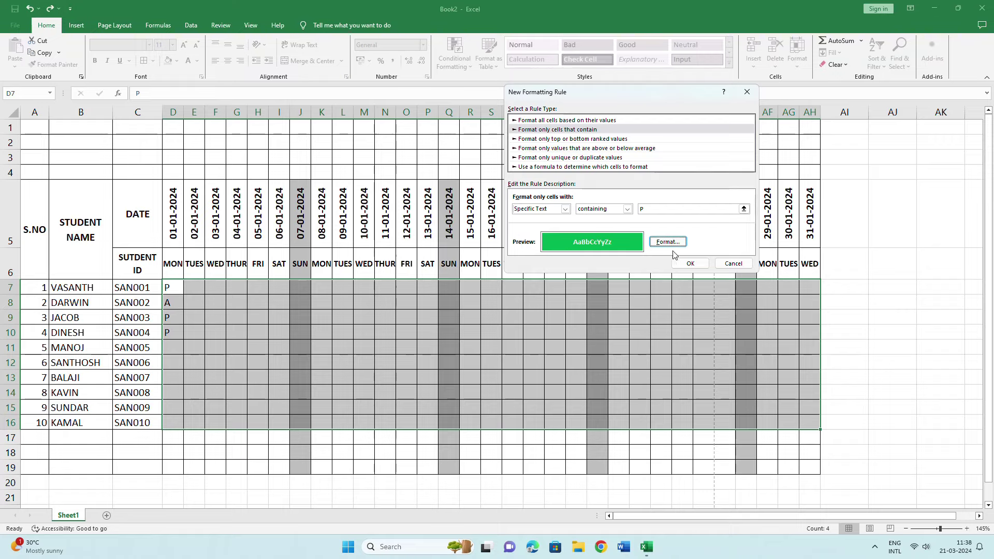
{"action": "left_click", "coordinate": [696, 268]}
{"action": "left_click", "coordinate": [393, 347]}
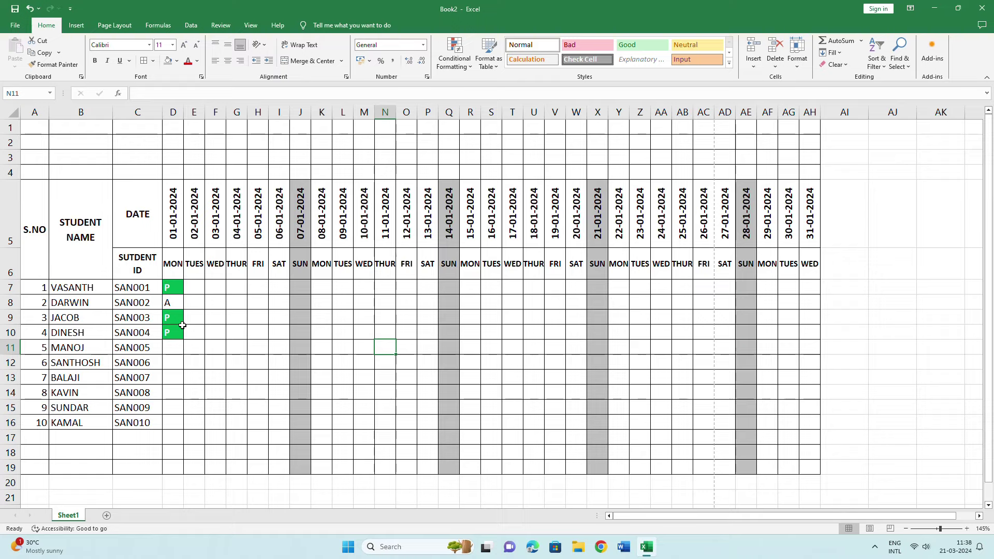
{"action": "left_click", "coordinate": [173, 303]}
Reselect D7:AH16 and start a new rule formatting cells whose specific text contains A
{"action": "left_click", "coordinate": [172, 358]}
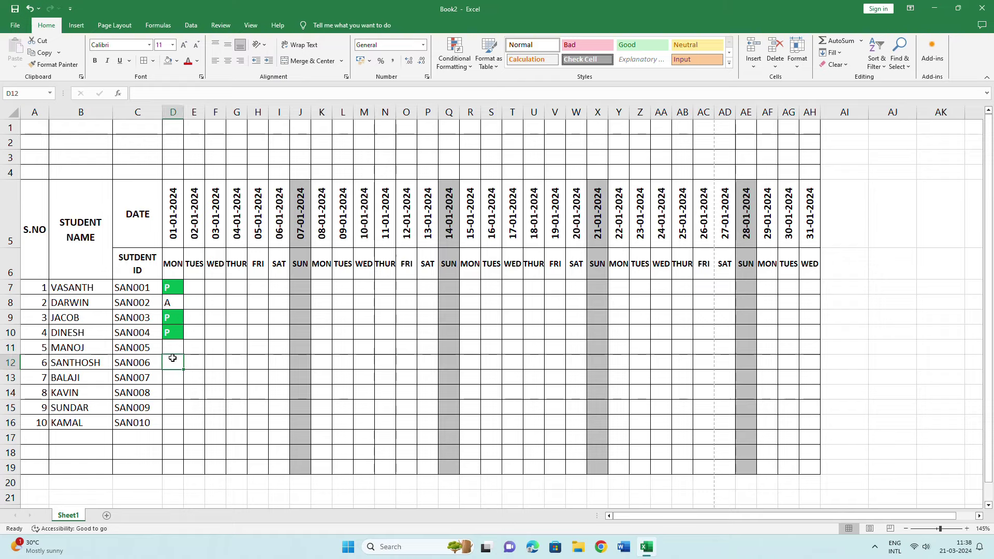
{"action": "mouse_move", "coordinate": [171, 289]}
{"action": "left_mouse_down"}
{"action": "mouse_move", "coordinate": [806, 307]}
{"action": "mouse_move", "coordinate": [793, 418]}
{"action": "mouse_move", "coordinate": [803, 417]}
{"action": "left_mouse_up"}
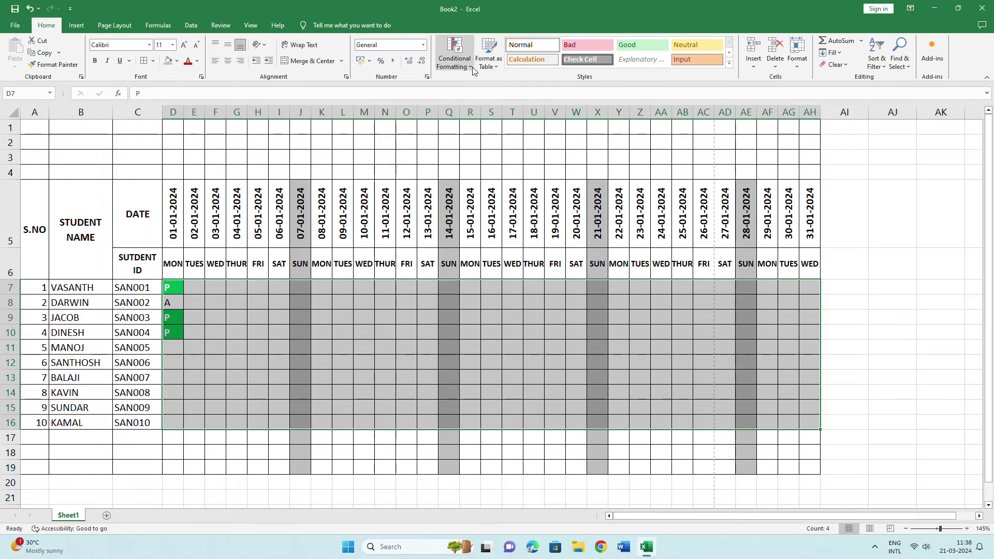
{"action": "left_click", "coordinate": [454, 66]}
{"action": "mouse_move", "coordinate": [475, 142]}
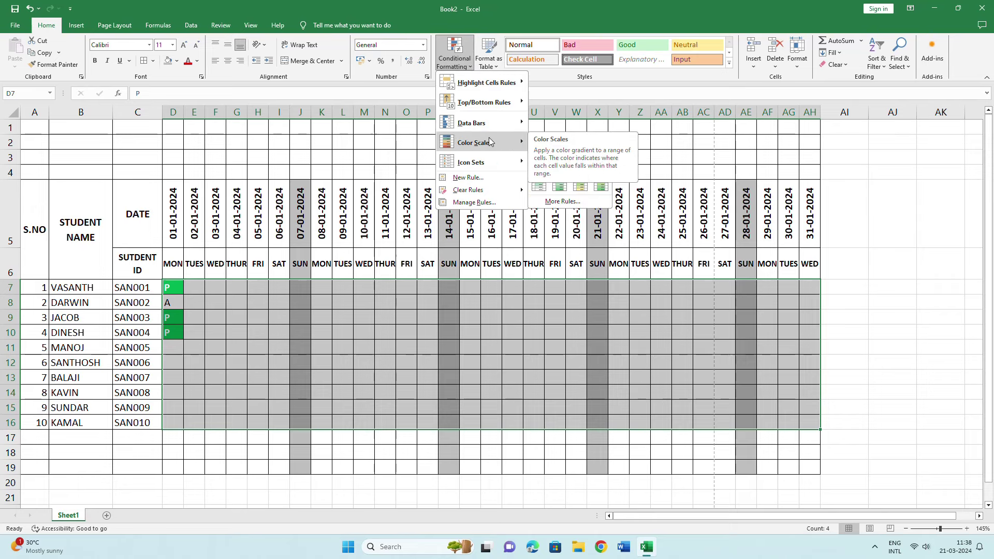
{"action": "left_click", "coordinate": [576, 202]}
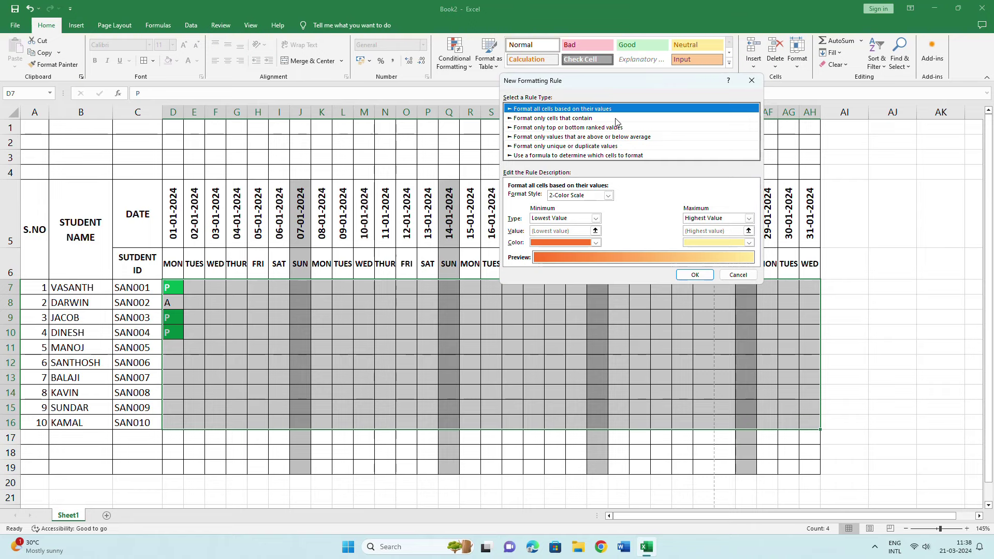
{"action": "left_click", "coordinate": [627, 120]}
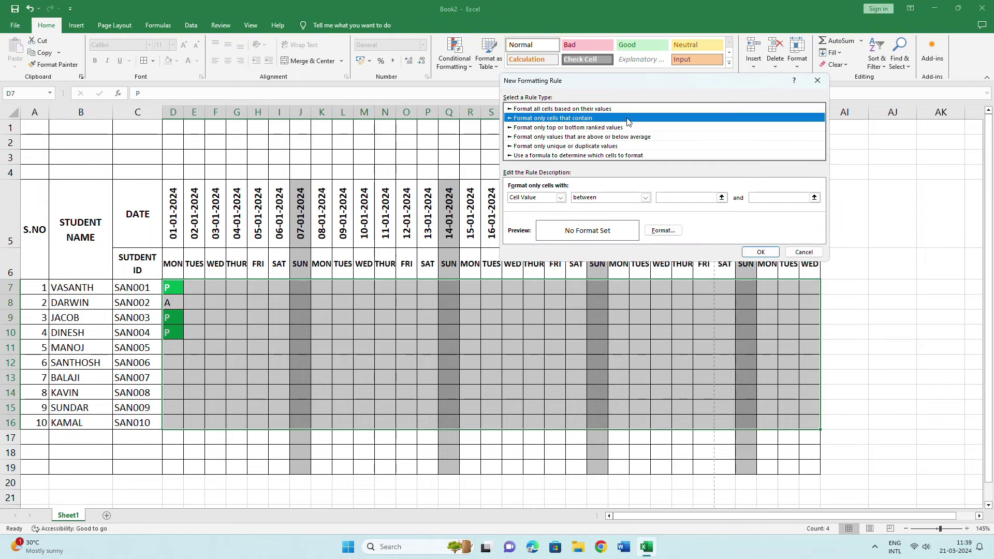
{"action": "left_click", "coordinate": [560, 198]}
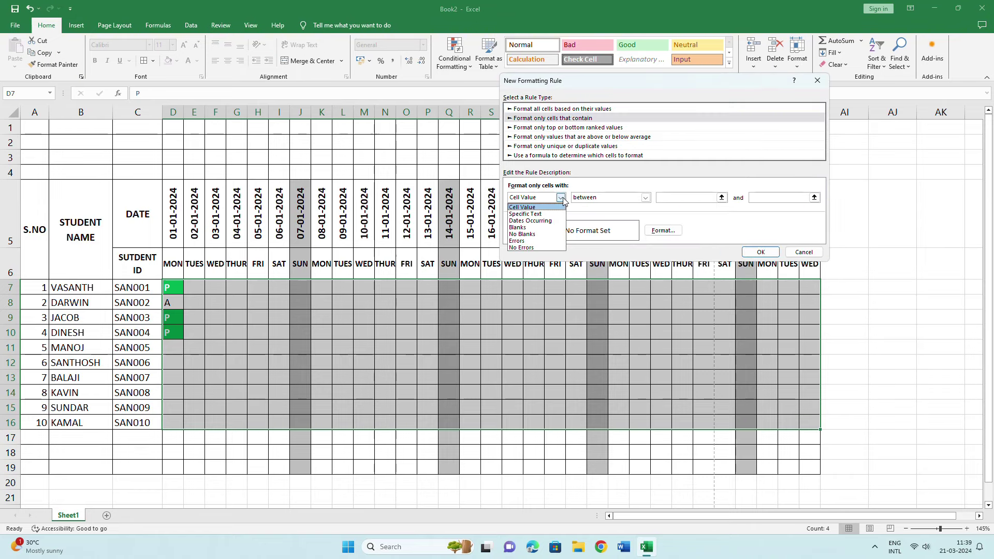
{"action": "left_click", "coordinate": [555, 214]}
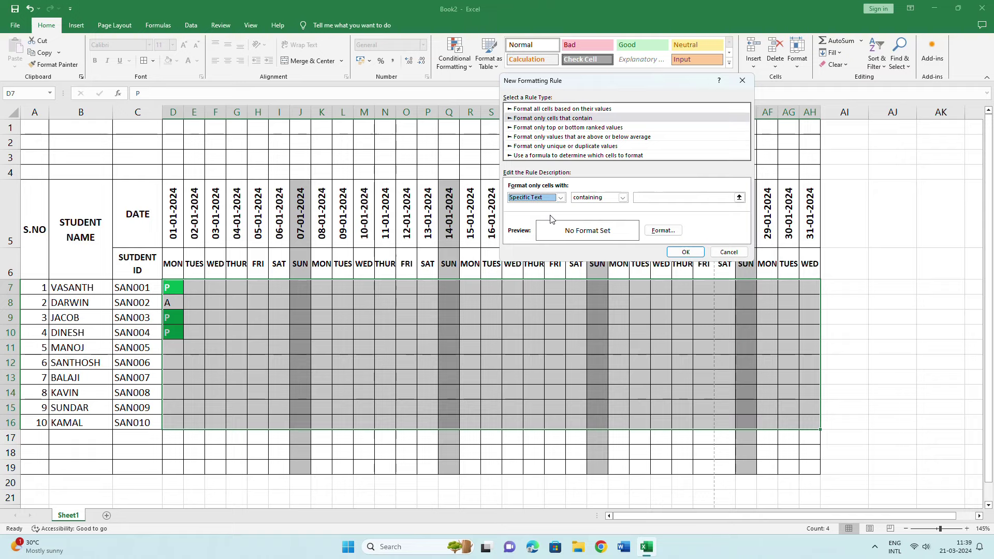
{"action": "left_click", "coordinate": [672, 197]}
{"action": "type", "text": "A"}
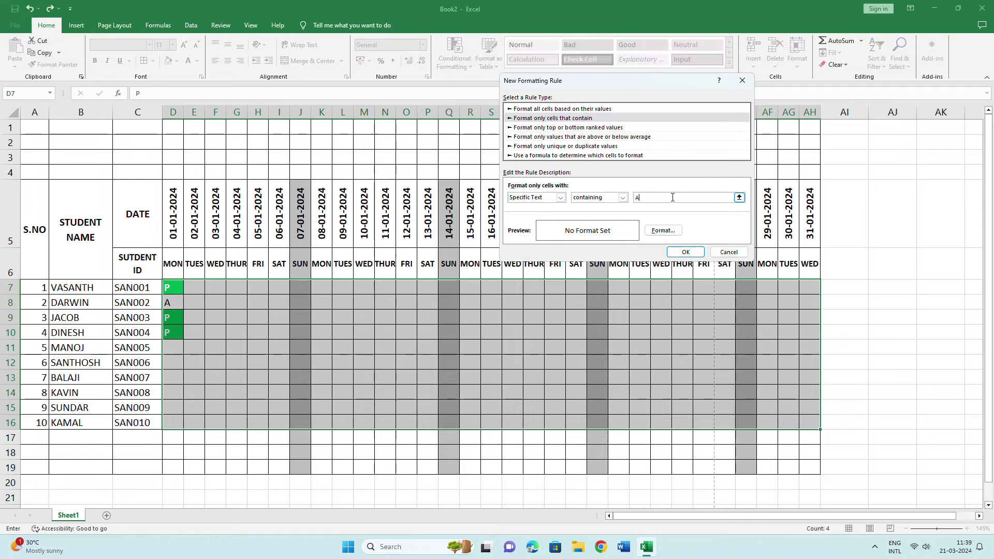
{"action": "left_click", "coordinate": [654, 230]}
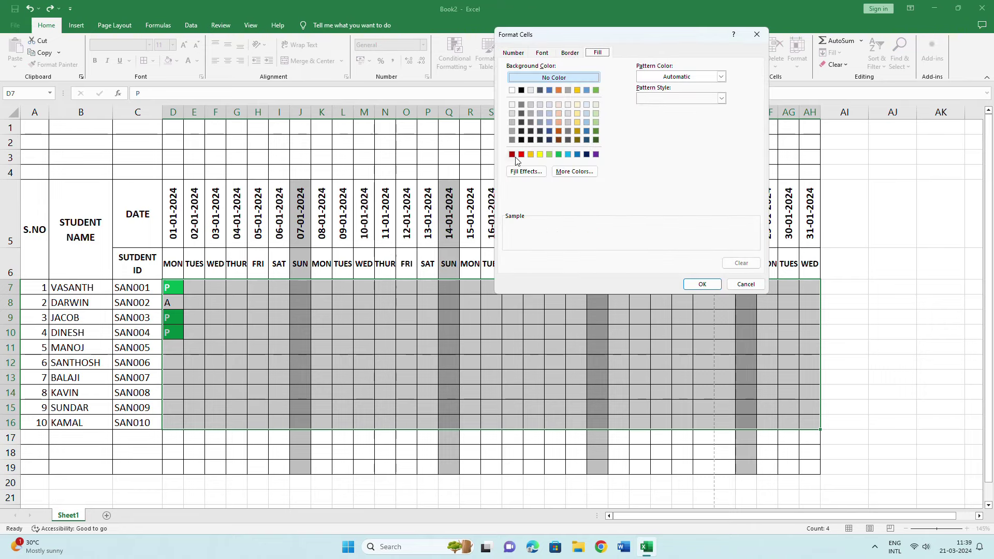
Give the A rule a red fill with bold white text and apply it
{"action": "left_click", "coordinate": [521, 155]}
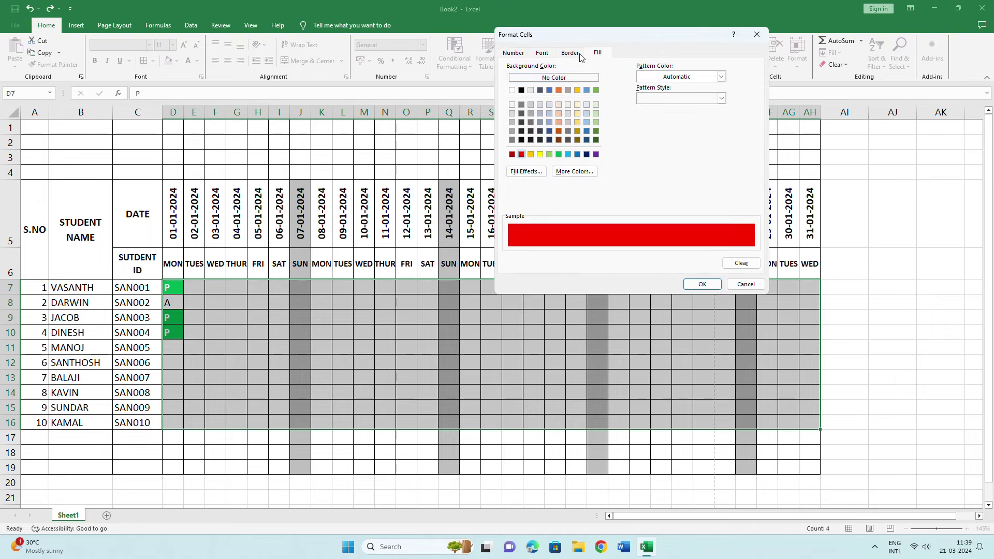
{"action": "left_click", "coordinate": [550, 54]}
{"action": "left_click", "coordinate": [661, 99]}
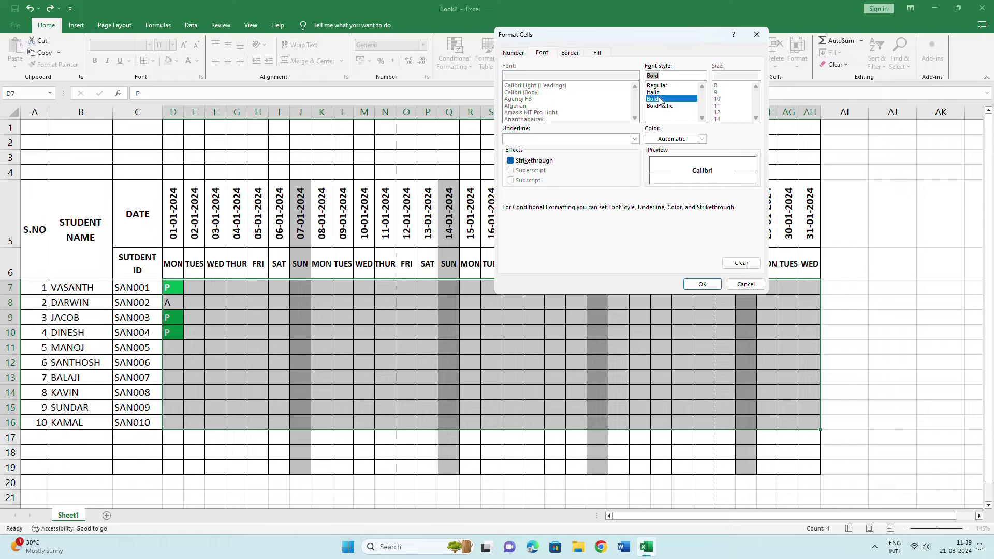
{"action": "left_click", "coordinate": [673, 140]}
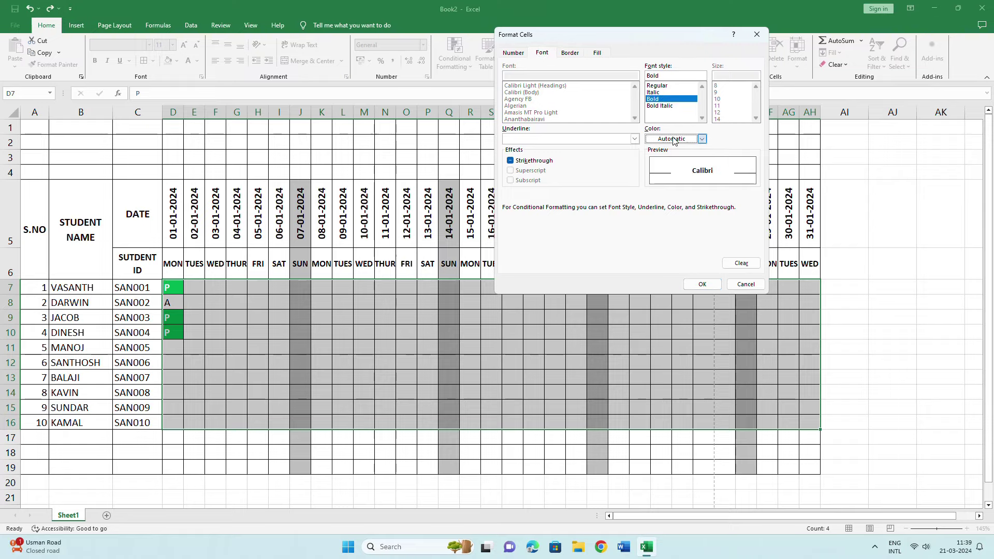
{"action": "left_click", "coordinate": [651, 174]}
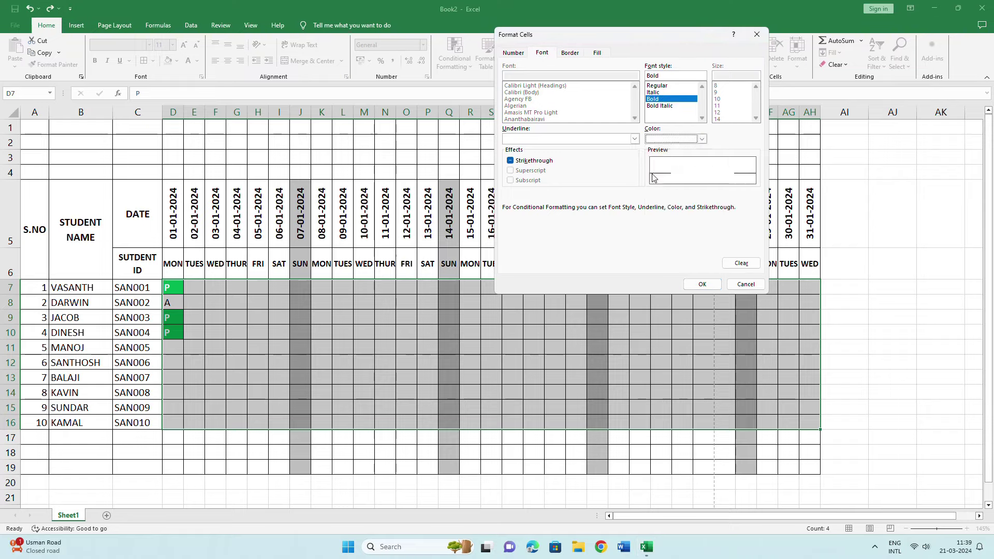
{"action": "left_click", "coordinate": [703, 285]}
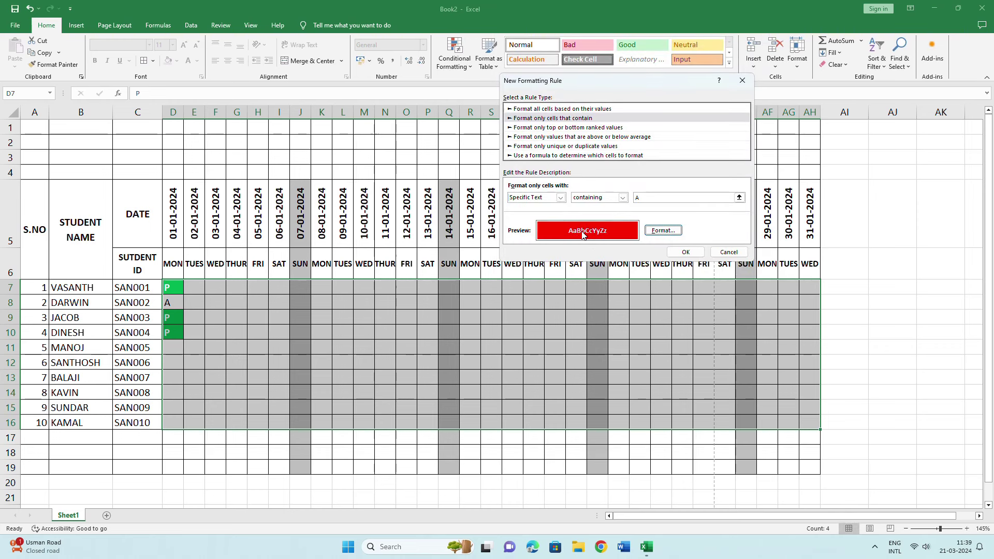
{"action": "left_click", "coordinate": [685, 253]}
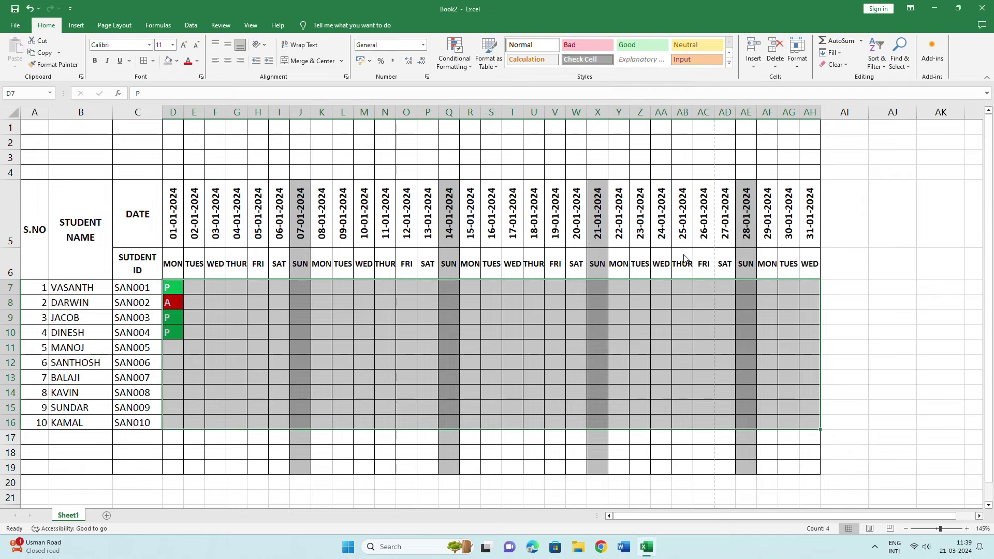
Mark D11:D16 as P, P, A, A, P, A for 01-01-2024
{"action": "left_click", "coordinate": [296, 331]}
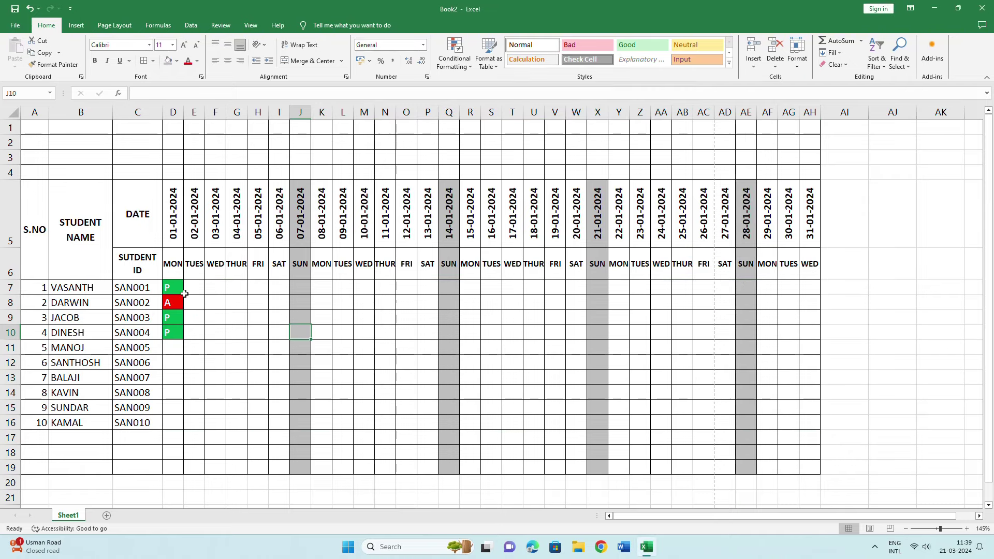
{"action": "left_click", "coordinate": [177, 352]}
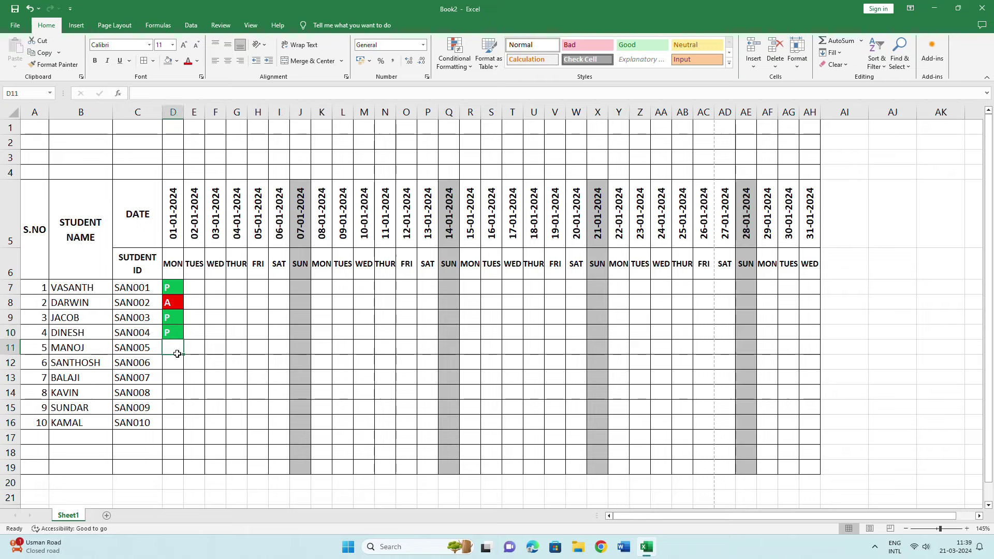
{"action": "type", "text": "P"}
{"action": "key", "text": "Return"}
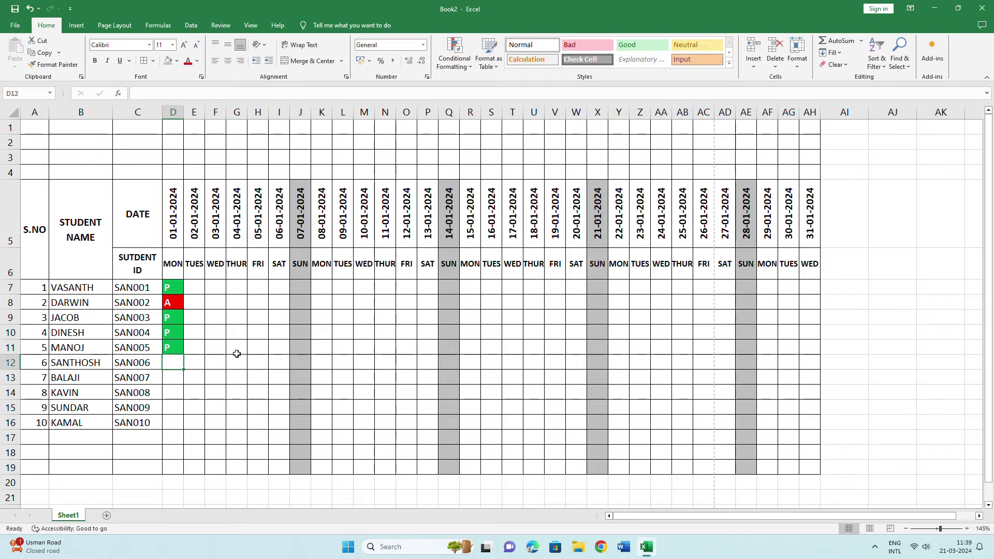
{"action": "type", "text": "P"}
{"action": "key", "text": "Return"}
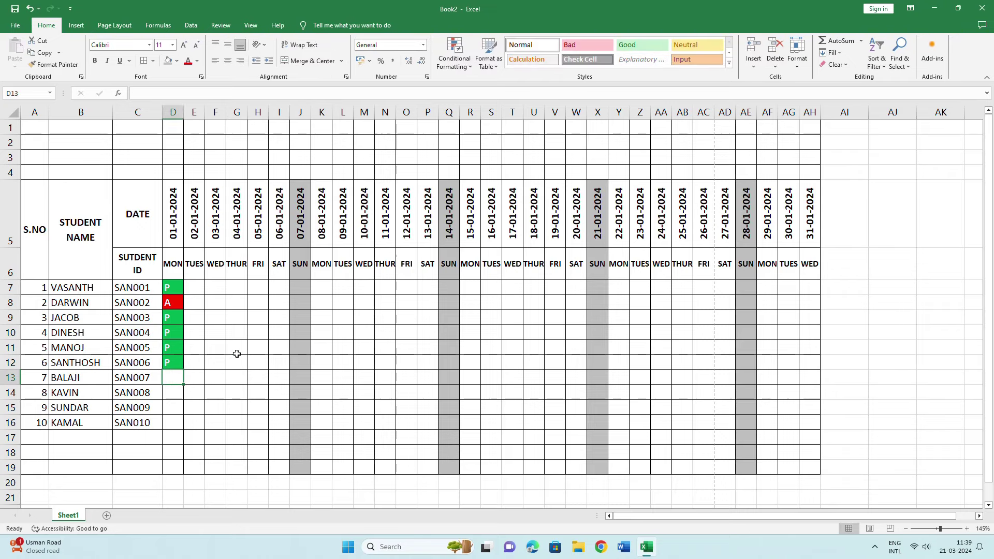
{"action": "type", "text": "A"}
{"action": "key", "text": "Return"}
{"action": "type", "text": "A"}
{"action": "key", "text": "Return"}
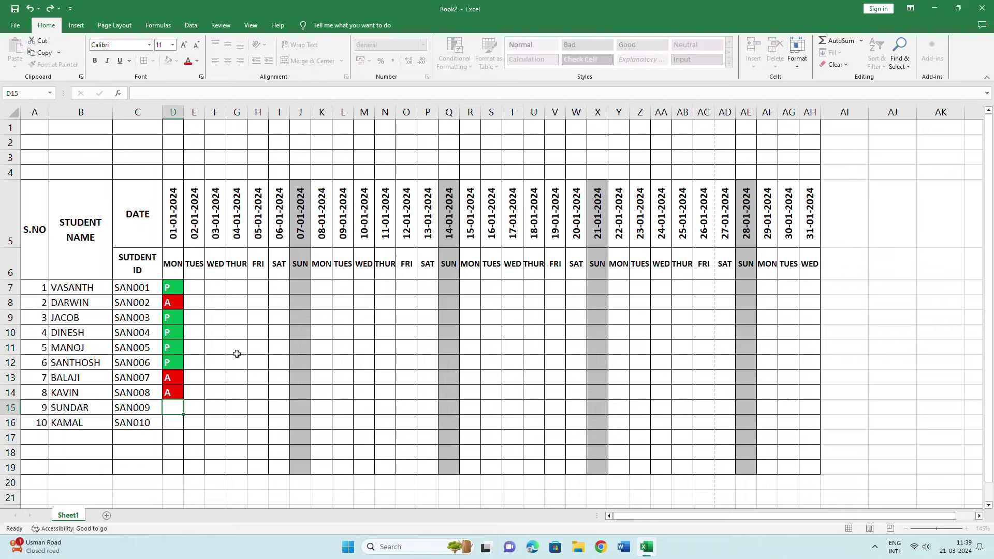
{"action": "type", "text": "P"}
{"action": "key", "text": "Return"}
{"action": "type", "text": "A"}
{"action": "key", "text": "Return"}
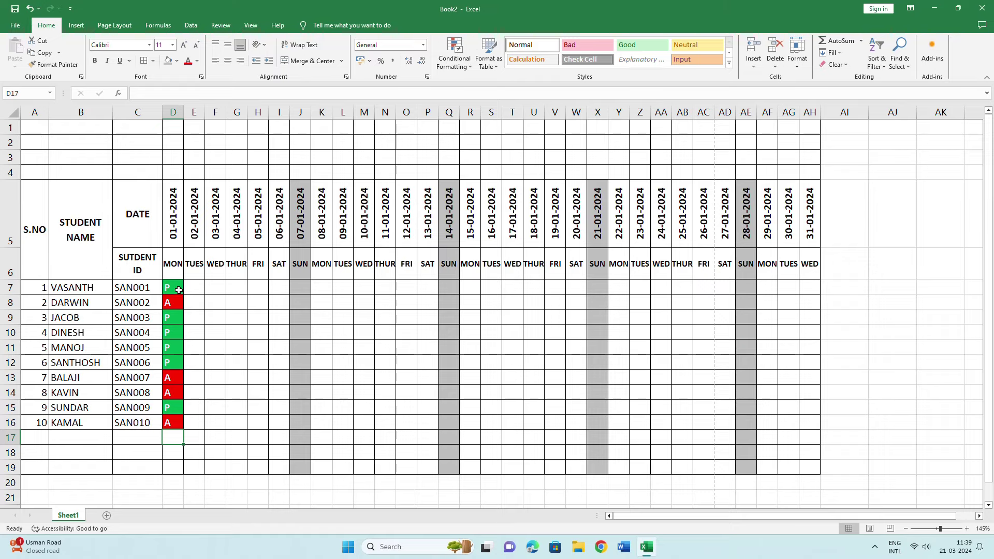
Copy existing mark blocks into columns E, F and G to fill through 04-01-2024
{"action": "left_click_drag", "start_coordinate": [177, 289], "coordinate": [178, 357]}
{"action": "key", "text": "ctrl+c"}
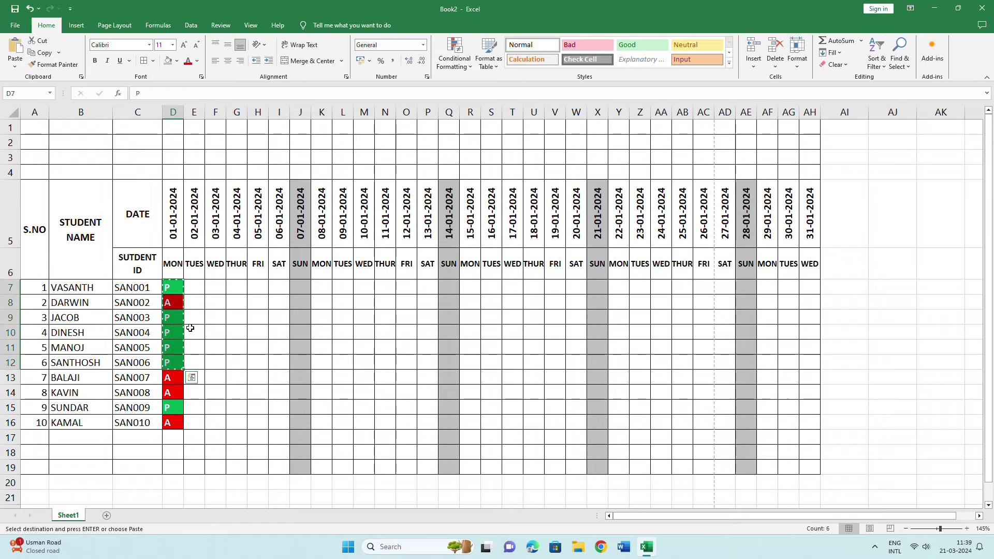
{"action": "left_click", "coordinate": [193, 288]}
{"action": "key", "text": "ctrl+v"}
{"action": "left_click", "coordinate": [193, 333]}
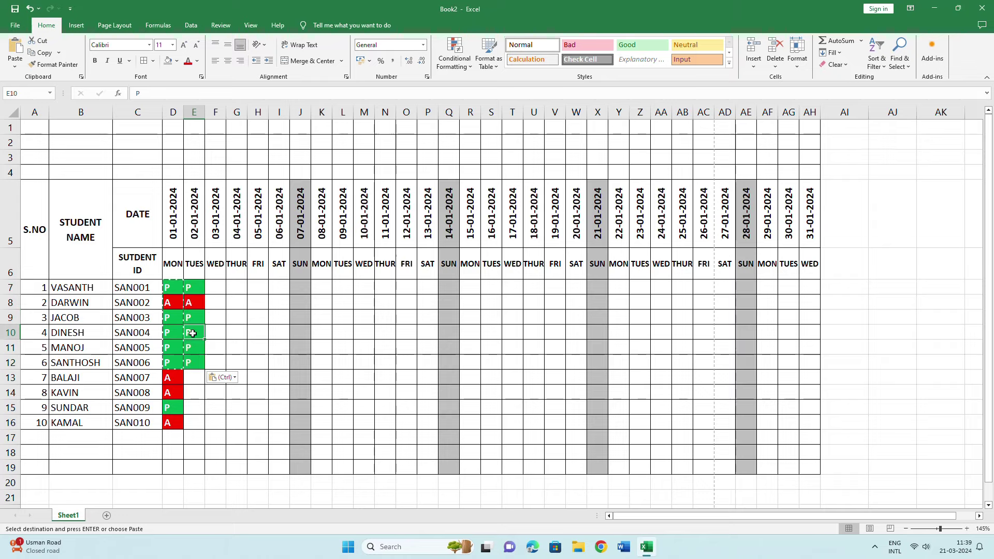
{"action": "key", "text": "ctrl+v"}
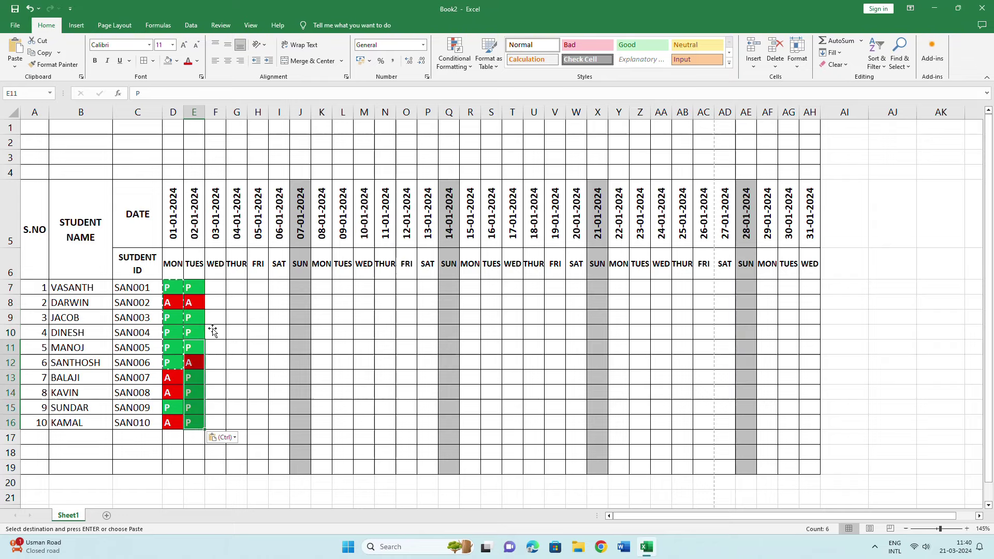
{"action": "left_click_drag", "start_coordinate": [167, 317], "coordinate": [189, 363]}
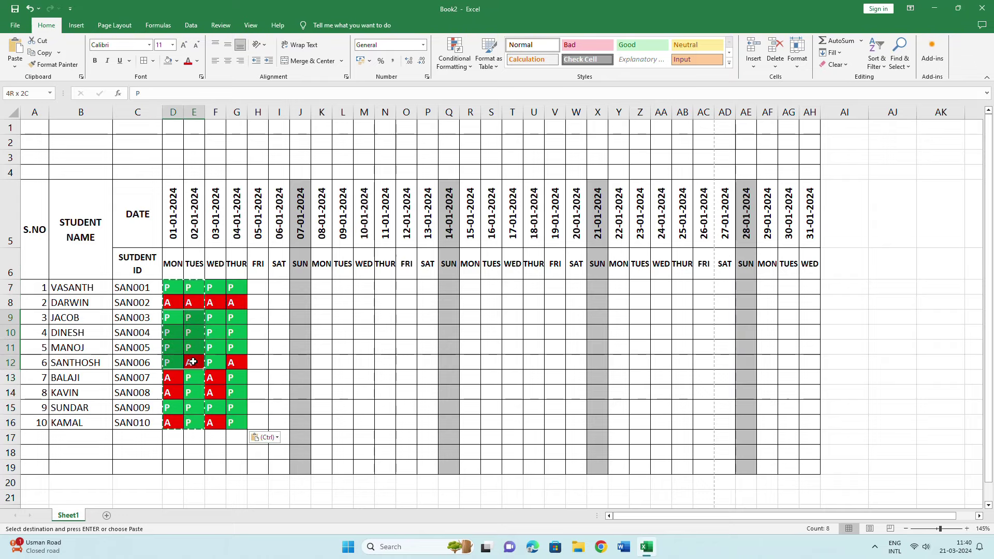
{"action": "key", "text": "ctrl+c"}
{"action": "left_click", "coordinate": [210, 287]}
{"action": "key", "text": "ctrl+v"}
{"action": "left_click", "coordinate": [215, 394]}
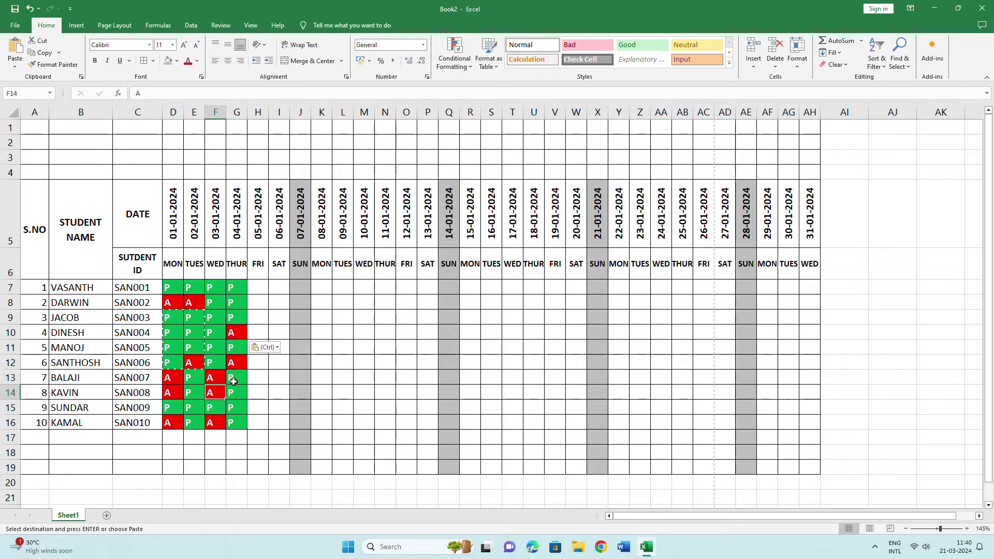
{"action": "key", "text": "Escape"}
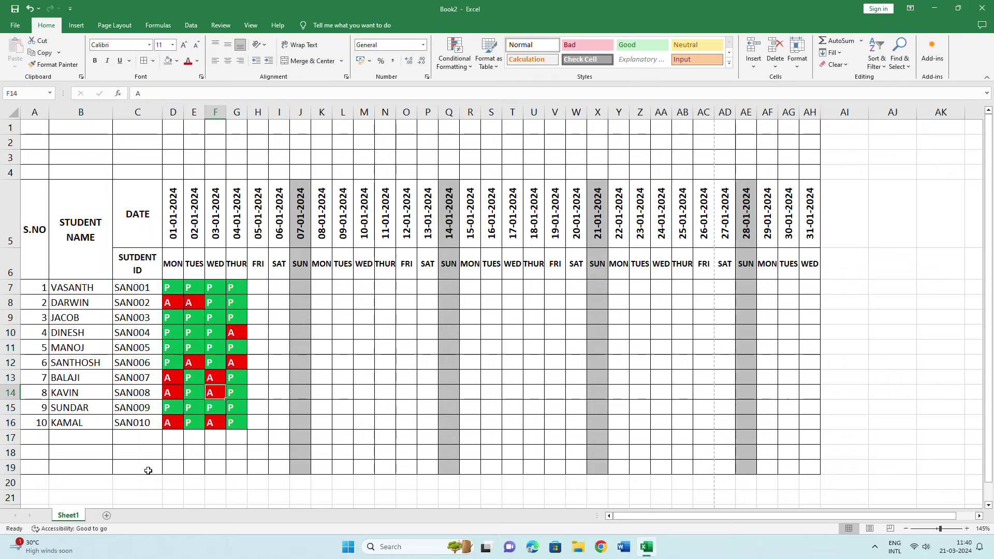
{"action": "left_click", "coordinate": [83, 440]}
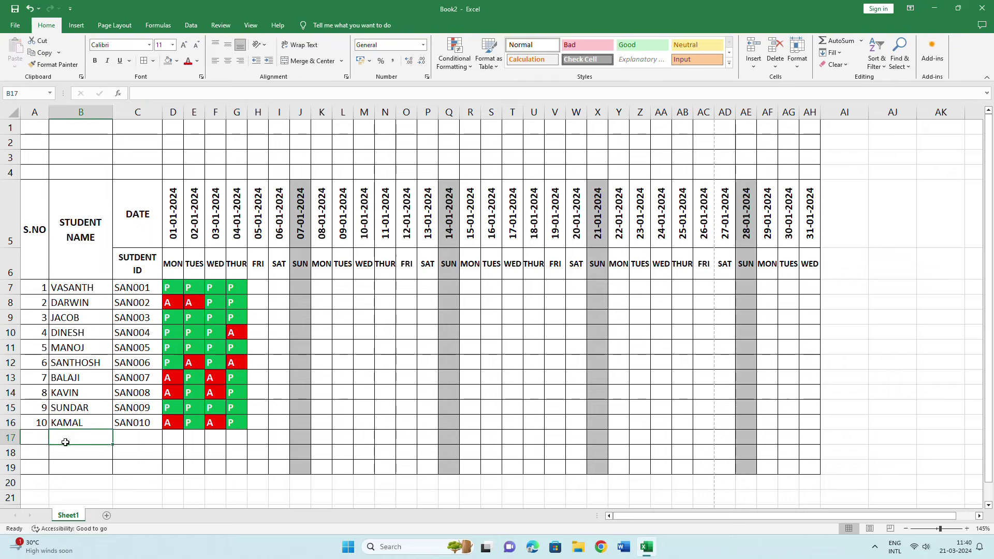
Merge B17:C17, B18:C18 and B19:C19 into single cells
{"action": "left_click_drag", "start_coordinate": [68, 439], "coordinate": [137, 438]}
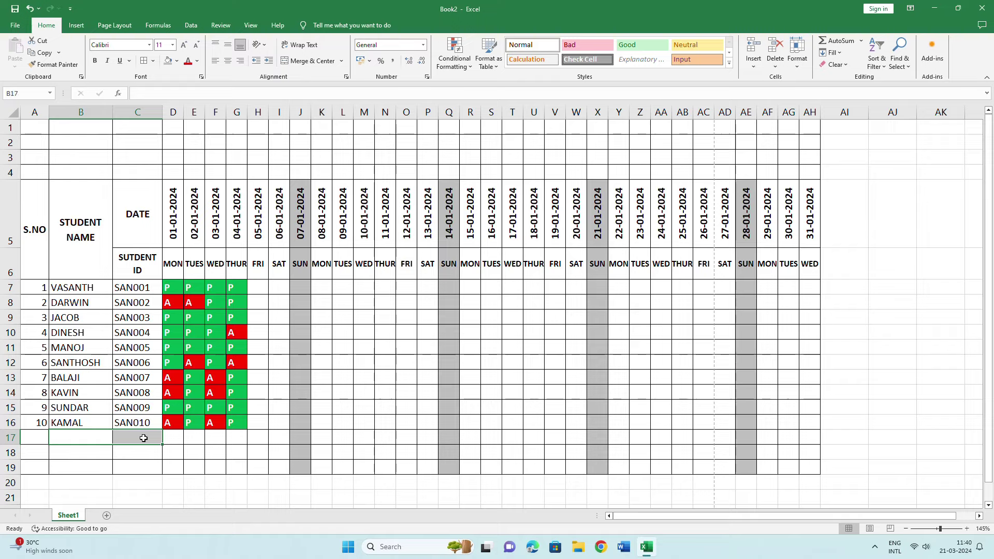
{"action": "left_click", "coordinate": [304, 63]}
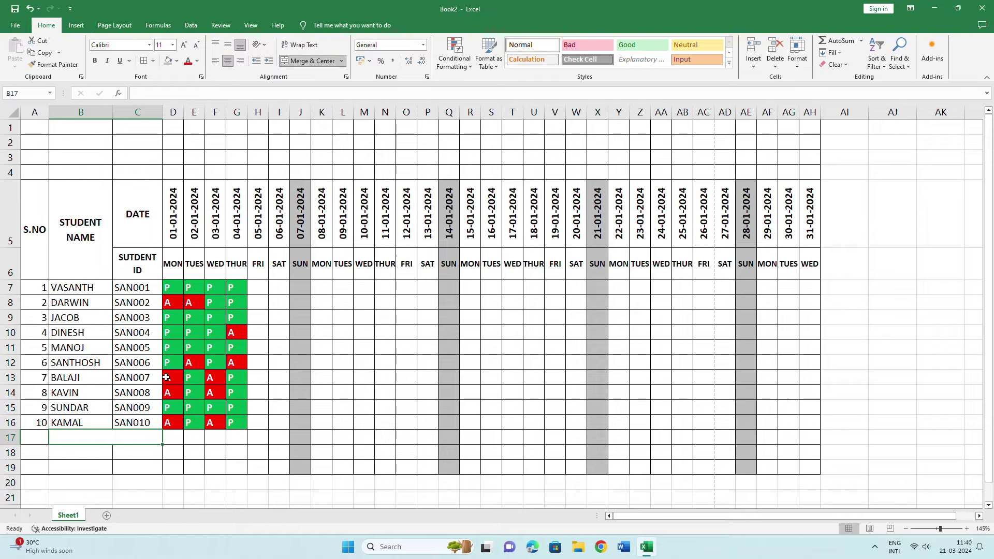
{"action": "mouse_move", "coordinate": [75, 452]}
{"action": "left_mouse_down"}
{"action": "mouse_move", "coordinate": [121, 447]}
{"action": "mouse_move", "coordinate": [137, 468]}
{"action": "left_mouse_up"}
{"action": "left_click", "coordinate": [311, 61]}
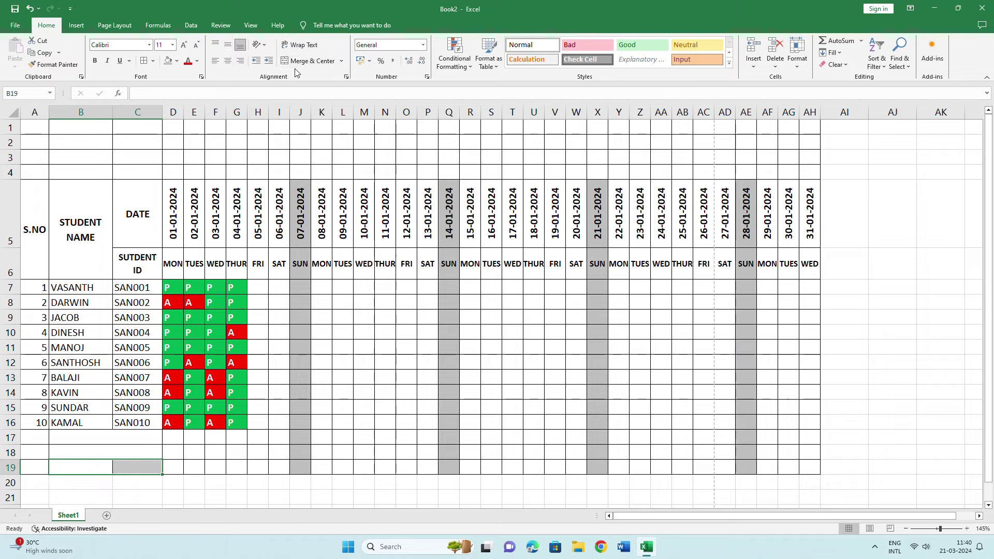
{"action": "left_click", "coordinate": [311, 61]}
Label the rows TOTAL NO OF PRESENT, TOTAL NO OF ABSENT and TOTAL NO STUDENT'S
{"action": "left_click", "coordinate": [102, 439]}
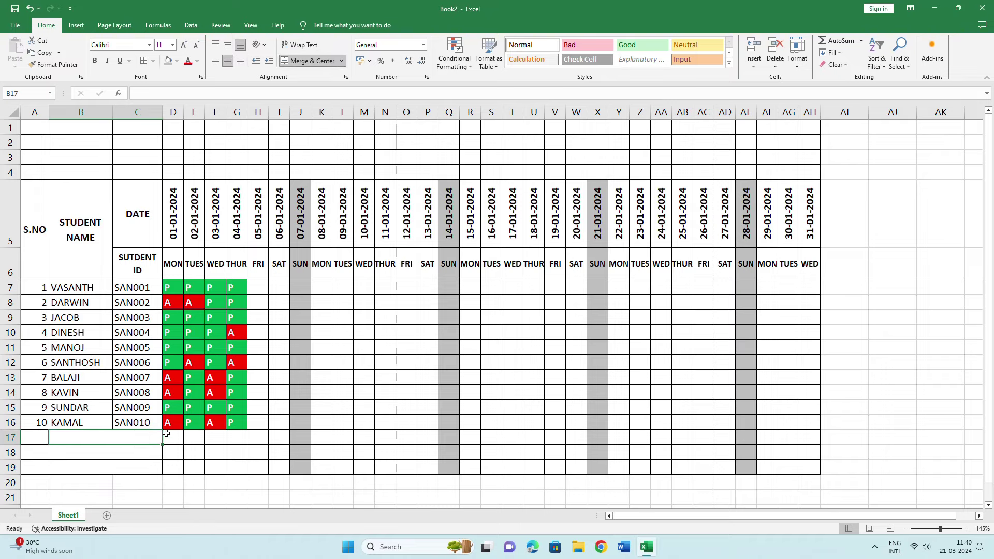
{"action": "type", "text": "T"}
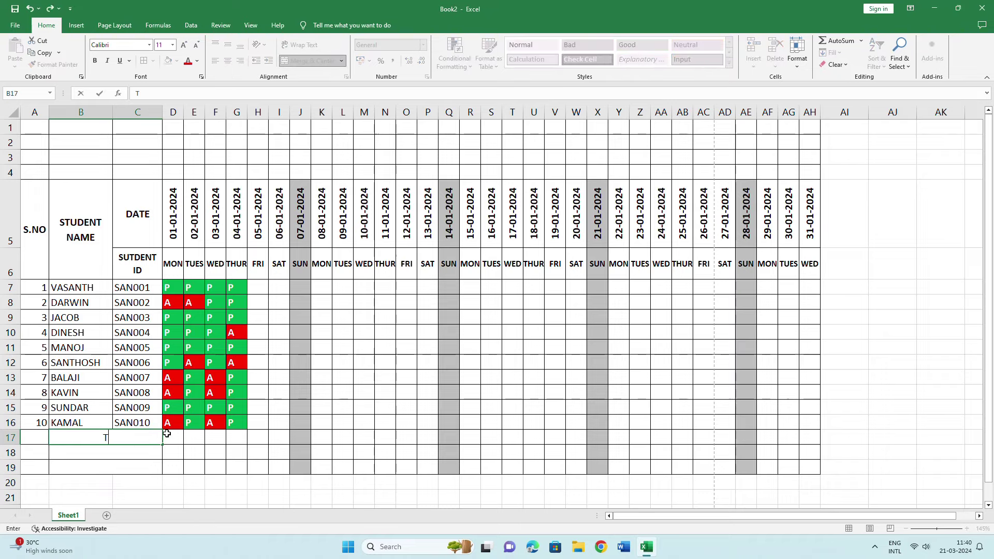
{"action": "type", "text": "OTAL NO"}
{"action": "type", "text": " OF PRESEN"}
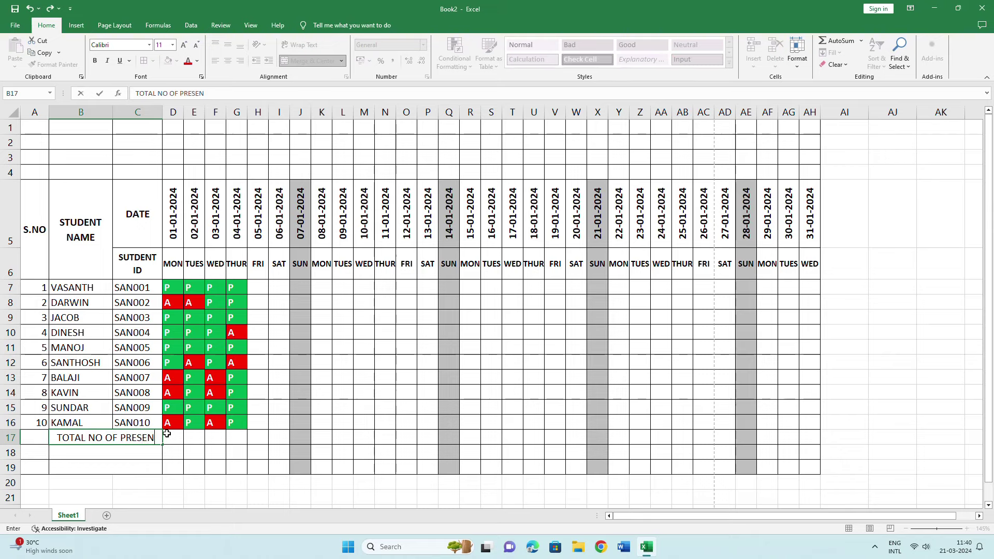
{"action": "type", "text": "T"}
{"action": "key", "text": "Return"}
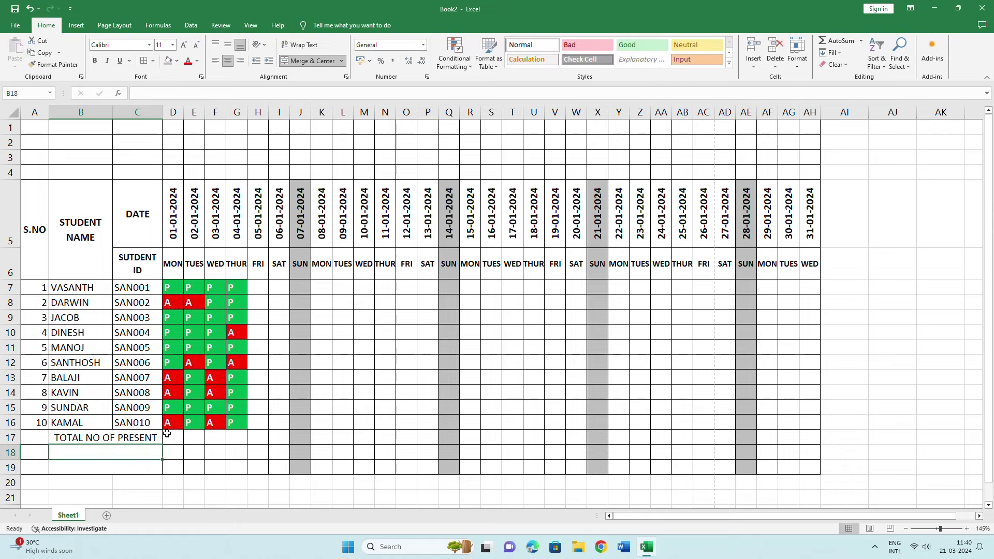
{"action": "type", "text": "TOTAL NO "}
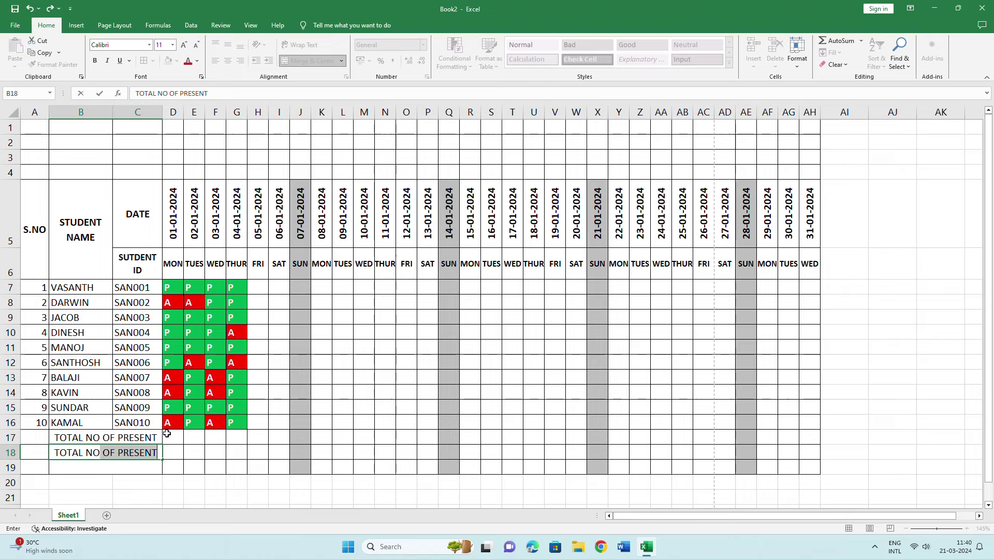
{"action": "type", "text": "OF ABSE"}
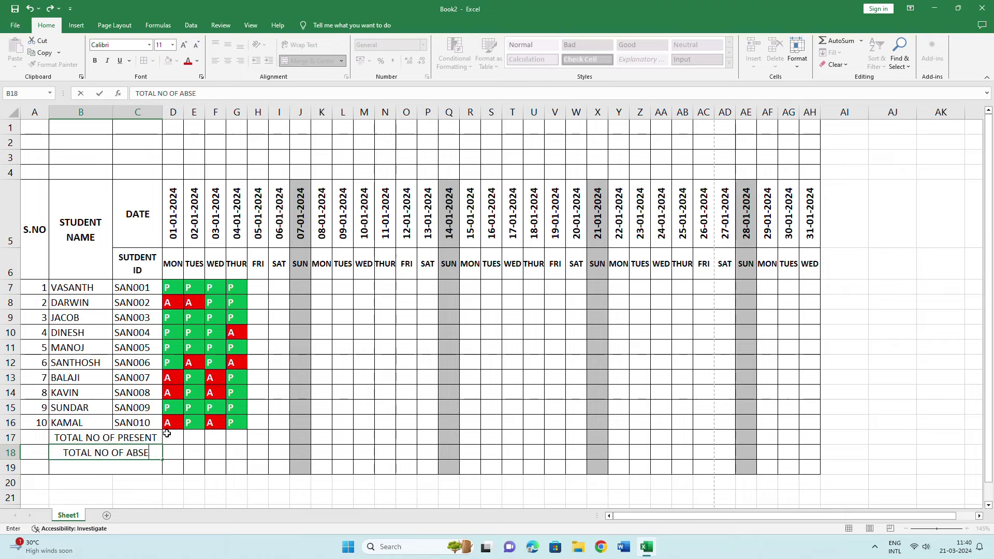
{"action": "type", "text": "NT"}
{"action": "key", "text": "Return"}
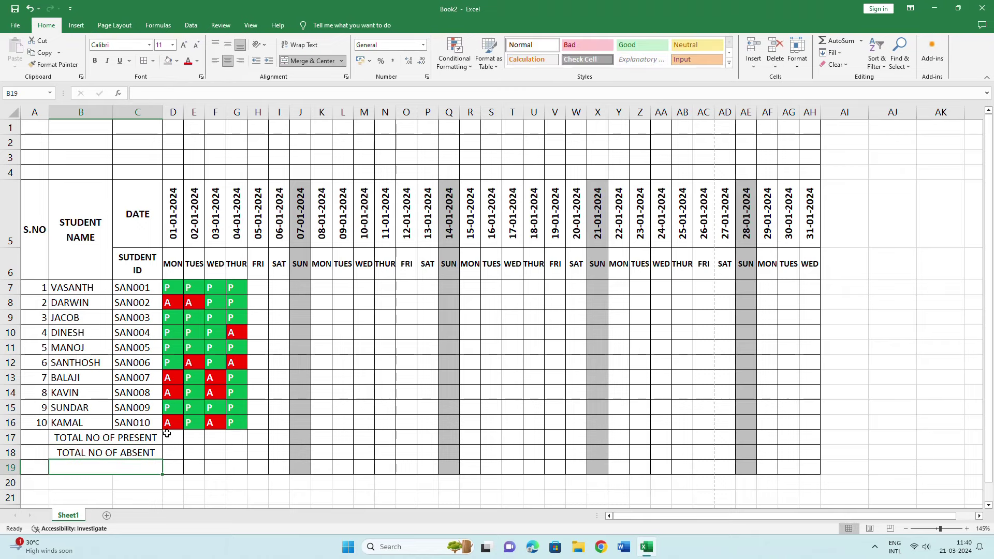
{"action": "type", "text": "TOTA"}
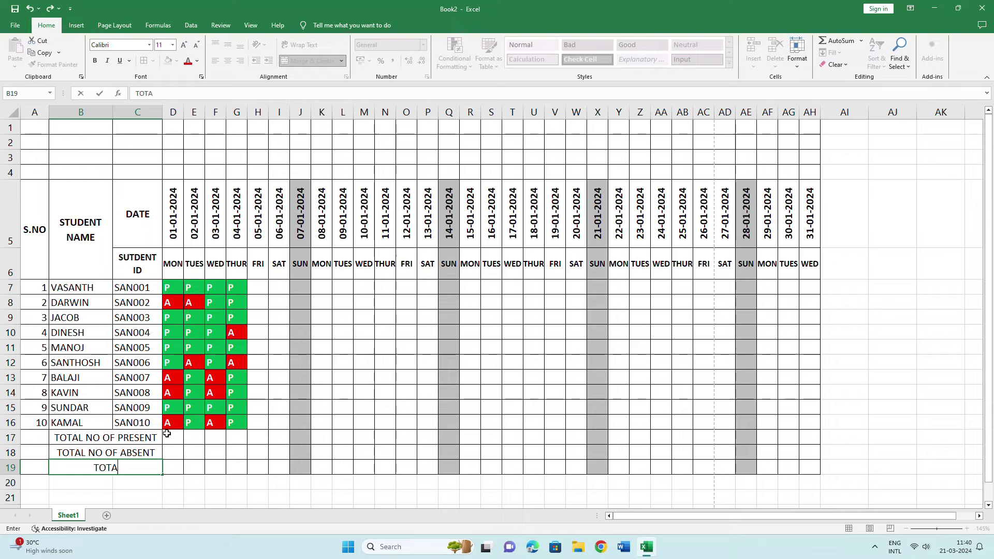
{"action": "type", "text": "L "}
{"action": "type", "text": "N"}
{"action": "type", "text": "O"}
{"action": "type", "text": " STUDENT"}
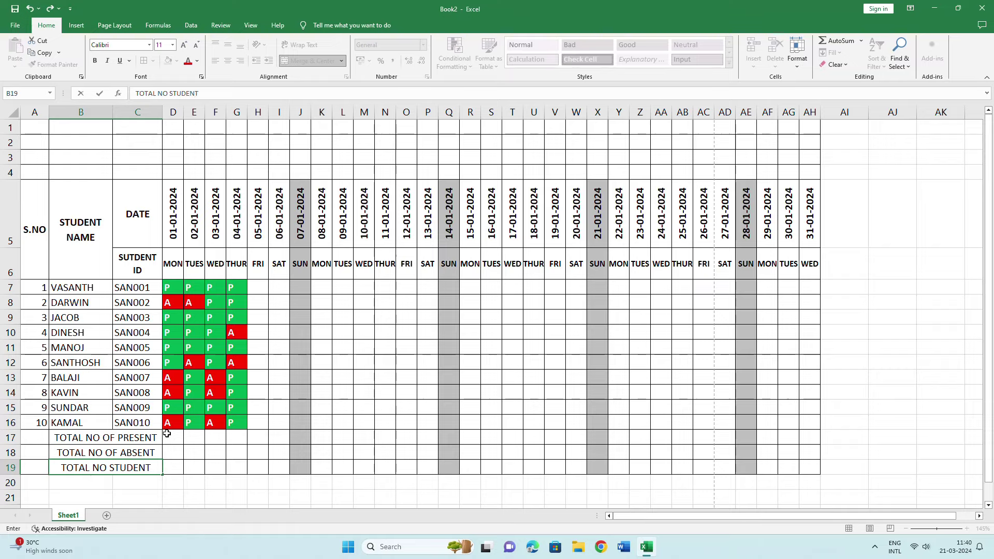
{"action": "type", "text": "S"}
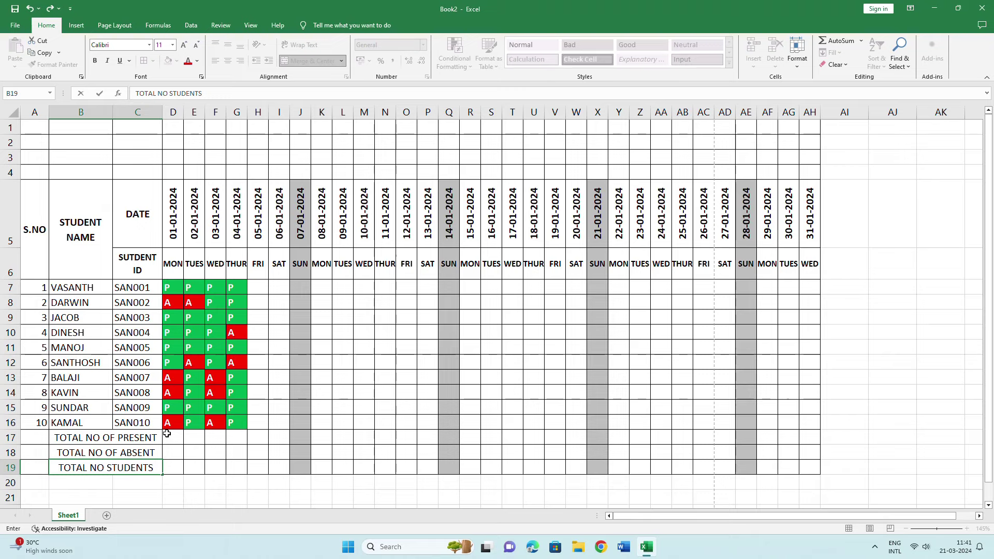
{"action": "key", "text": "BackSpace"}
{"action": "type", "text": "'S"}
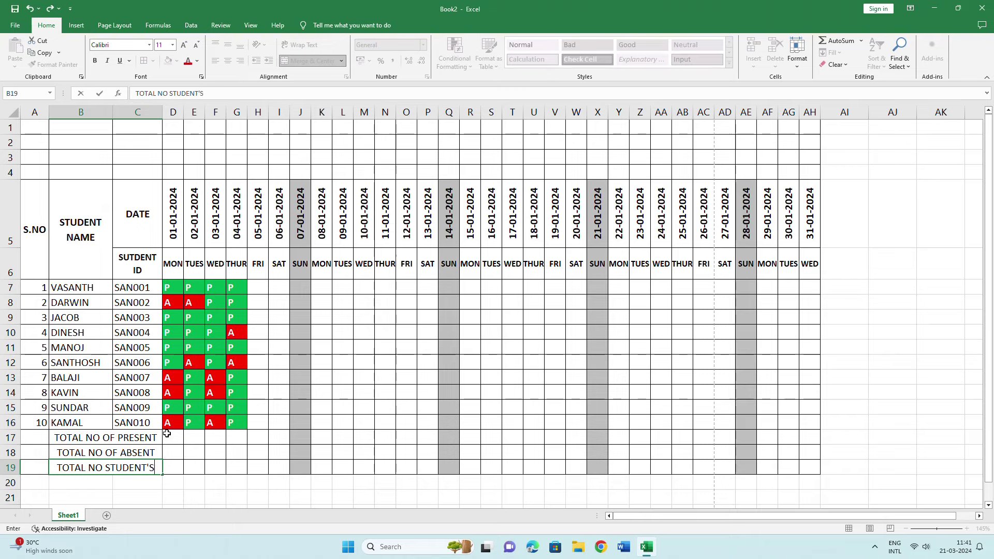
{"action": "key", "text": "Return"}
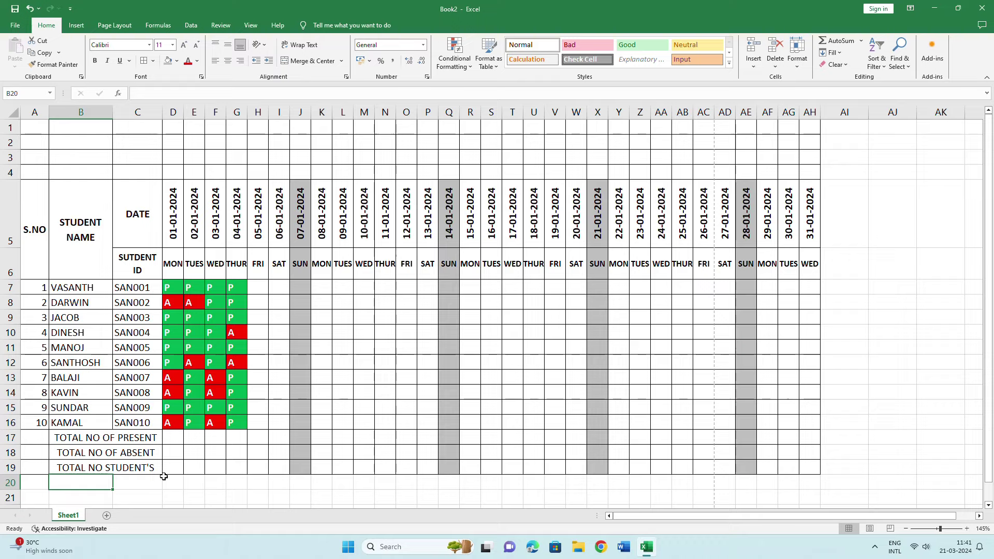
{"action": "left_click", "coordinate": [170, 440]}
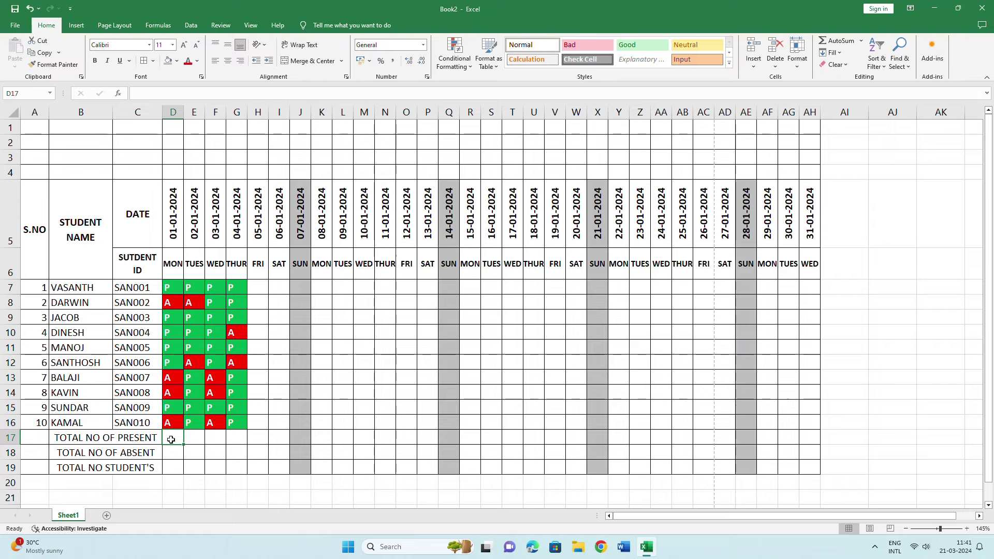
Enter =COUNTIF(D7:D16,"P") in D17, giving 6 present on 01-01-2024
{"action": "type", "text": "=C"}
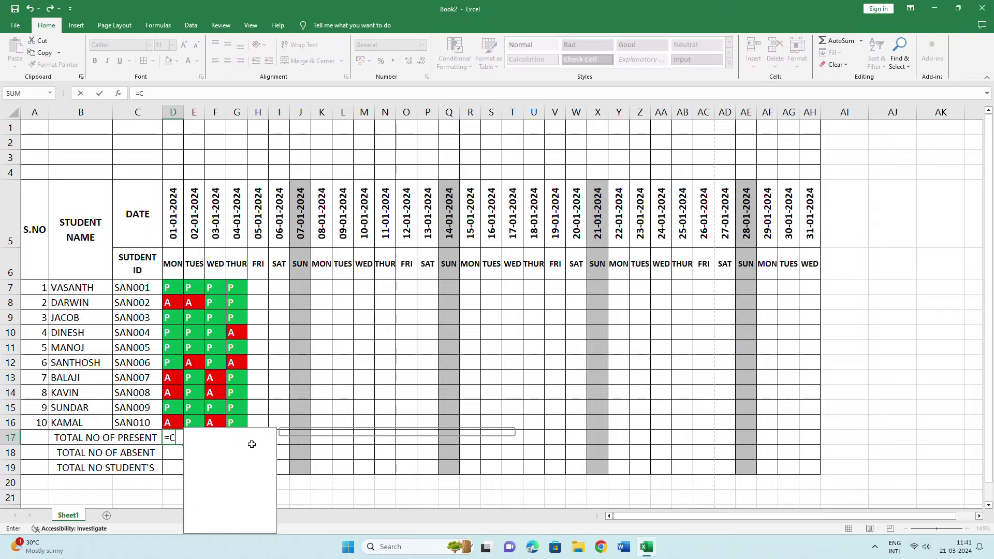
{"action": "type", "text": "OUNTIF"}
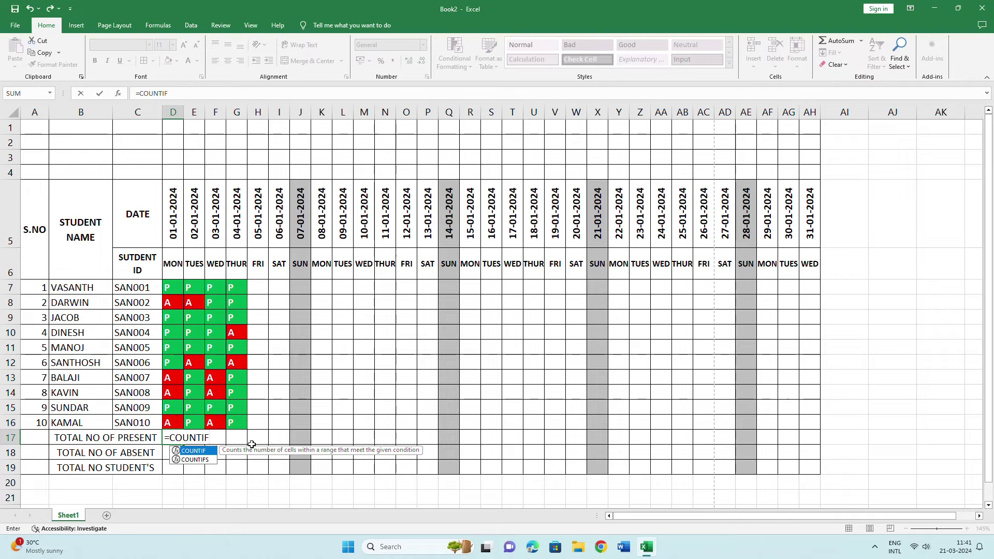
{"action": "type", "text": "("}
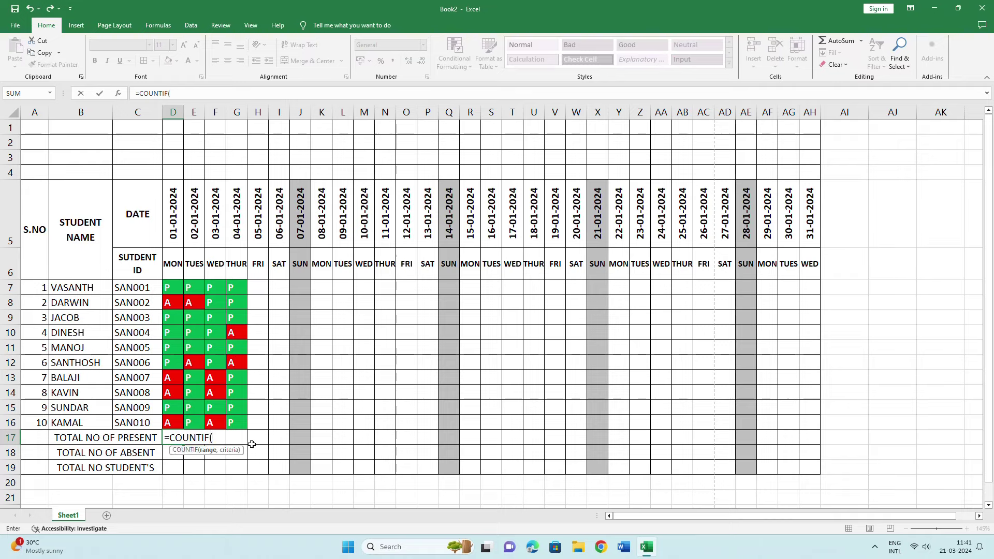
{"action": "left_click_drag", "start_coordinate": [175, 288], "coordinate": [173, 424]}
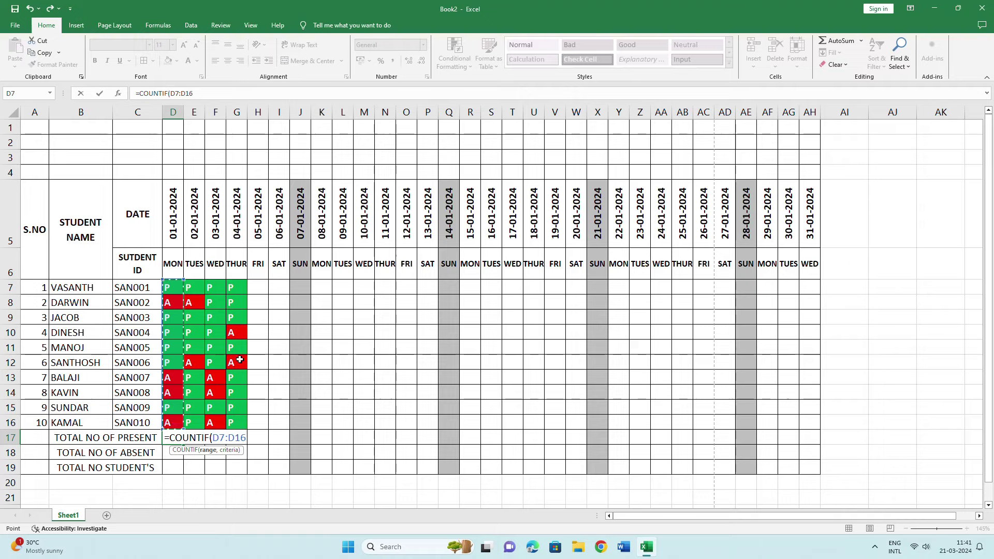
{"action": "type", "text": ","}
{"action": "type", "text": "\"P"}
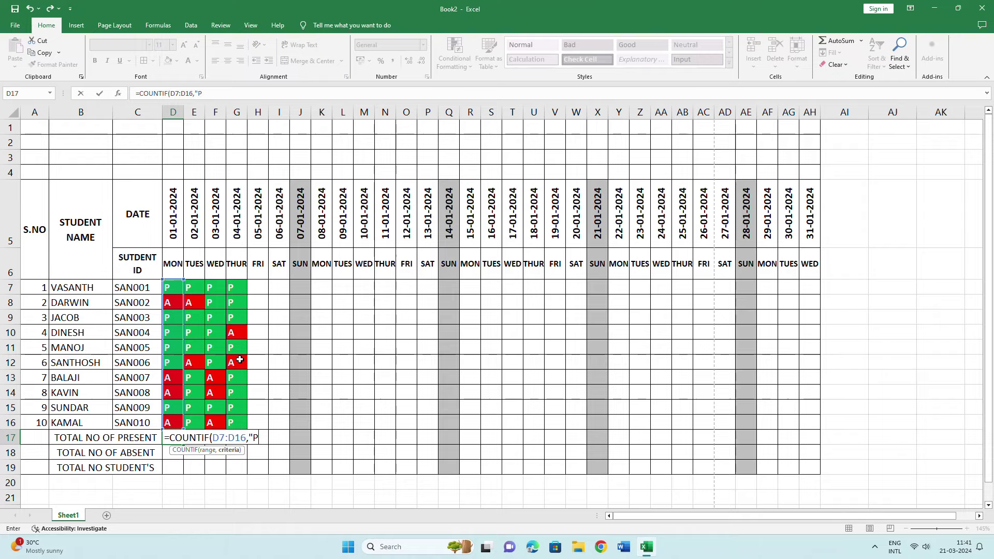
{"action": "type", "text": "\")"}
{"action": "key", "text": "Return"}
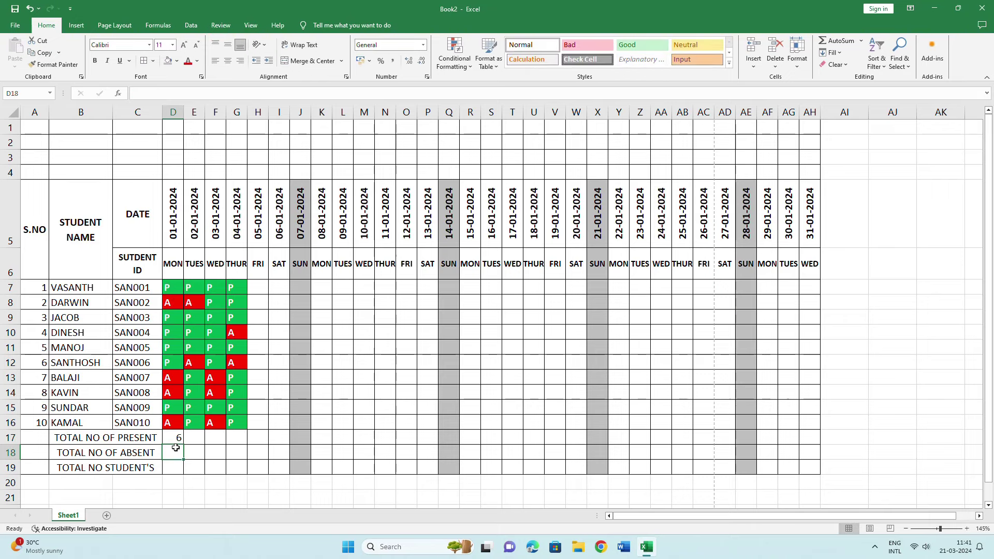
Enter =COUNTIF(D7:D16,"A") in D18 to count 4 absent
{"action": "type", "text": "="}
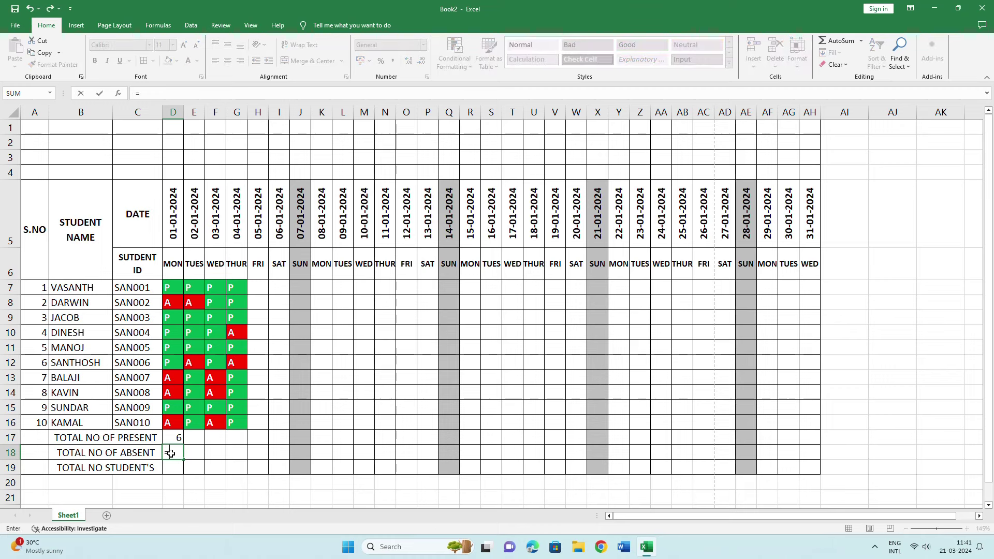
{"action": "type", "text": "CO"}
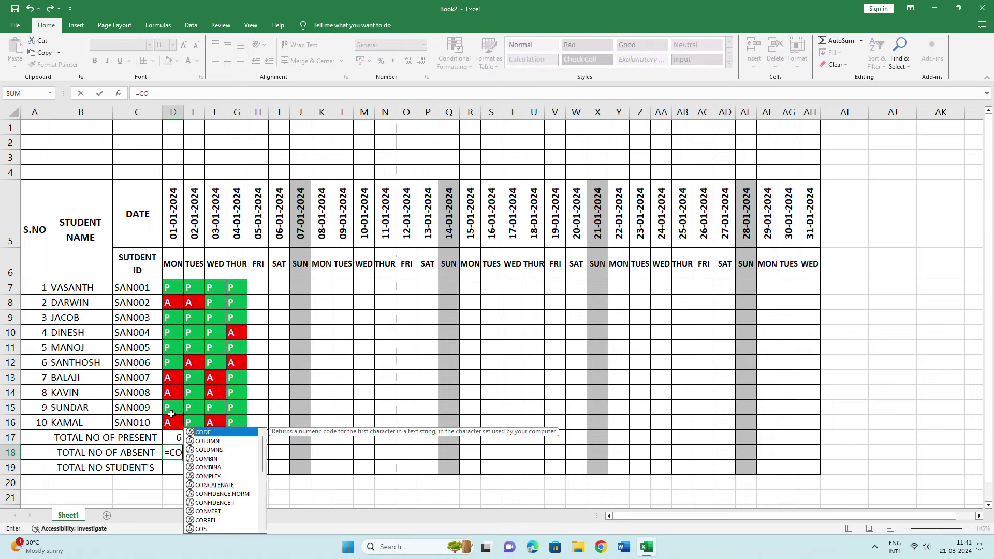
{"action": "type", "text": "UNTIF"}
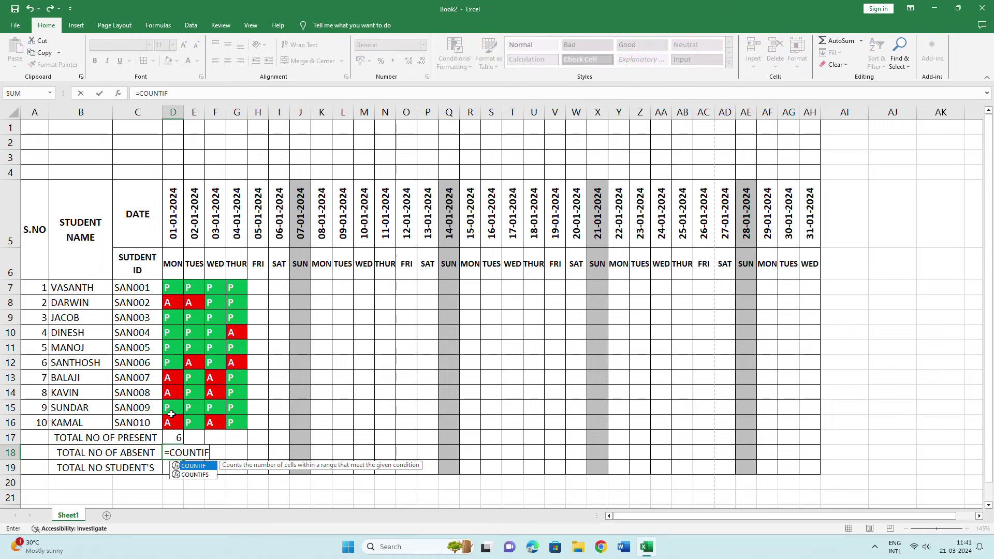
{"action": "type", "text": "("}
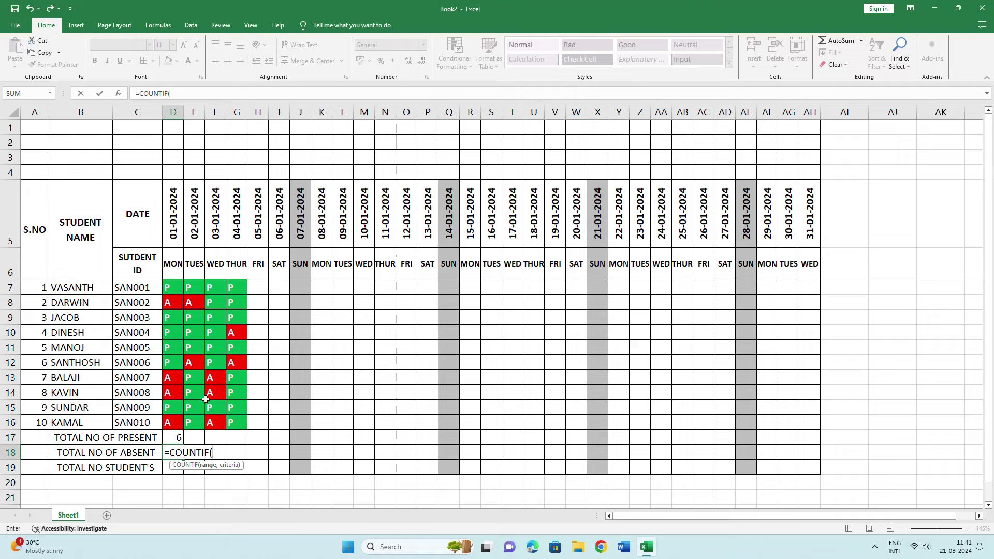
{"action": "left_click_drag", "start_coordinate": [169, 288], "coordinate": [166, 421]}
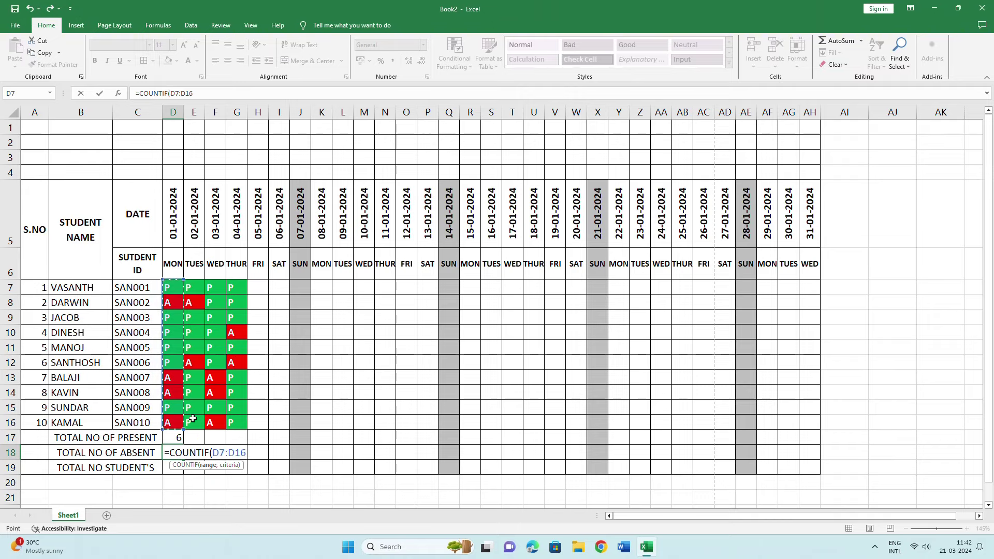
{"action": "type", "text": ","}
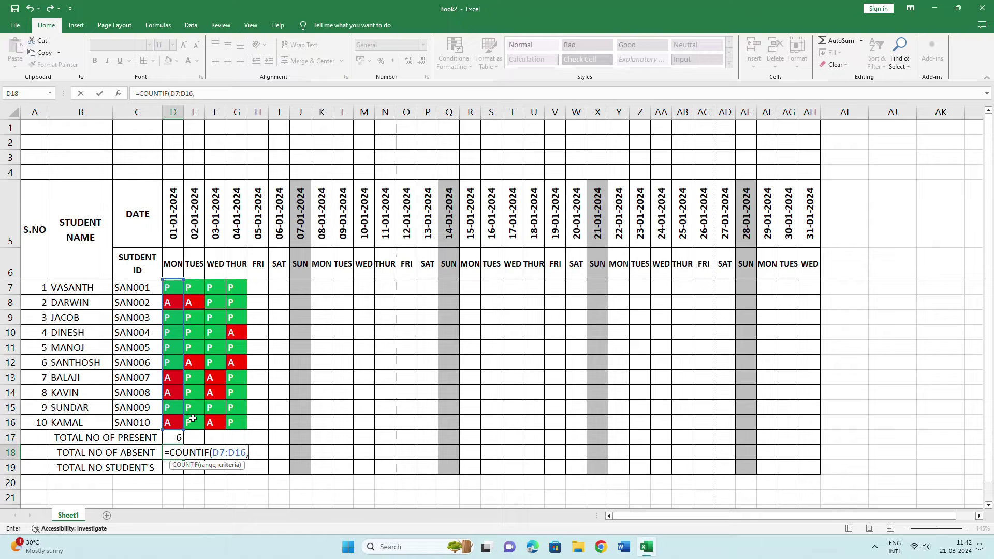
{"action": "type", "text": "\""}
{"action": "type", "text": "A\"\""}
{"action": "key", "text": "BackSpace"}
{"action": "key", "text": "Return"}
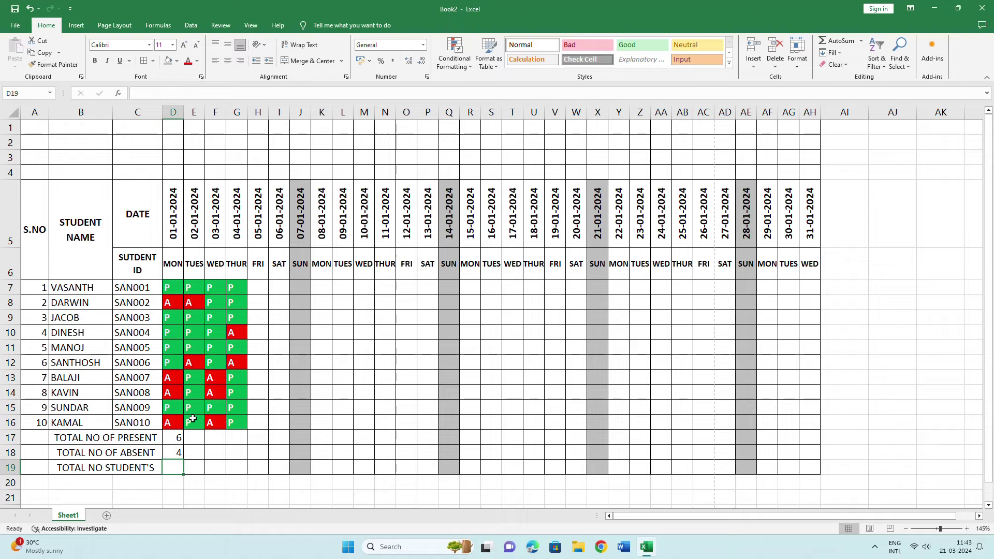
Total D18 plus D17 in D19, showing 10 students
{"action": "type", "text": "="}
{"action": "key", "text": "Up"}
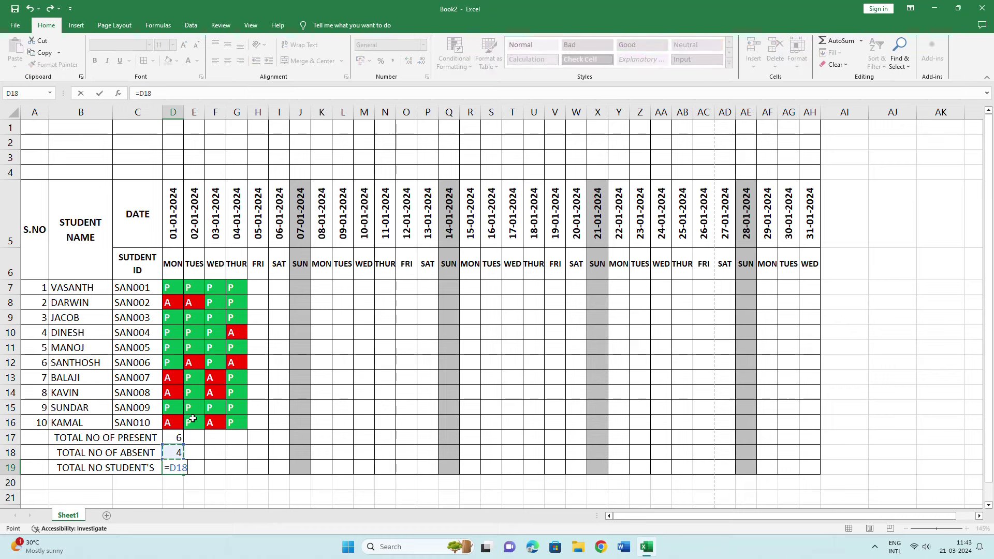
{"action": "type", "text": "+"}
{"action": "key", "text": "Up"}
{"action": "key", "text": "Up"}
{"action": "key", "text": "Return"}
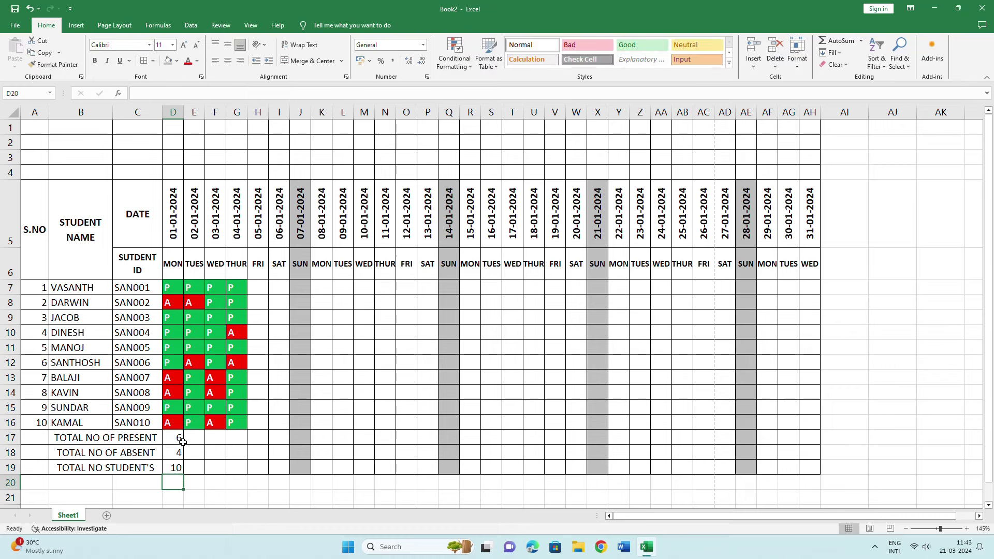
Fill the present, absent and total formulas in D17:D19 right through 06-01-2024
{"action": "left_click", "coordinate": [176, 438]}
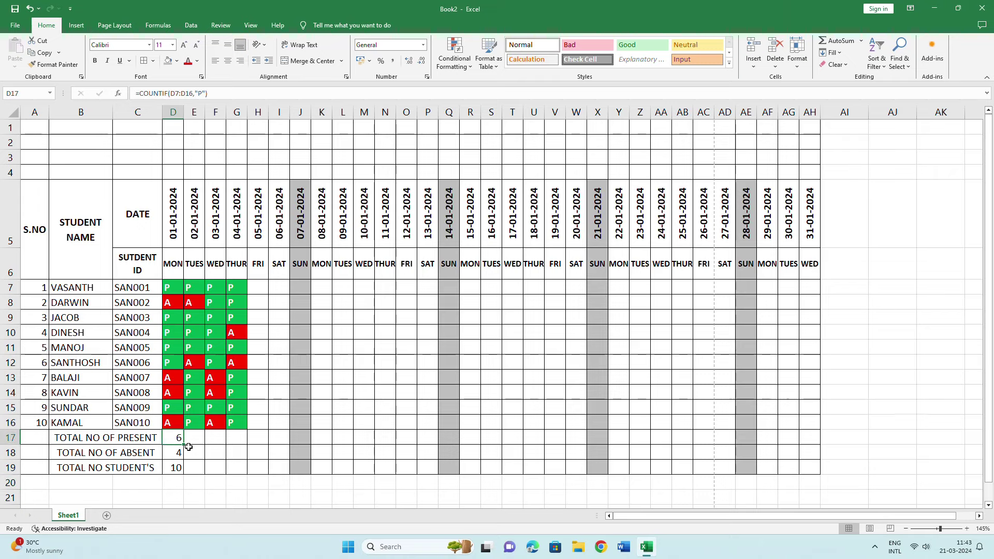
{"action": "left_click_drag", "start_coordinate": [183, 445], "coordinate": [292, 448]}
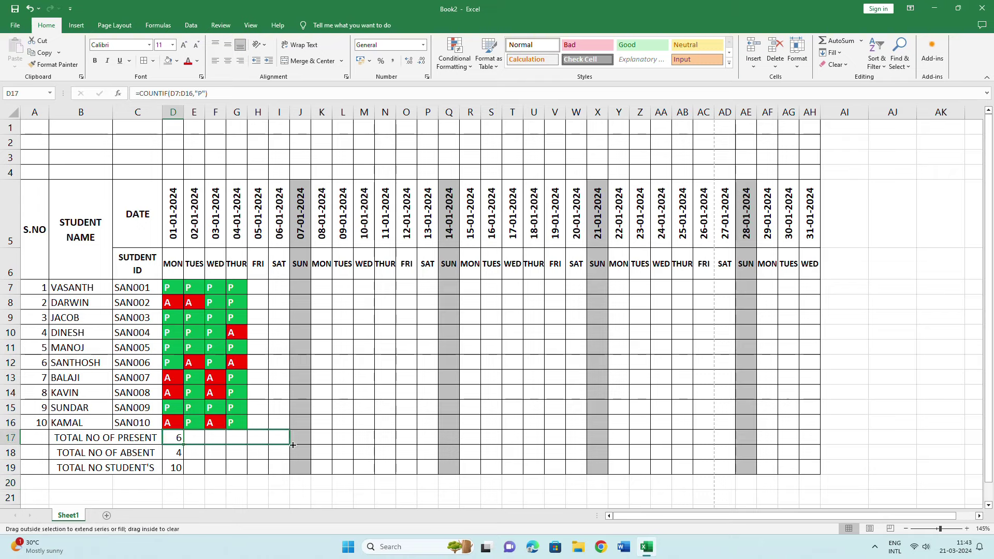
{"action": "left_click", "coordinate": [178, 454]}
{"action": "left_click_drag", "start_coordinate": [184, 460], "coordinate": [284, 458]}
{"action": "left_click", "coordinate": [180, 469]}
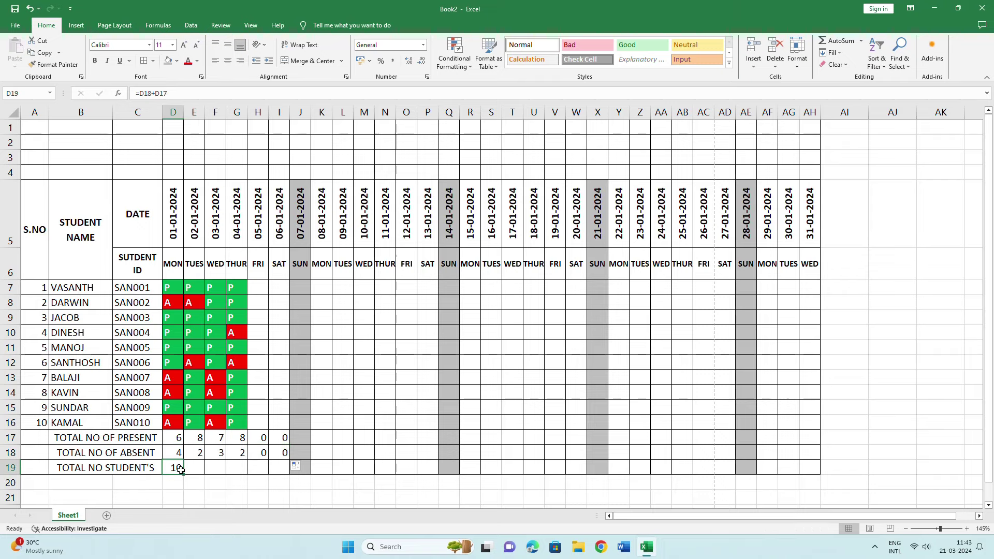
{"action": "left_click_drag", "start_coordinate": [184, 476], "coordinate": [288, 471]}
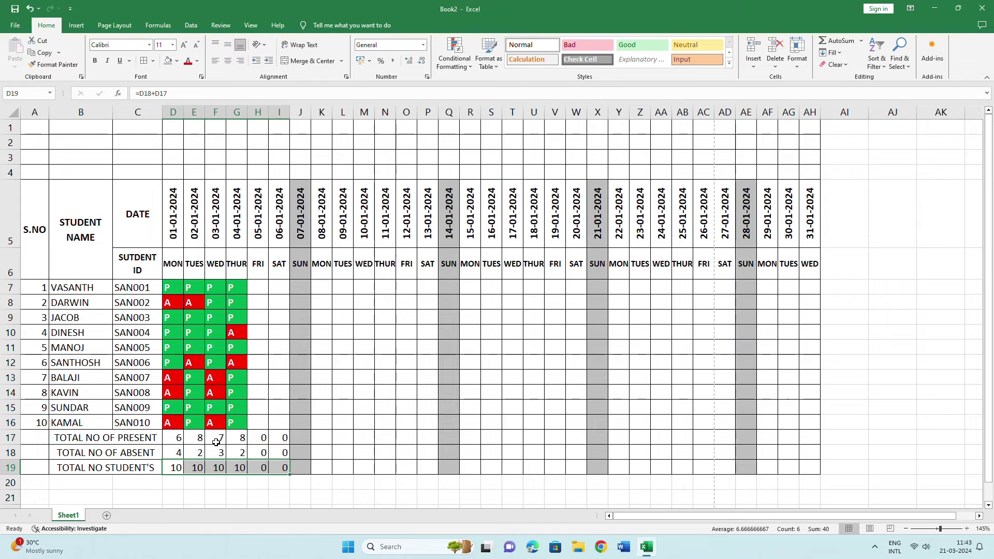
{"action": "key", "text": "ctrl+z"}
{"action": "key", "text": "ctrl+z"}
{"action": "left_click", "coordinate": [175, 452]}
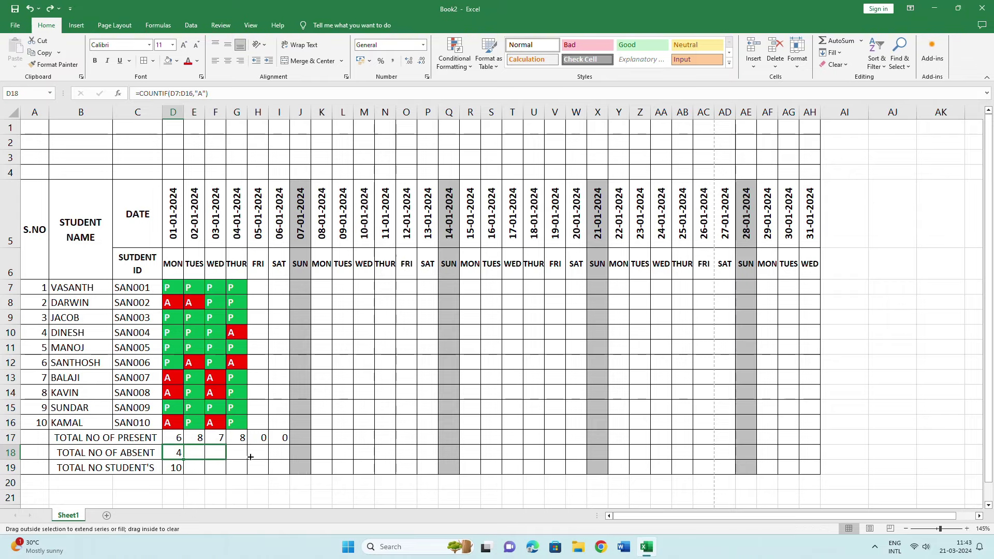
{"action": "left_click_drag", "start_coordinate": [185, 460], "coordinate": [284, 456]}
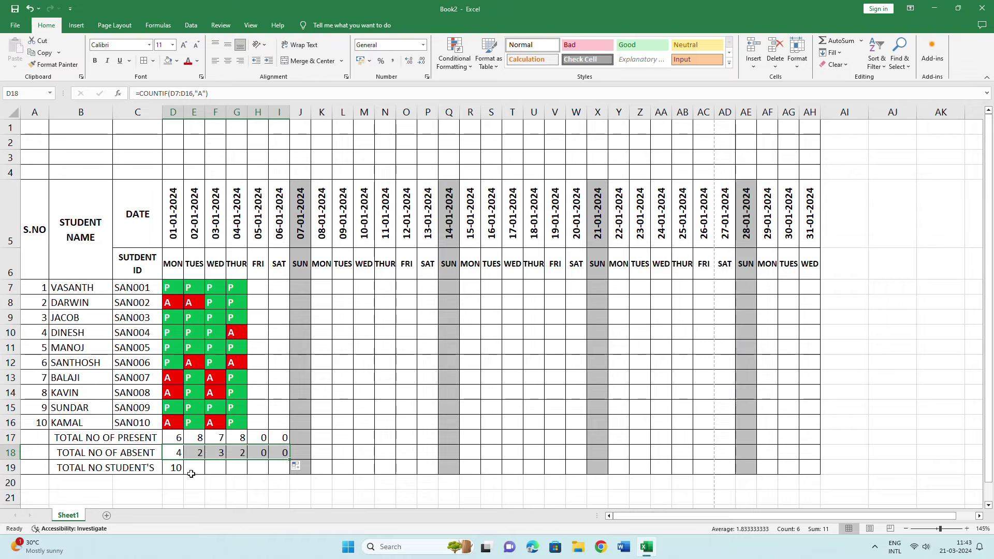
{"action": "left_click", "coordinate": [176, 469]}
{"action": "left_click_drag", "start_coordinate": [184, 475], "coordinate": [285, 474]}
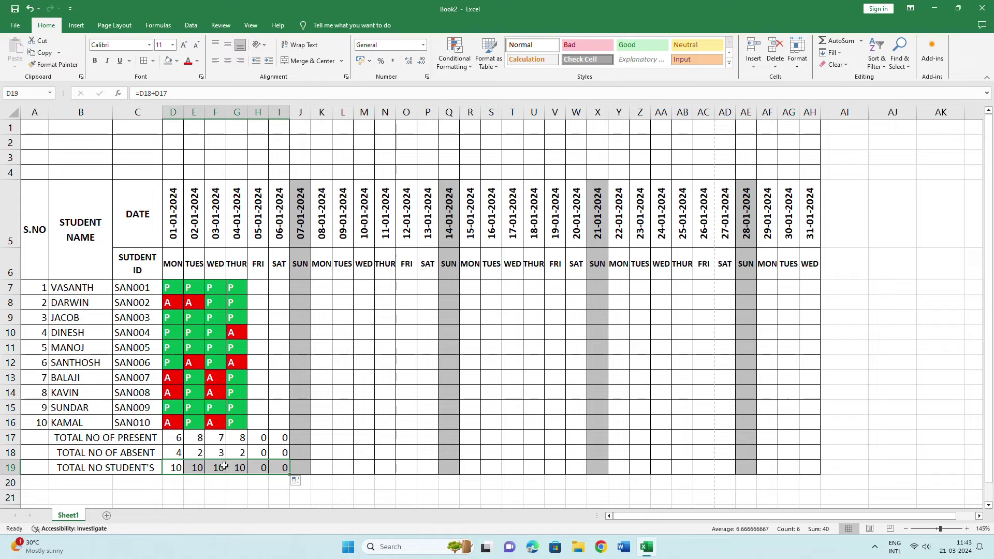
{"action": "left_click", "coordinate": [260, 287]}
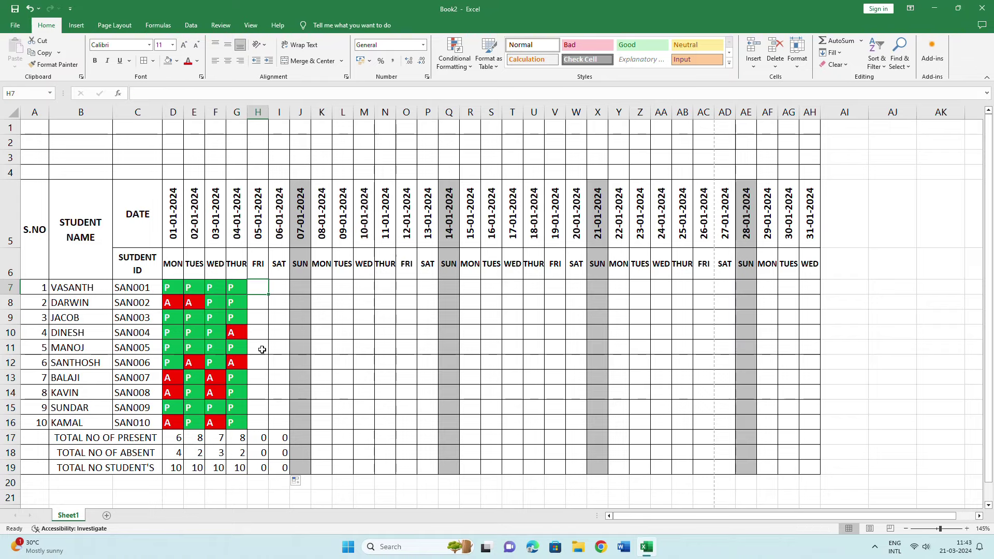
Enter the 05-01-2024 marks P, P, P, A, A, P, P, A, P down column H
{"action": "type", "text": "P"}
{"action": "key", "text": "Return"}
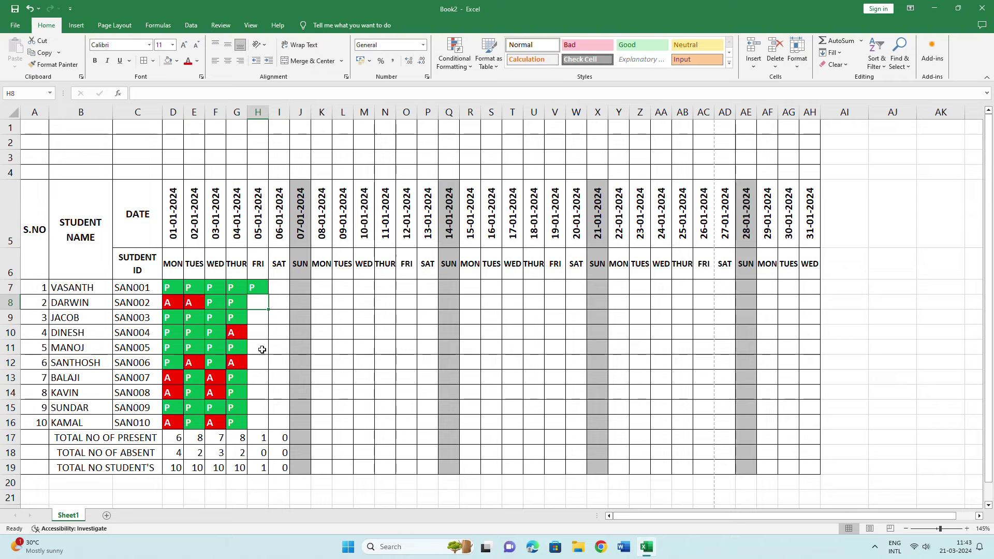
{"action": "type", "text": "P"}
{"action": "key", "text": "Return"}
{"action": "type", "text": "P"}
{"action": "key", "text": "Return"}
{"action": "type", "text": "P"}
{"action": "key", "text": "Return"}
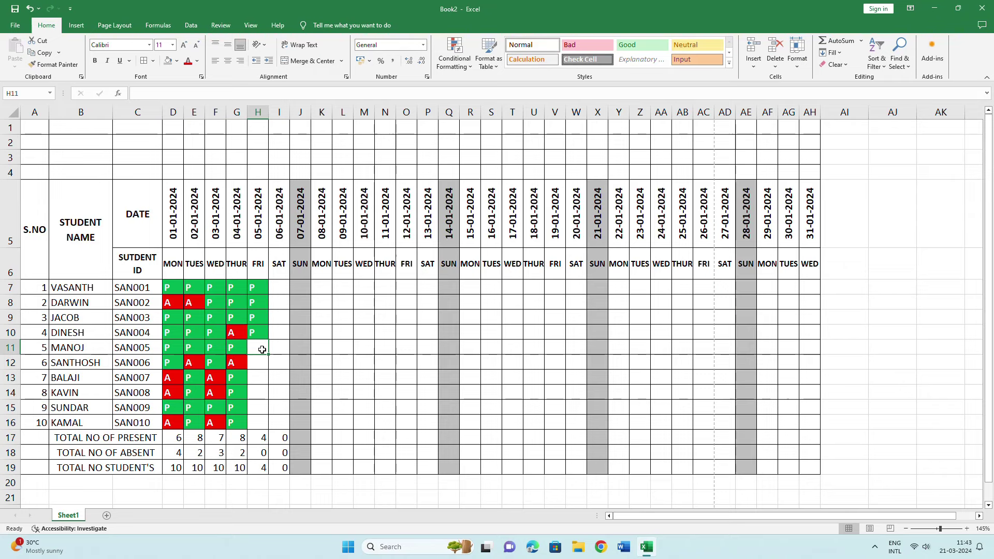
{"action": "type", "text": "A"}
{"action": "key", "text": "Return"}
{"action": "type", "text": "A"}
{"action": "key", "text": "Return"}
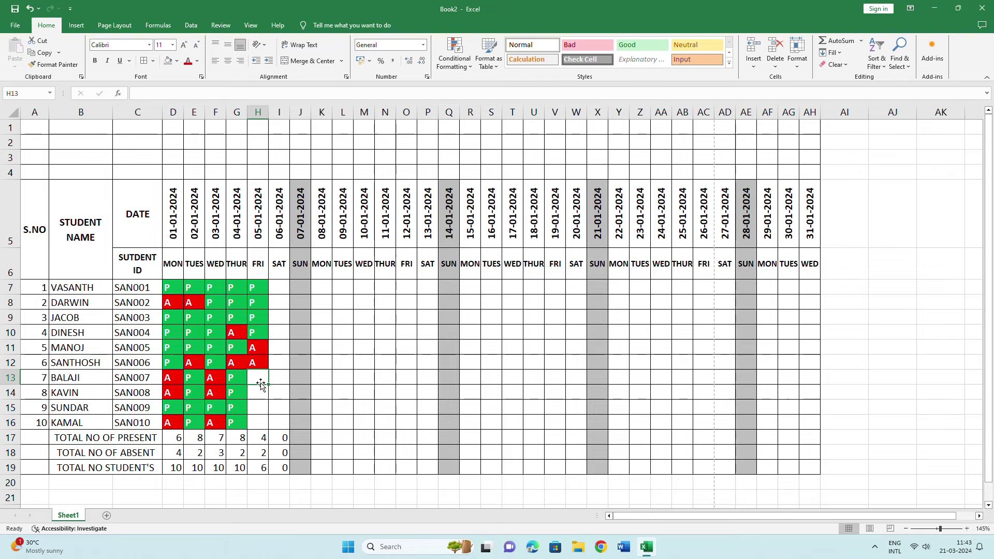
{"action": "type", "text": "P"}
{"action": "key", "text": "Return"}
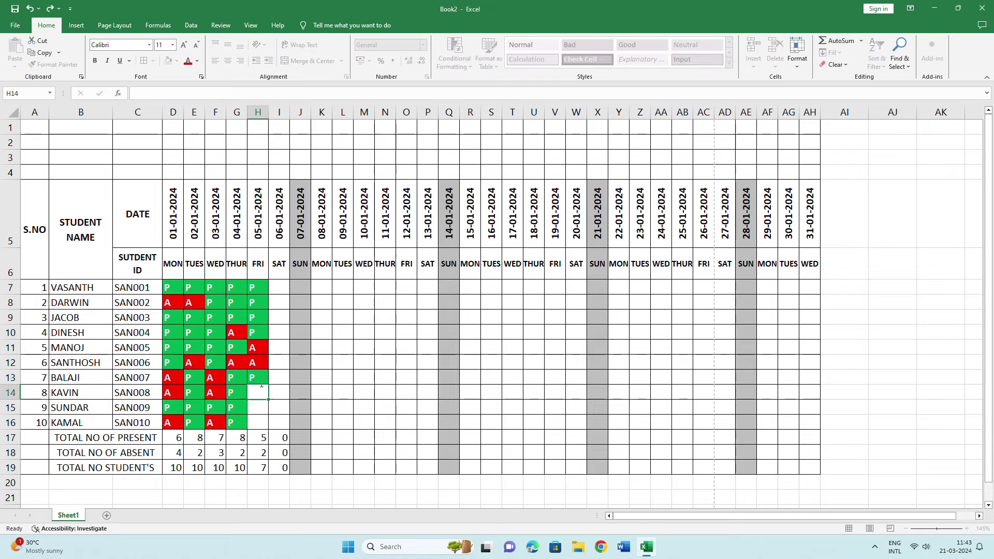
{"action": "type", "text": "P"}
{"action": "key", "text": "Return"}
{"action": "type", "text": "A"}
{"action": "key", "text": "Return"}
{"action": "type", "text": "P"}
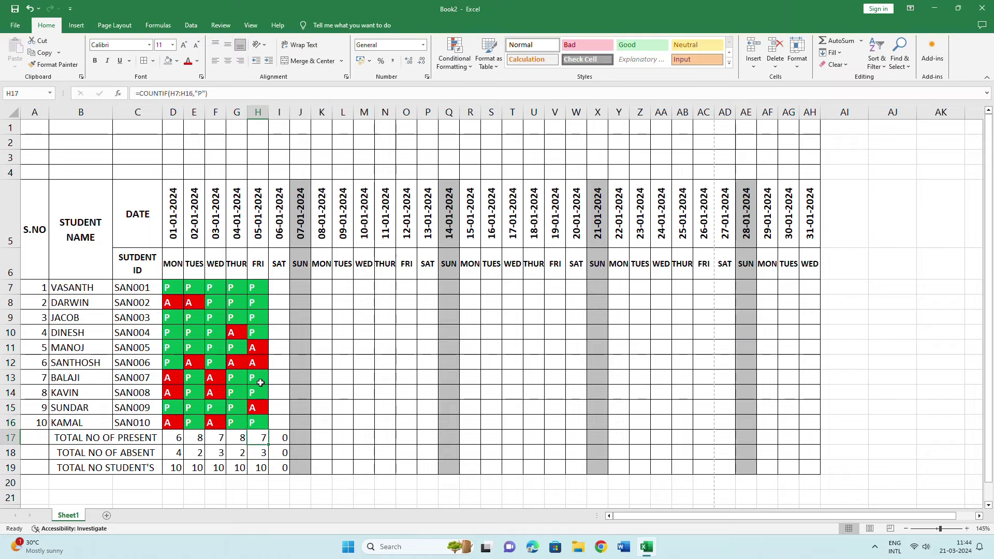
{"action": "key", "text": "Tab"}
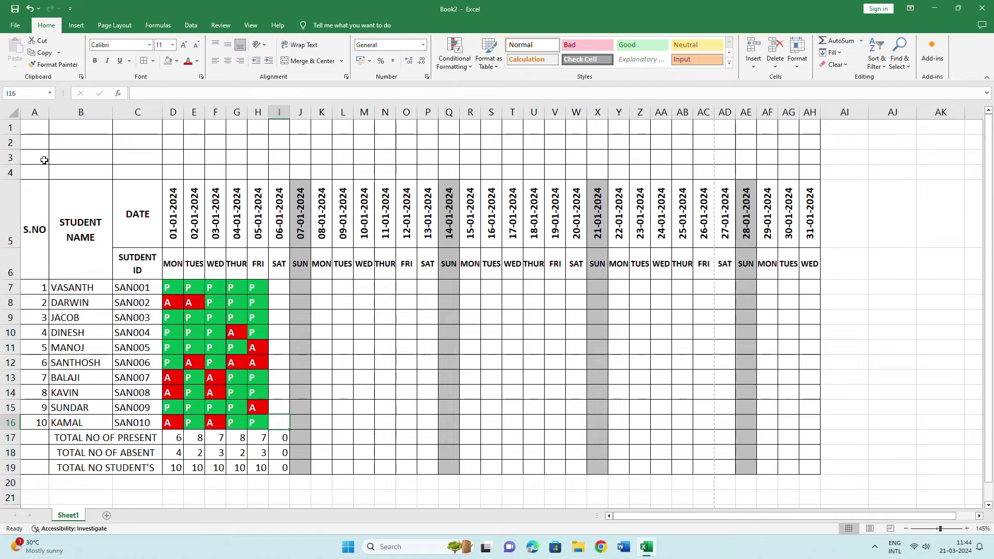
Merge A3:B3 and A4:B4 and label them SCHOOL and CLASS TEACHER
{"action": "left_click_drag", "start_coordinate": [38, 155], "coordinate": [108, 155]}
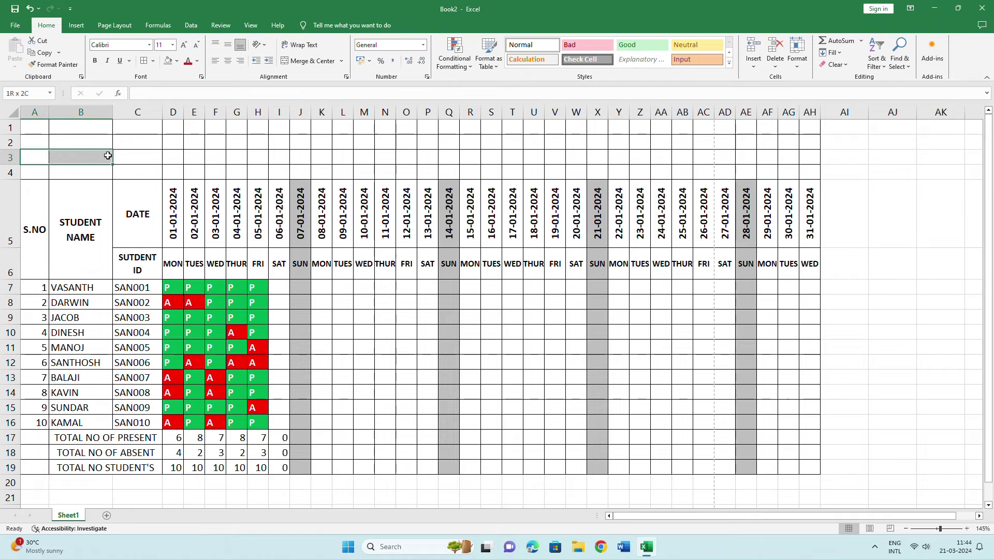
{"action": "left_click", "coordinate": [310, 60]}
{"action": "left_click_drag", "start_coordinate": [34, 173], "coordinate": [77, 166]}
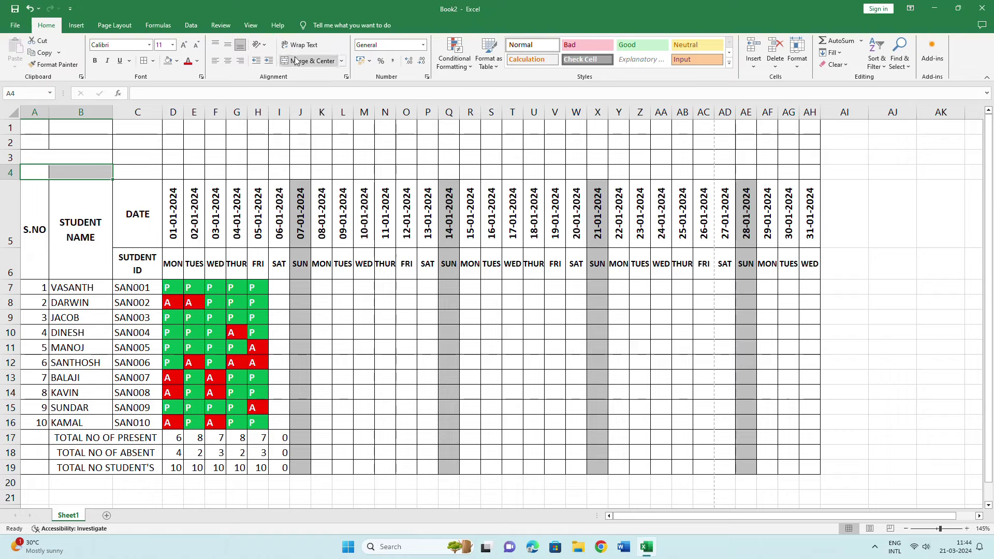
{"action": "left_click", "coordinate": [83, 155]}
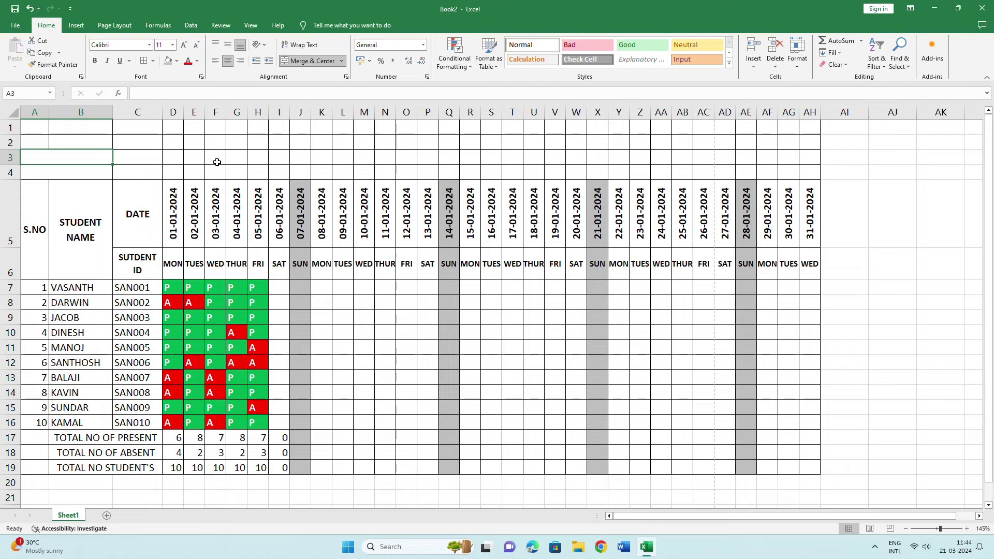
{"action": "type", "text": "SCHOO"}
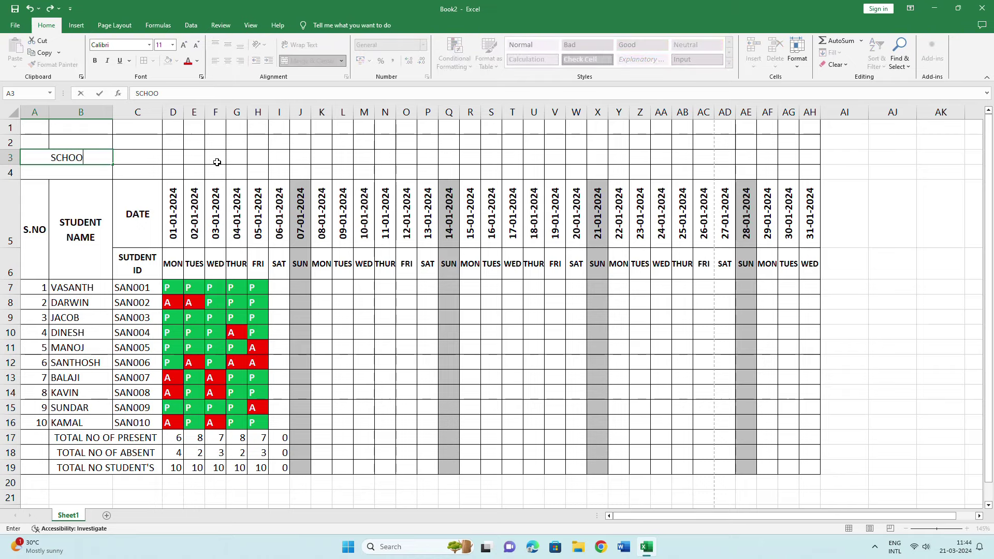
{"action": "type", "text": "L"}
{"action": "key", "text": "Return"}
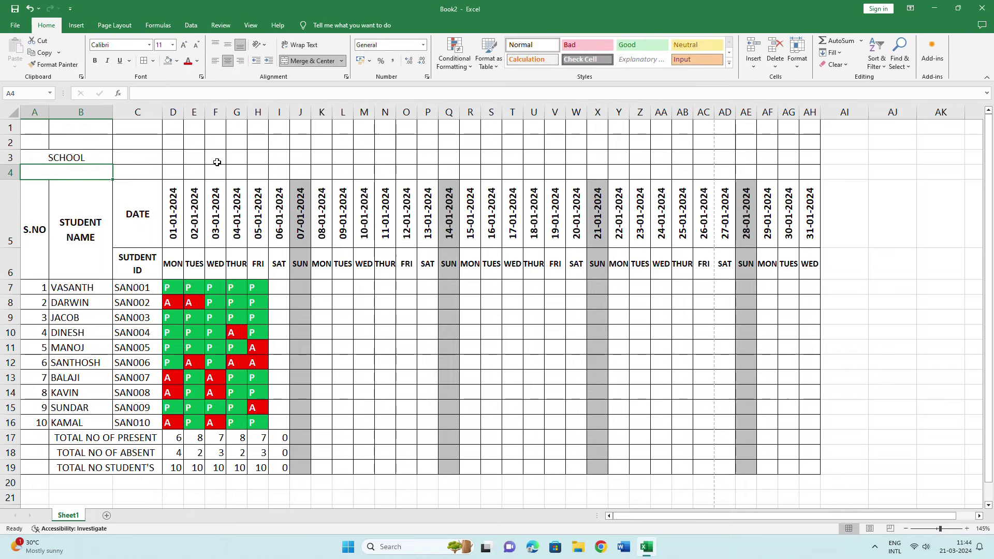
{"action": "type", "text": "CLA"}
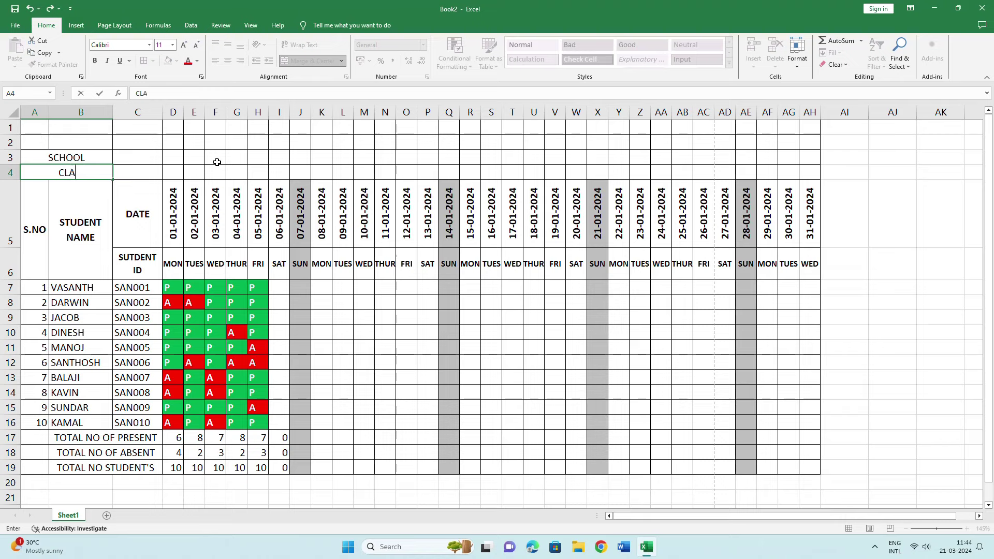
{"action": "type", "text": "SS TEA"}
{"action": "type", "text": "CHER"}
{"action": "key", "text": "Tab"}
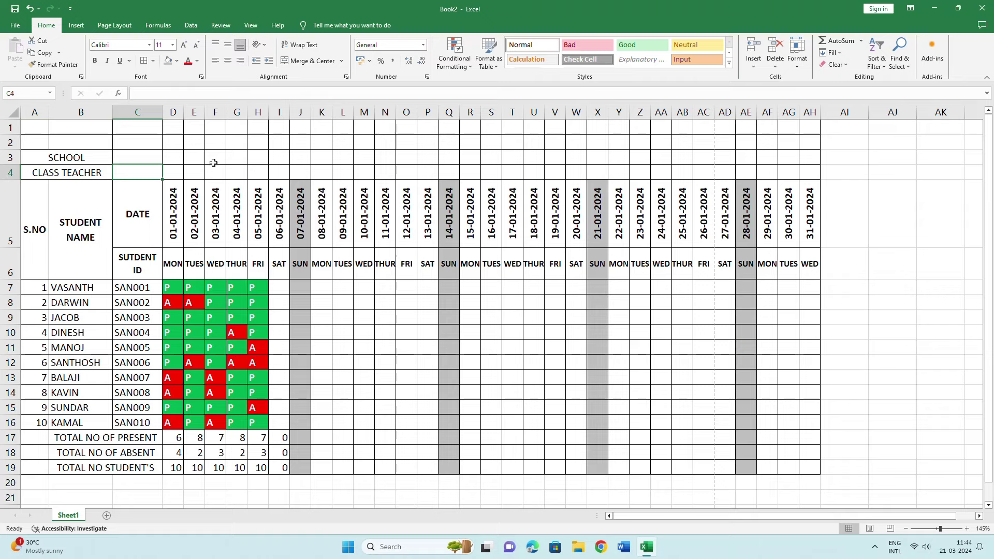
Merge C3:J3 and copy that merge onto C4:J4 with Format Painter
{"action": "left_click_drag", "start_coordinate": [145, 158], "coordinate": [305, 157]}
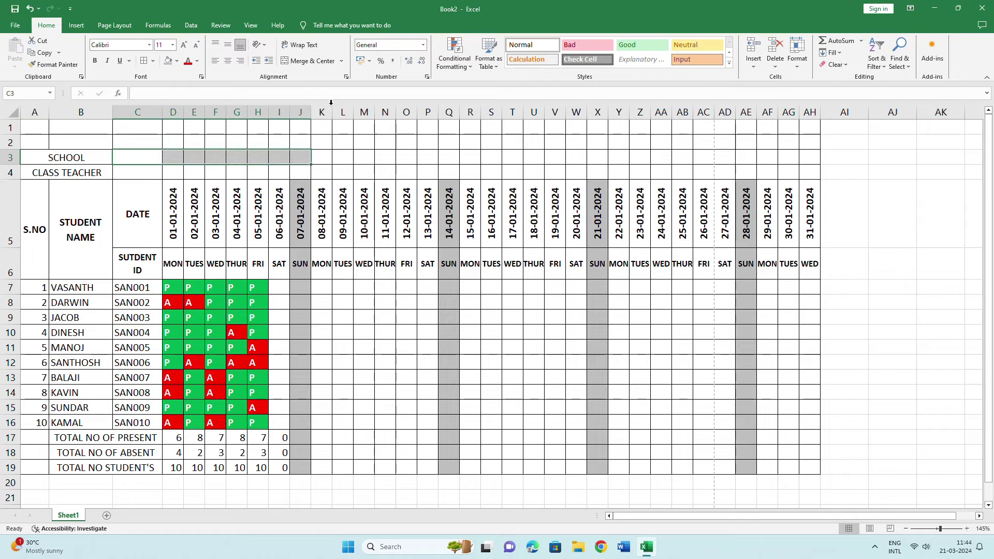
{"action": "left_click", "coordinate": [309, 61]}
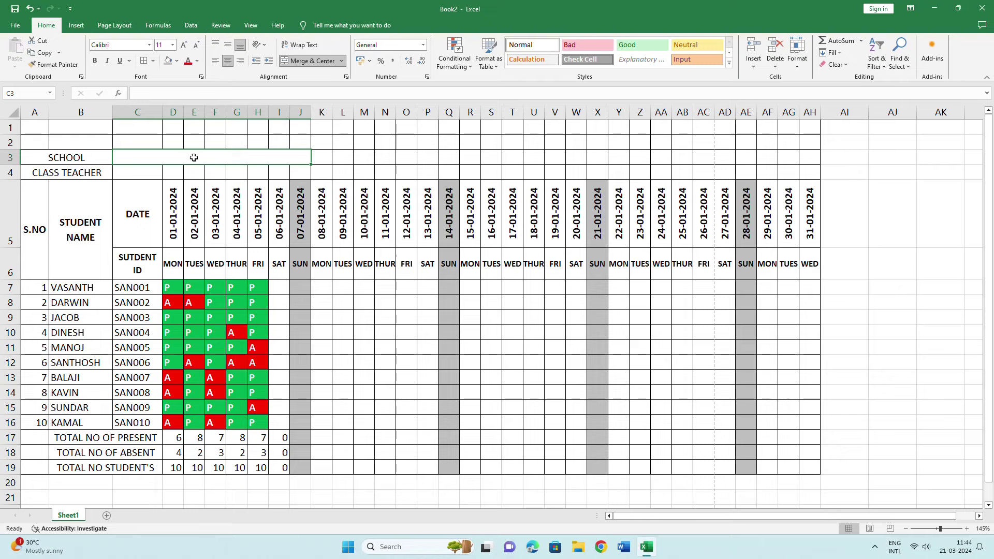
{"action": "left_click", "coordinate": [54, 64]}
{"action": "left_click_drag", "start_coordinate": [137, 168], "coordinate": [298, 168]}
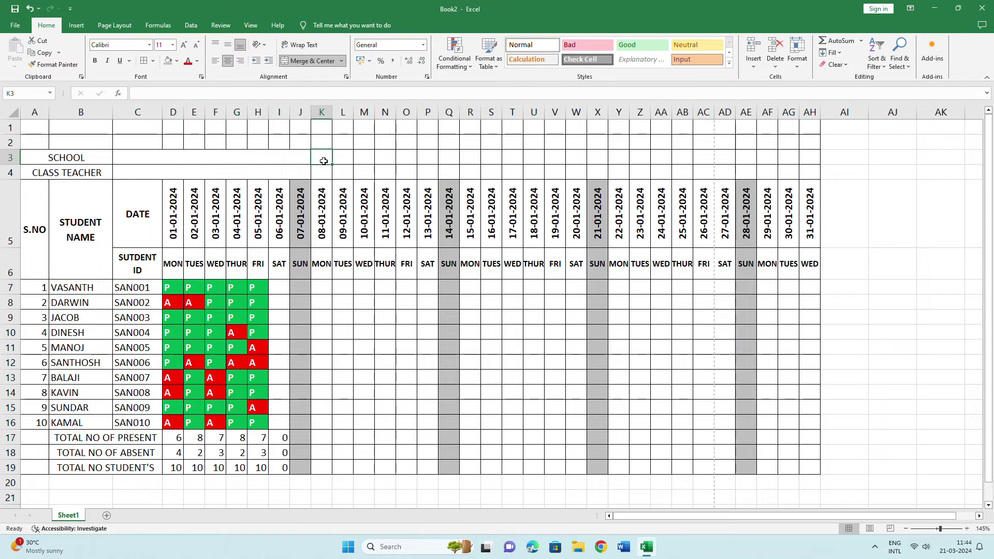
Merge K3:Q3 and K4:Q4 and label them CLASS and SECTION
{"action": "left_click_drag", "start_coordinate": [323, 161], "coordinate": [442, 161]}
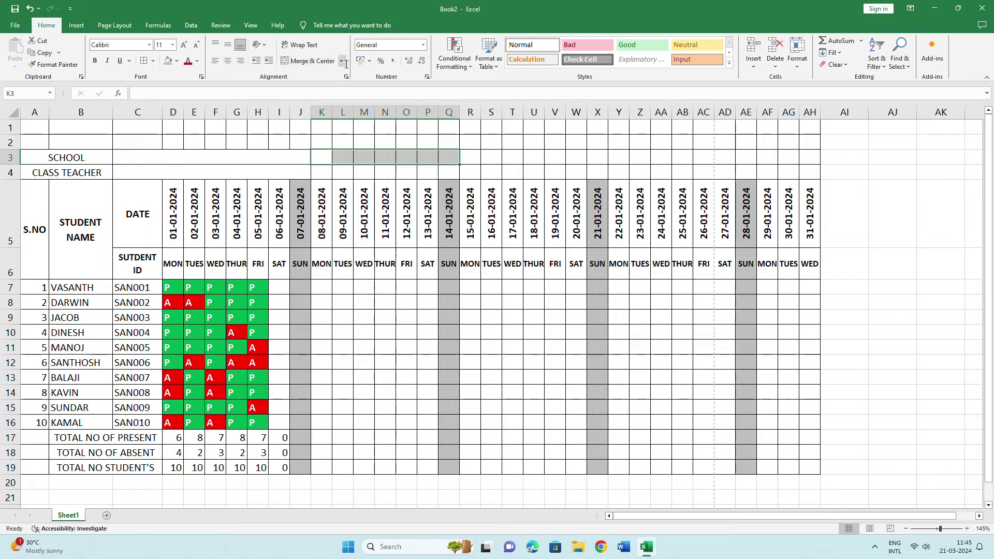
{"action": "left_click", "coordinate": [310, 60]}
{"action": "left_click_drag", "start_coordinate": [315, 173], "coordinate": [445, 171]}
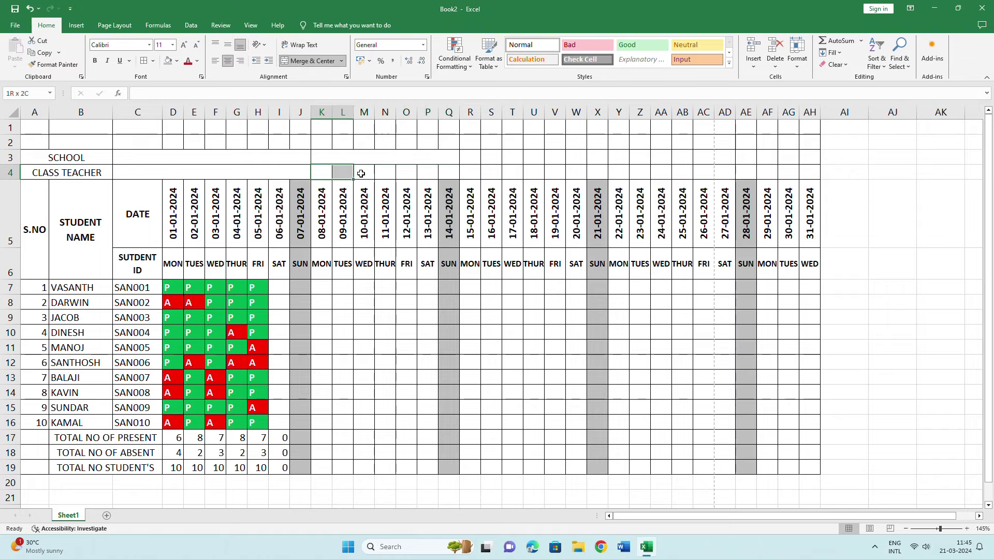
{"action": "left_click", "coordinate": [295, 61]}
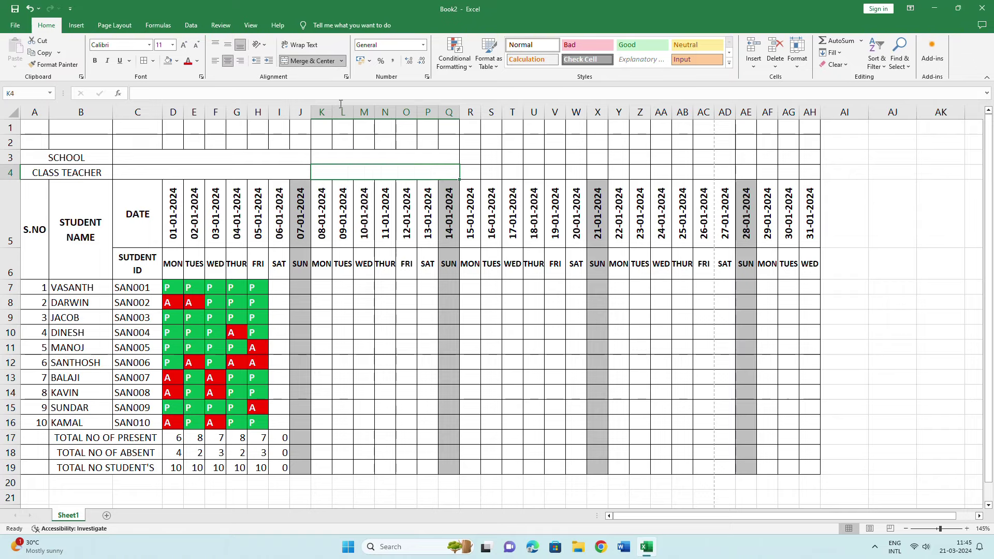
{"action": "left_click", "coordinate": [350, 160]}
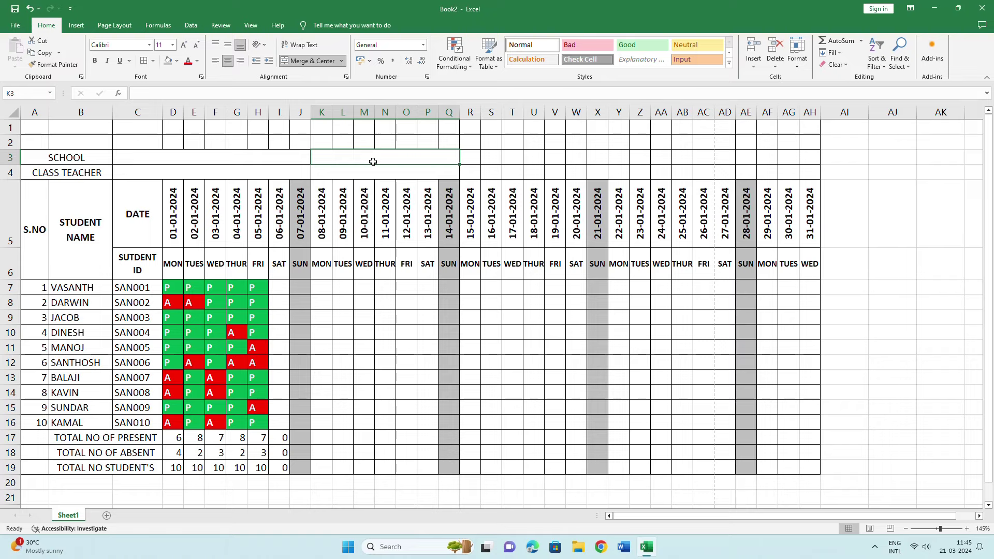
{"action": "type", "text": "CLASS"}
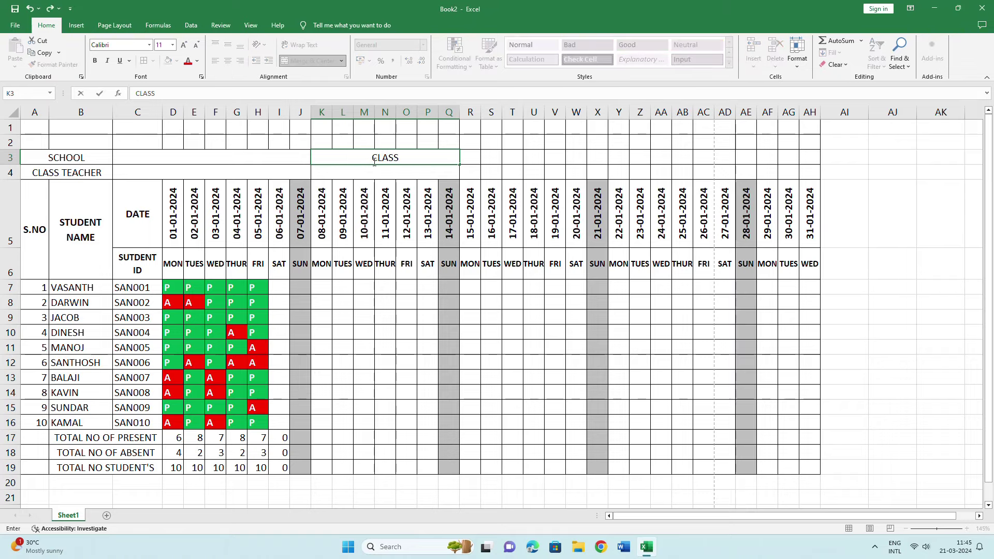
{"action": "key", "text": "Return"}
{"action": "type", "text": "SE"}
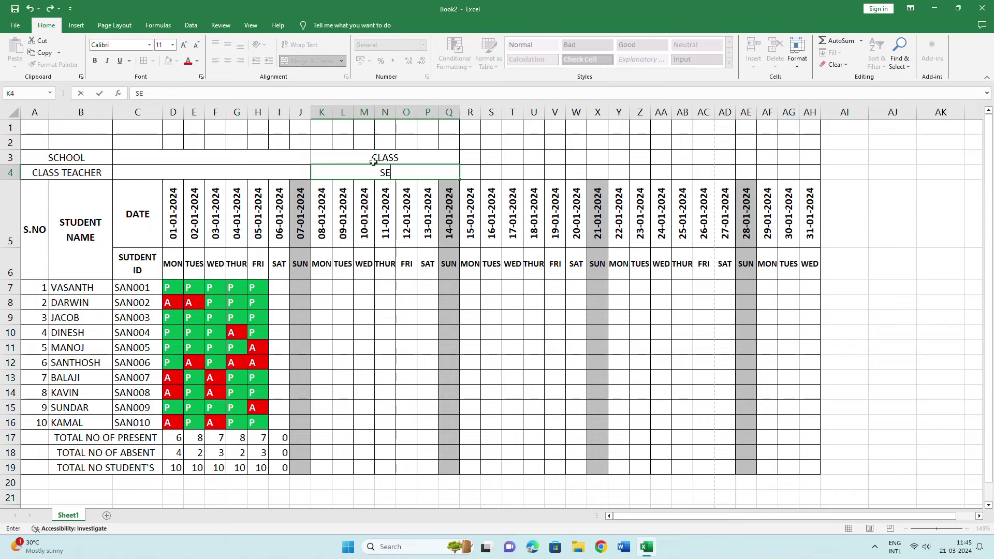
{"action": "type", "text": "CTION"}
{"action": "key", "text": "Tab"}
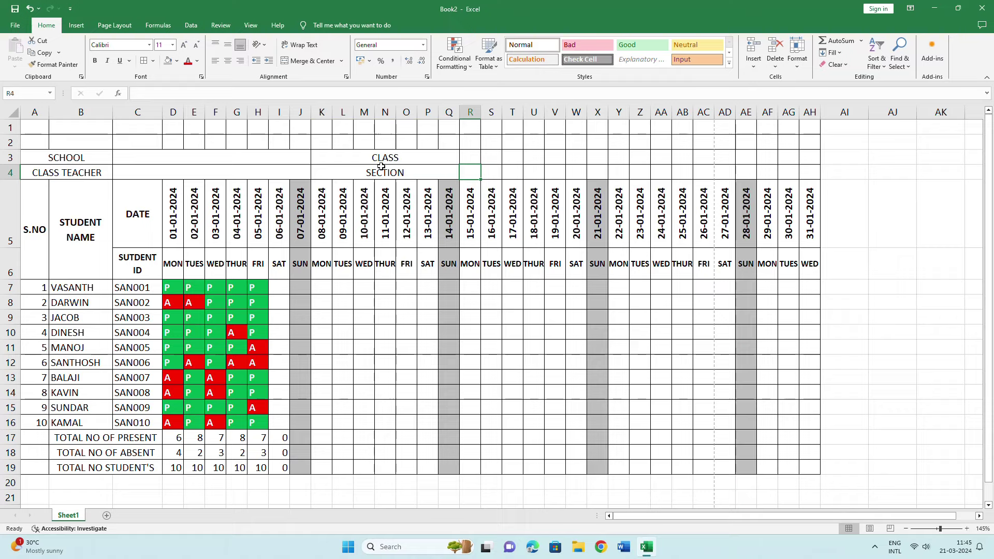
Merge R3:X3 and R4:X4 into wide blank boxes beside CLASS and SECTION
{"action": "left_click_drag", "start_coordinate": [471, 156], "coordinate": [597, 157]}
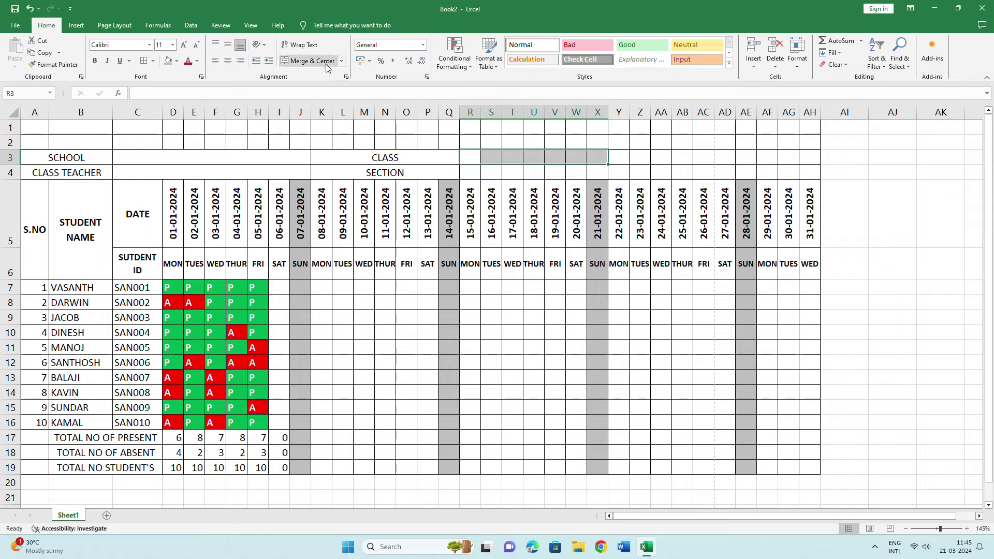
{"action": "left_click", "coordinate": [310, 61]}
{"action": "left_click_drag", "start_coordinate": [484, 170], "coordinate": [595, 170]}
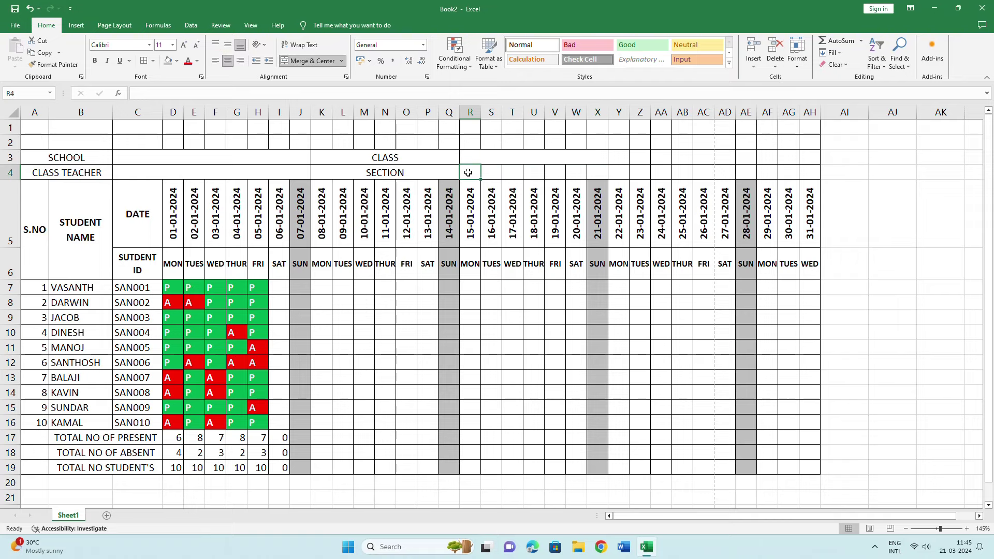
{"action": "left_click", "coordinate": [312, 61]}
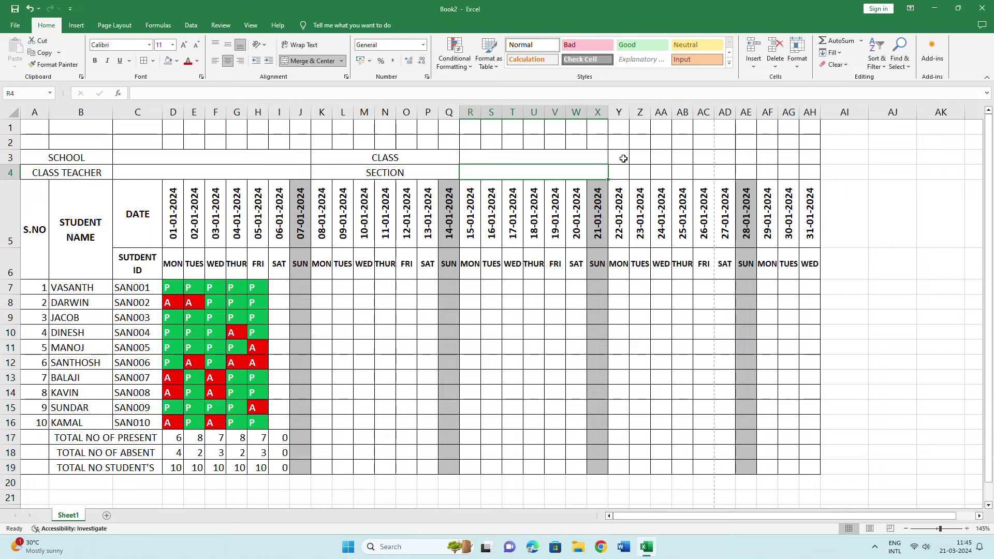
Merge Y3:AB3 and Y4:AB4 and label them BOYS and GIRLS
{"action": "left_click_drag", "start_coordinate": [624, 158], "coordinate": [680, 156]}
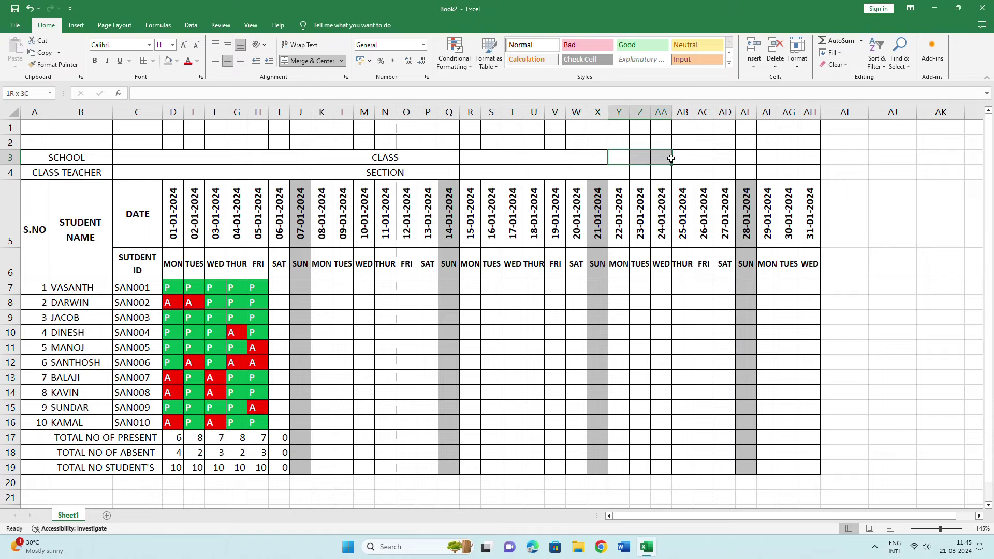
{"action": "left_click", "coordinate": [319, 62]}
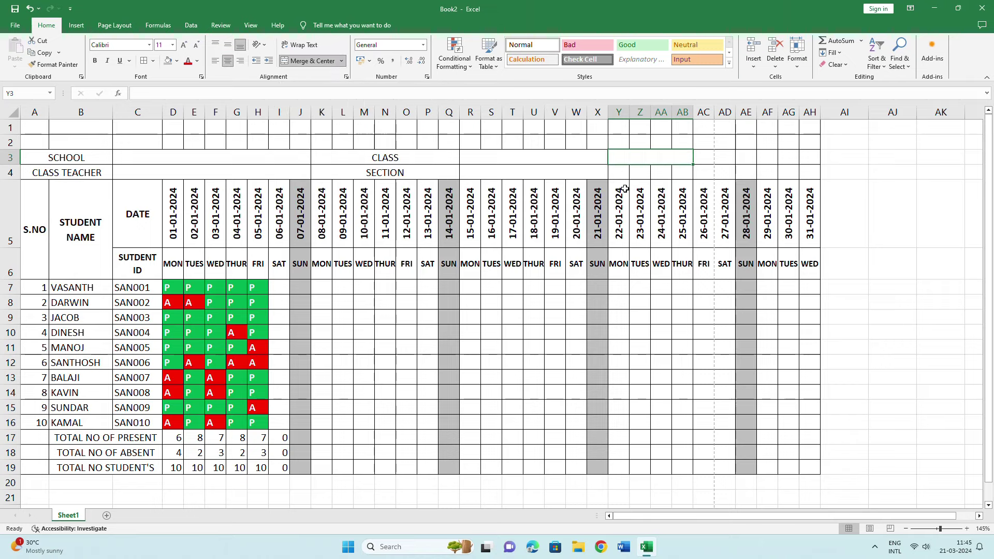
{"action": "left_click_drag", "start_coordinate": [619, 173], "coordinate": [689, 173]}
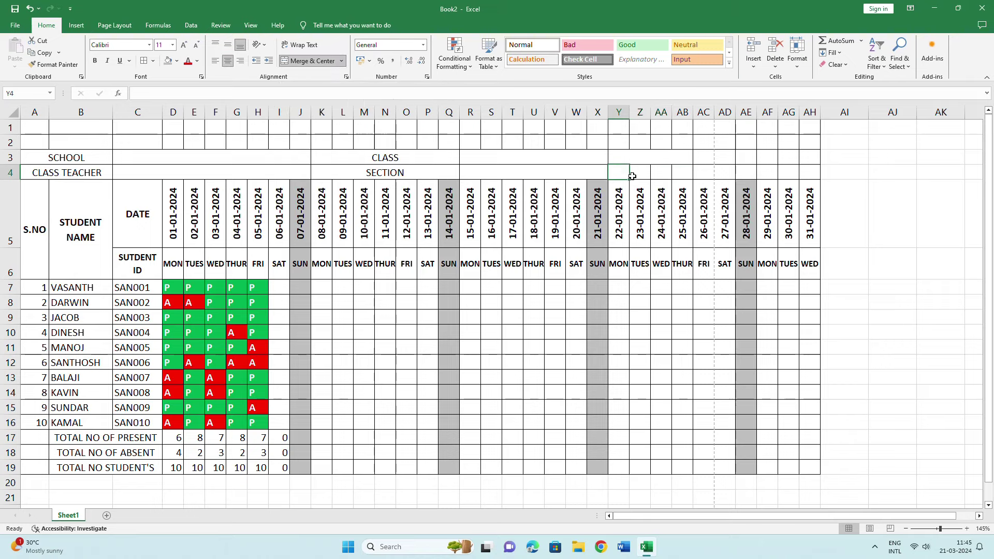
{"action": "left_click", "coordinate": [319, 61]}
{"action": "left_click", "coordinate": [618, 159]}
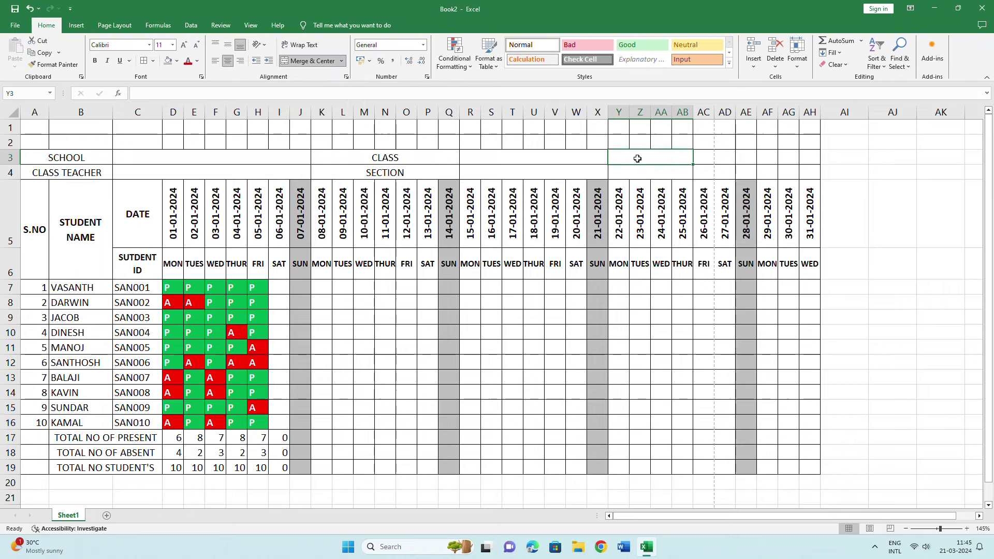
{"action": "type", "text": "BOYS"}
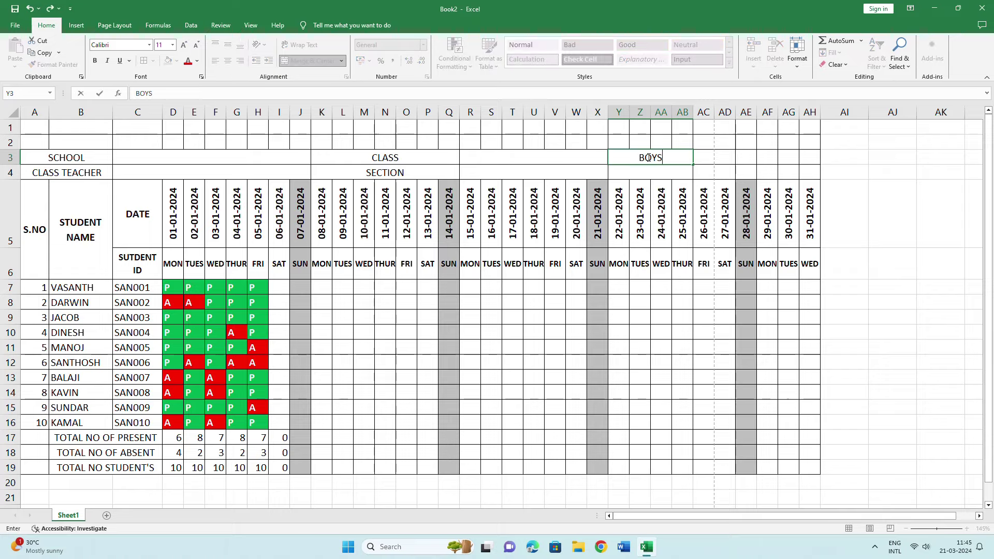
{"action": "key", "text": "Return"}
{"action": "type", "text": "GIRLS"}
{"action": "key", "text": "Return"}
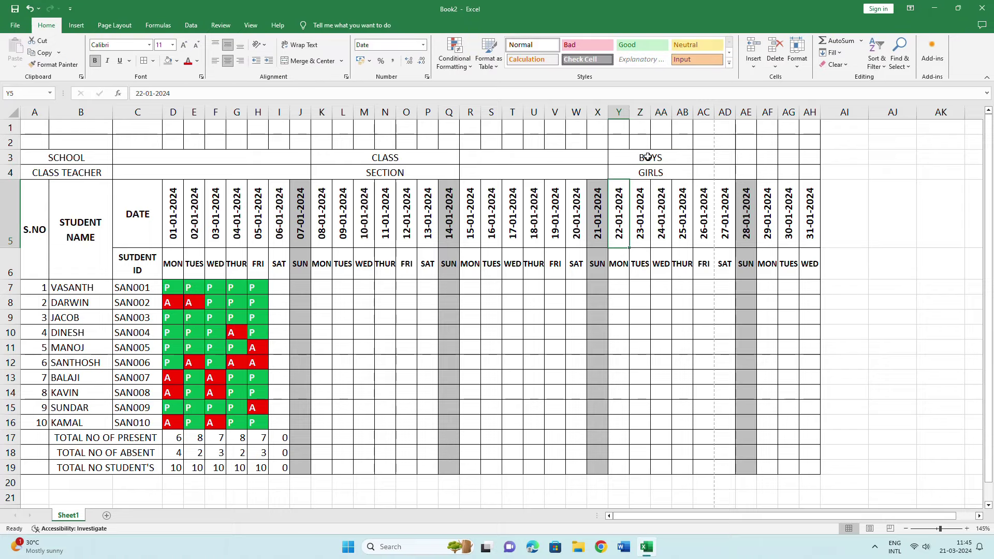
Merge AC3:AH3 and AC4:AH4 into blank boxes after the BOYS and GIRLS labels
{"action": "left_click_drag", "start_coordinate": [706, 158], "coordinate": [803, 158]}
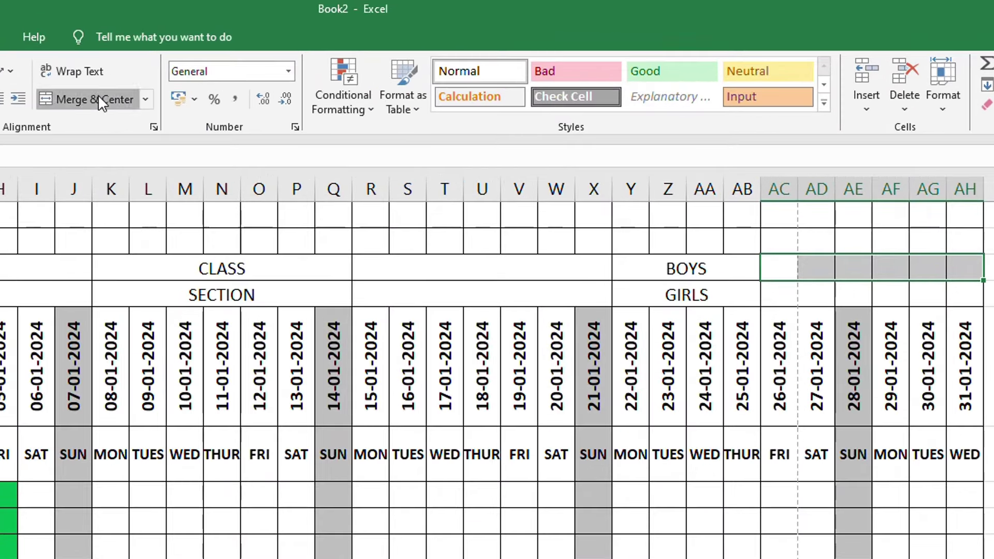
{"action": "left_click", "coordinate": [310, 61]}
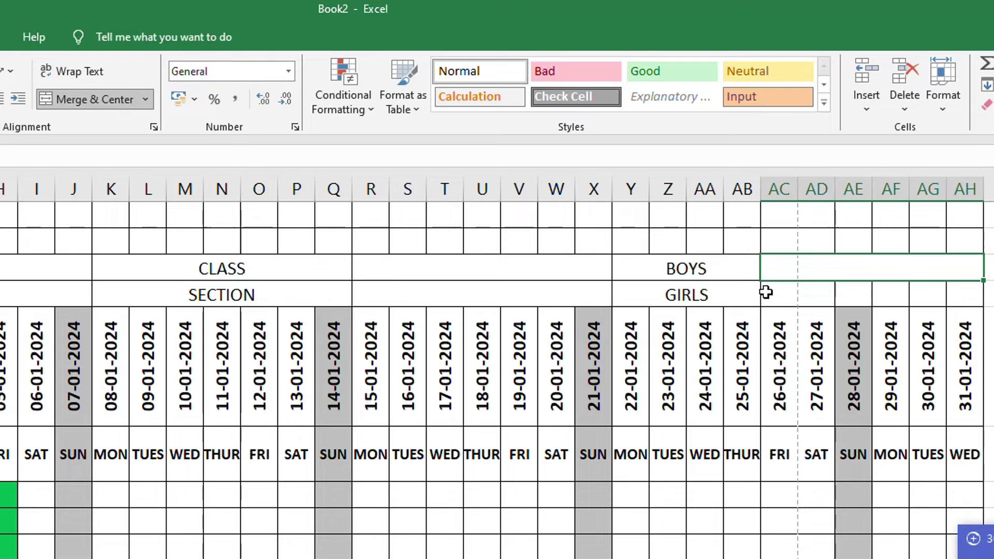
{"action": "left_click_drag", "start_coordinate": [766, 292], "coordinate": [964, 294]}
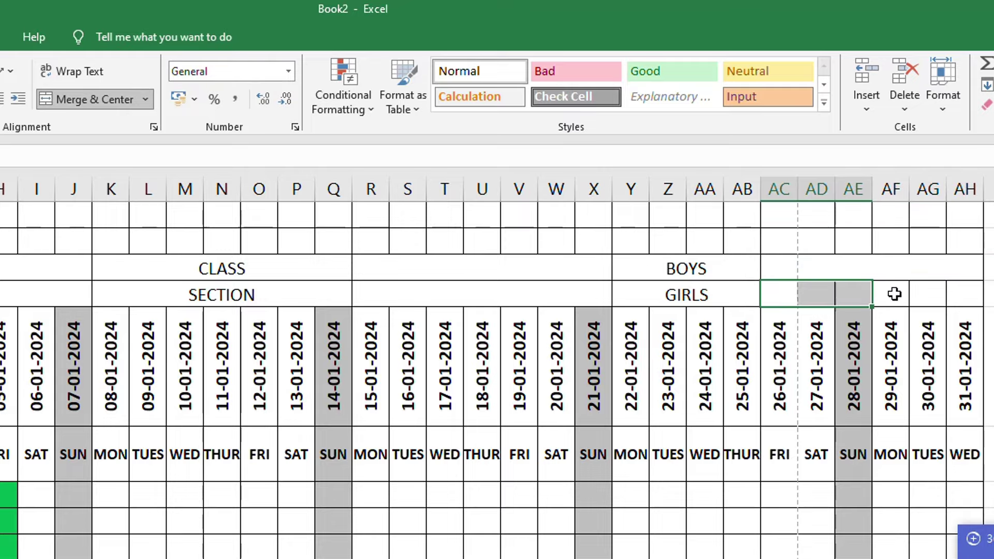
{"action": "left_click", "coordinate": [107, 99]}
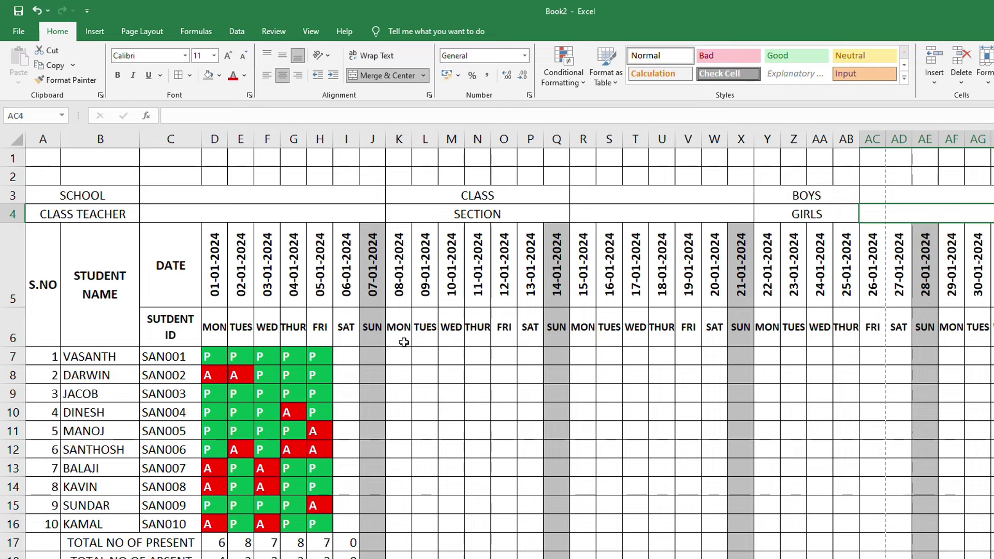
Merge row 1 and enter 'STUDENT'S ATTENDANCE SHEET FOR THE MONTH OF JANUARY 2024' as the title
{"action": "left_click_drag", "start_coordinate": [48, 158], "coordinate": [983, 158]}
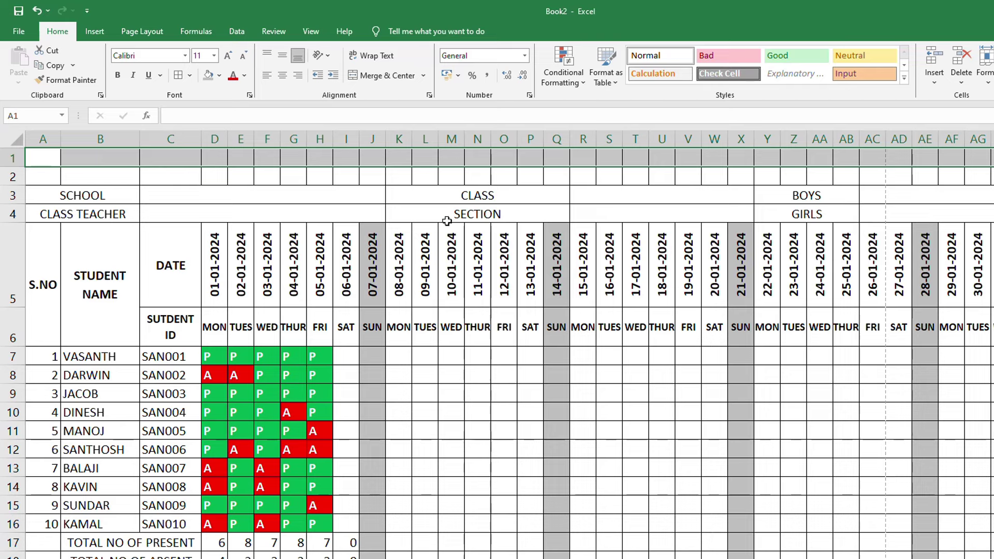
{"action": "left_click", "coordinate": [382, 78]}
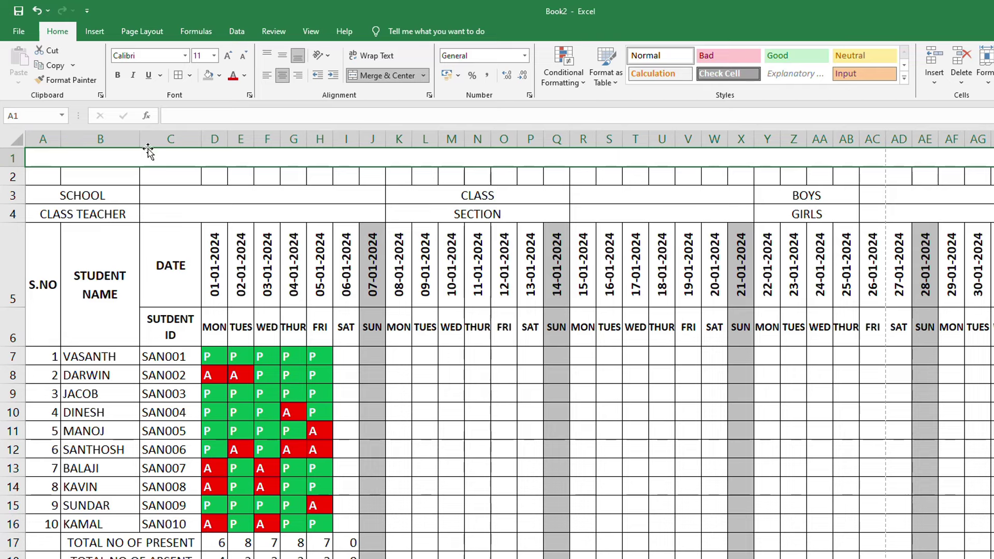
{"action": "type", "text": "STUDE"}
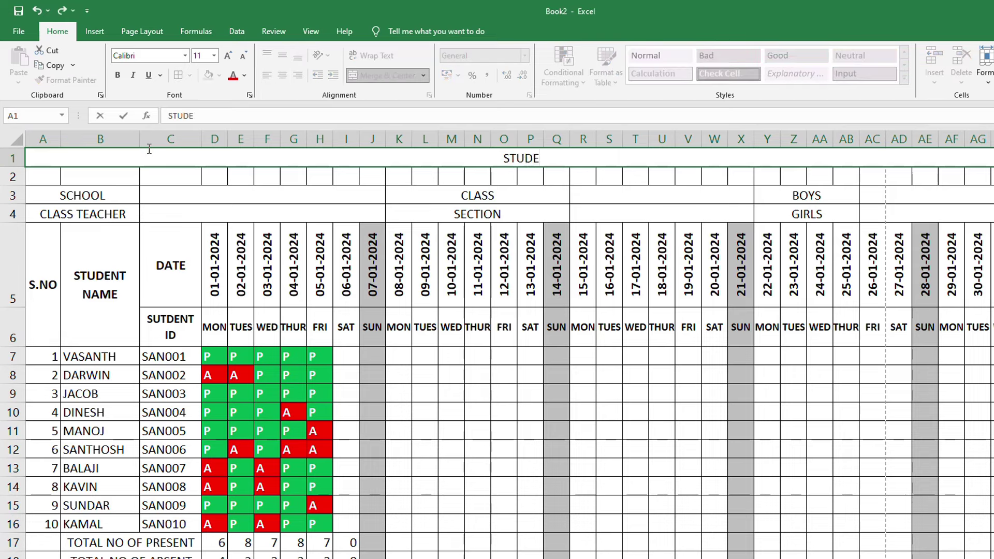
{"action": "type", "text": "NT'S"}
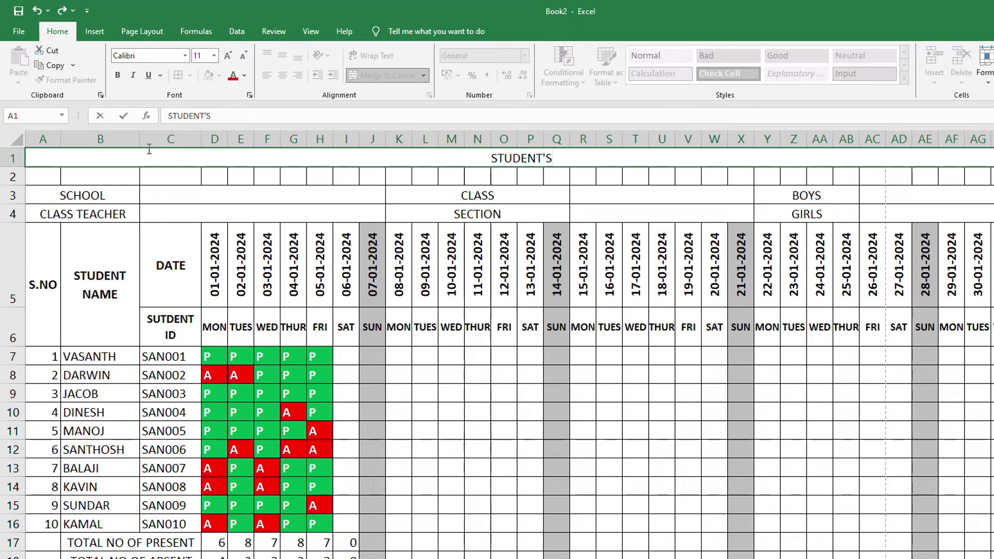
{"action": "type", "text": " ATTEND"}
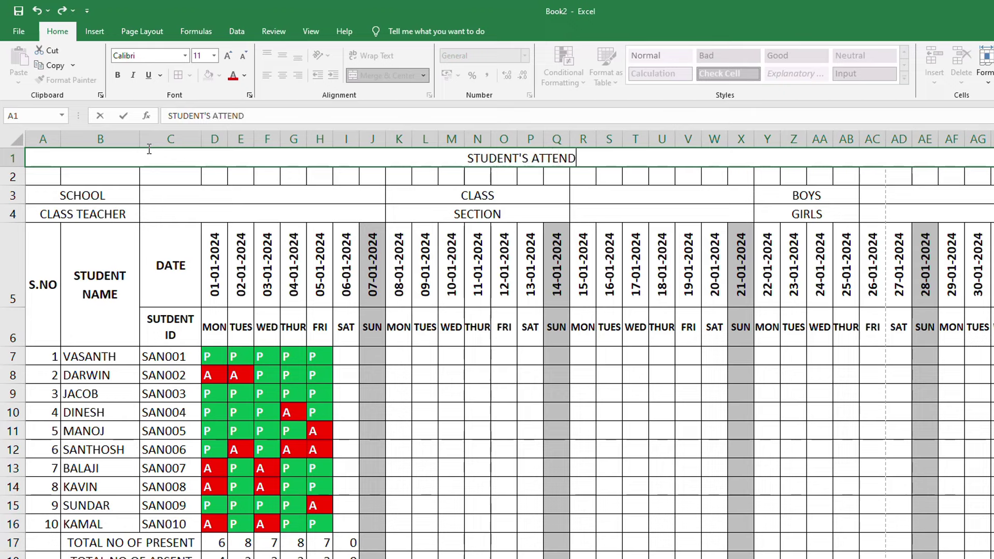
{"action": "type", "text": "AN"}
{"action": "key", "text": "BackSpace"}
{"action": "key", "text": "BackSpace"}
{"action": "key", "text": "BackSpace"}
{"action": "key", "text": "BackSpace"}
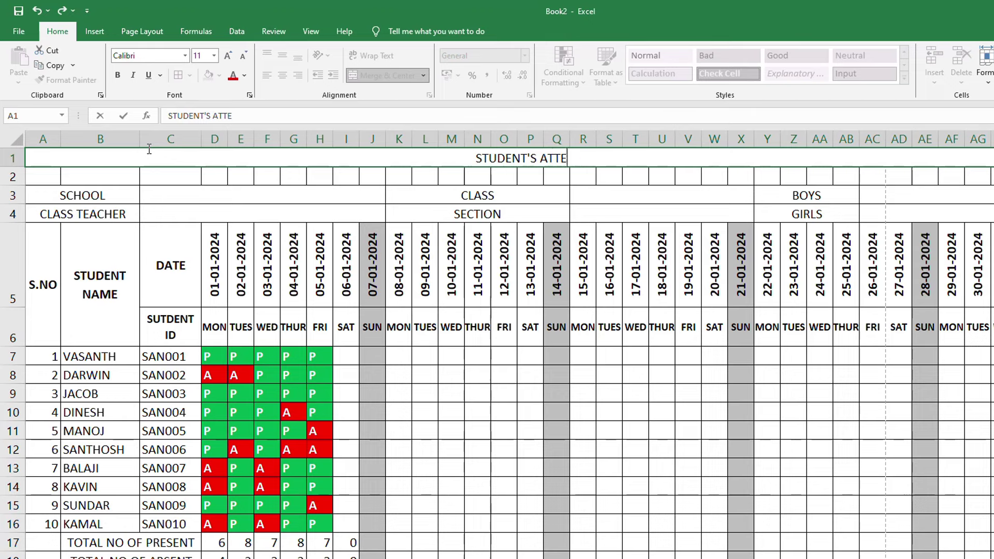
{"action": "type", "text": "NDANCE"}
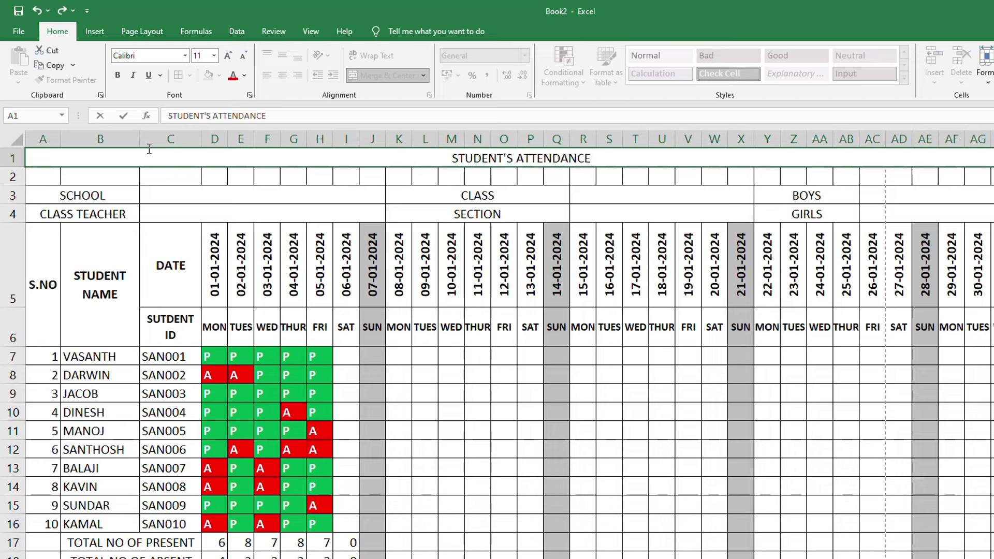
{"action": "type", "text": " SHEET FOR TH"}
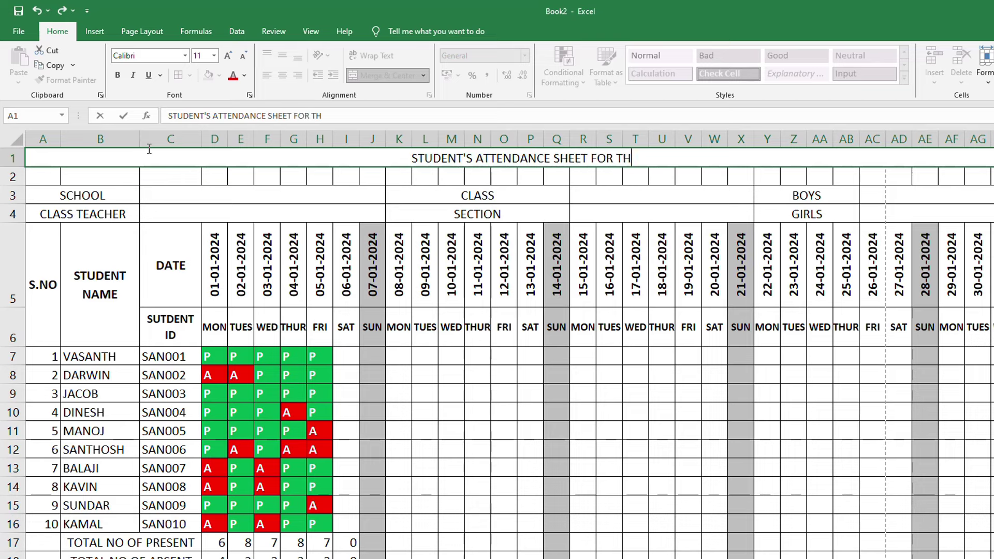
{"action": "type", "text": "E MONTH OF"}
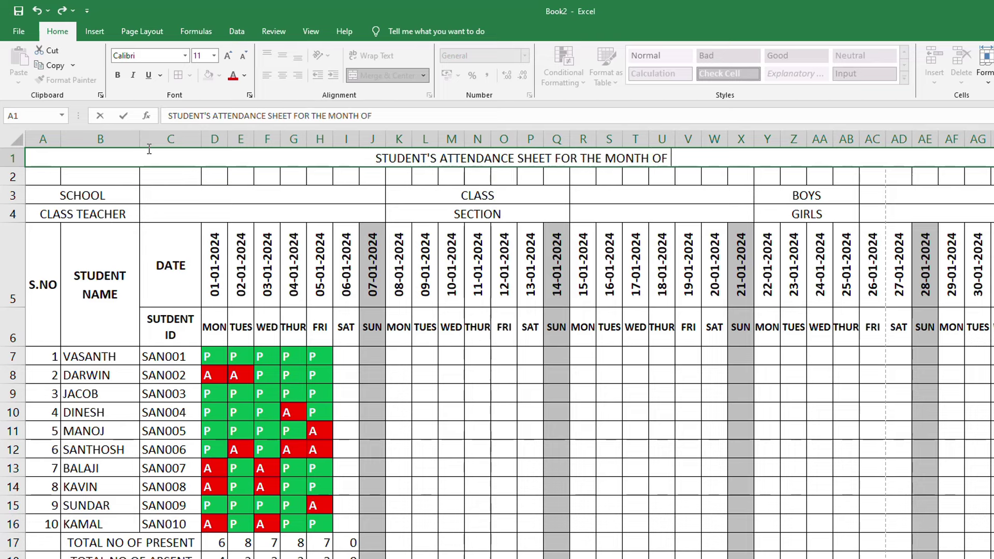
{"action": "type", "text": " JANUARY 202"}
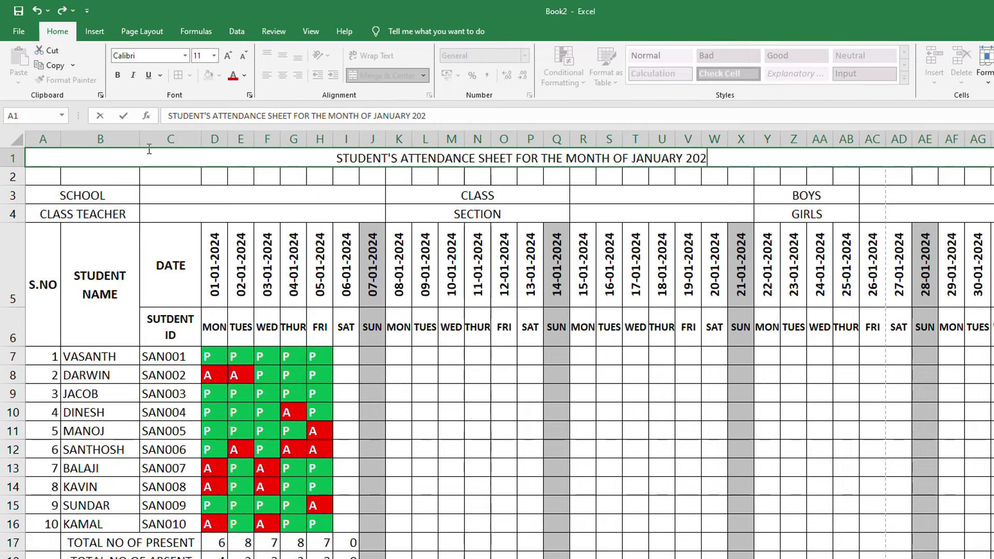
{"action": "type", "text": "4"}
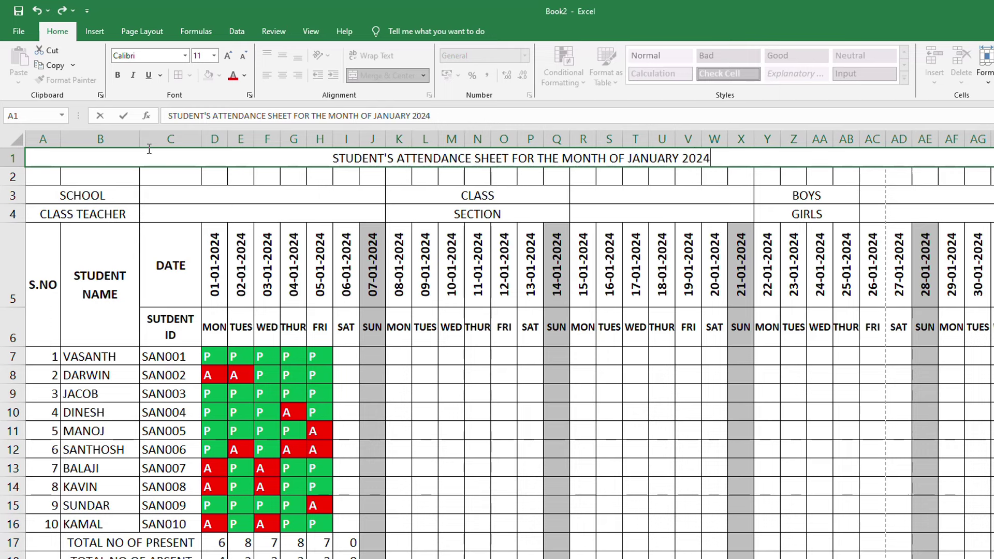
{"action": "key", "text": "Return"}
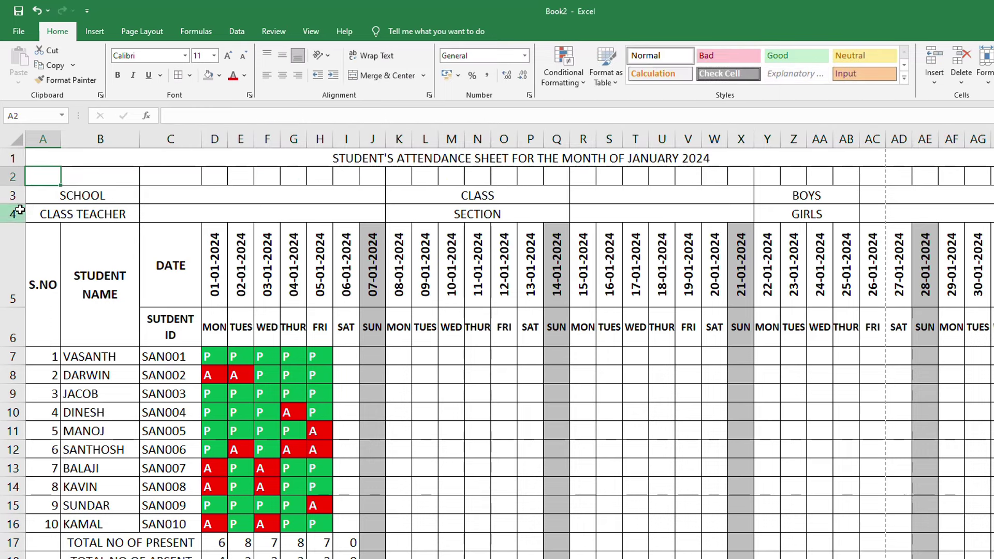
Remove all borders from blank row 2 (A2:AF2)
{"action": "left_click_drag", "start_coordinate": [48, 174], "coordinate": [988, 176]}
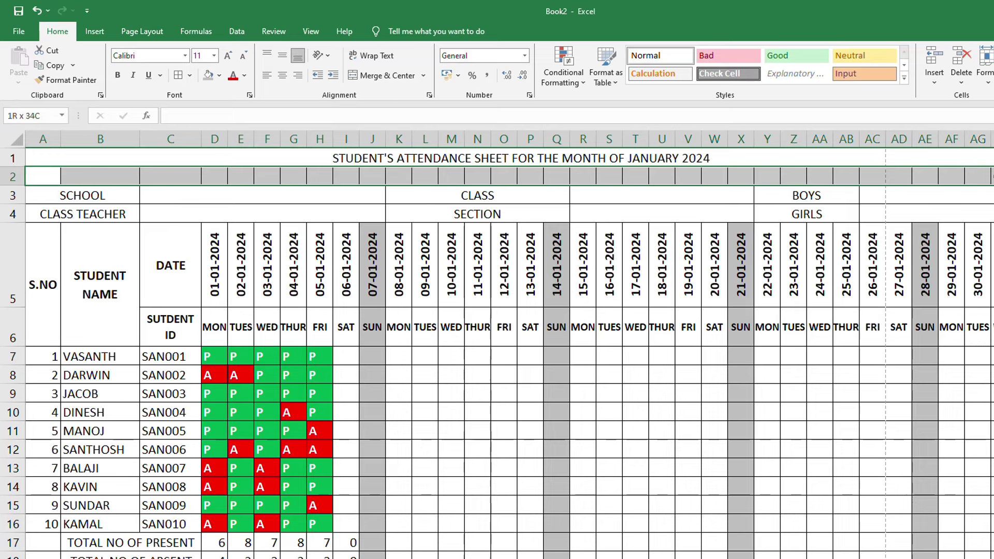
{"action": "left_click", "coordinate": [192, 77]}
{"action": "left_click", "coordinate": [224, 170]}
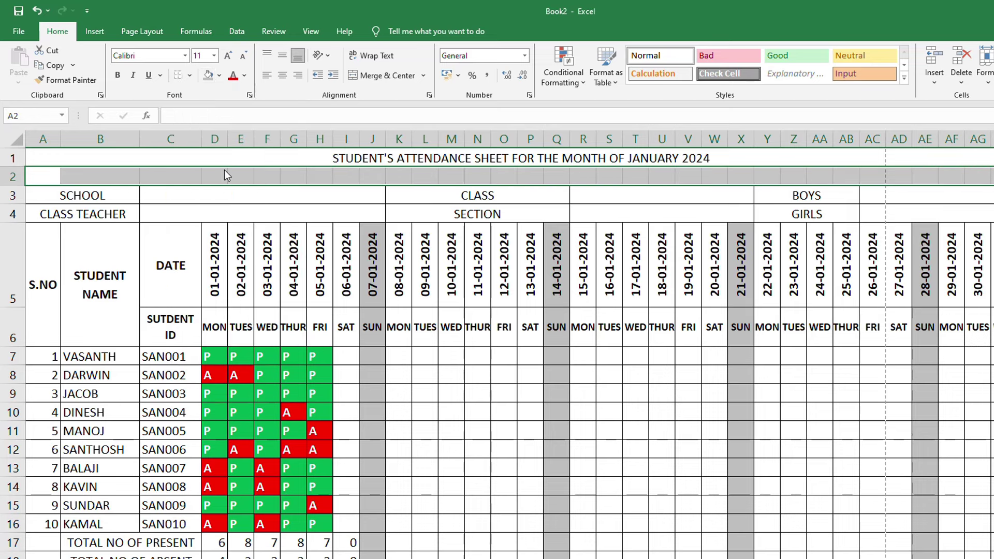
{"action": "left_click", "coordinate": [140, 187]}
Apply All Borders to the merged title cell A1
{"action": "left_click", "coordinate": [62, 158]}
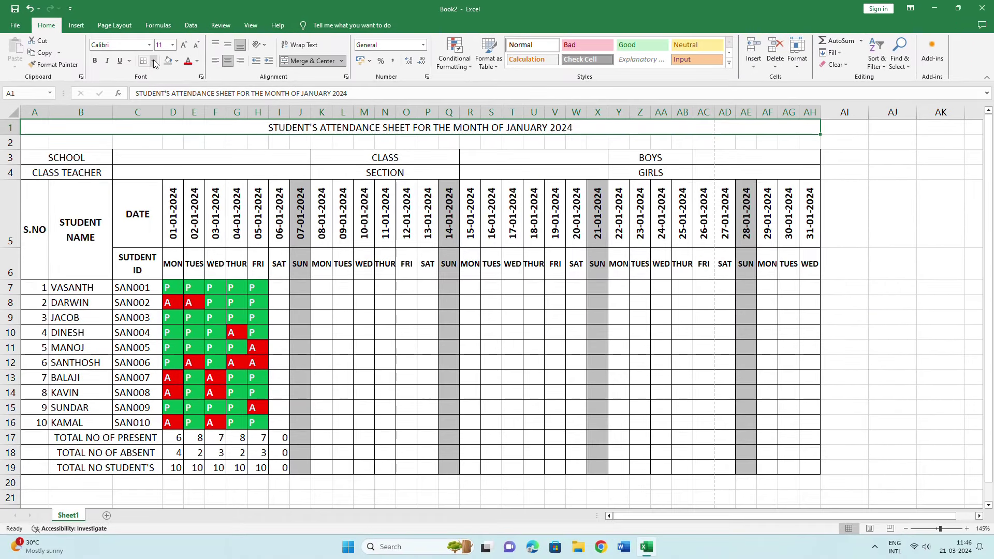
{"action": "left_click", "coordinate": [154, 61]}
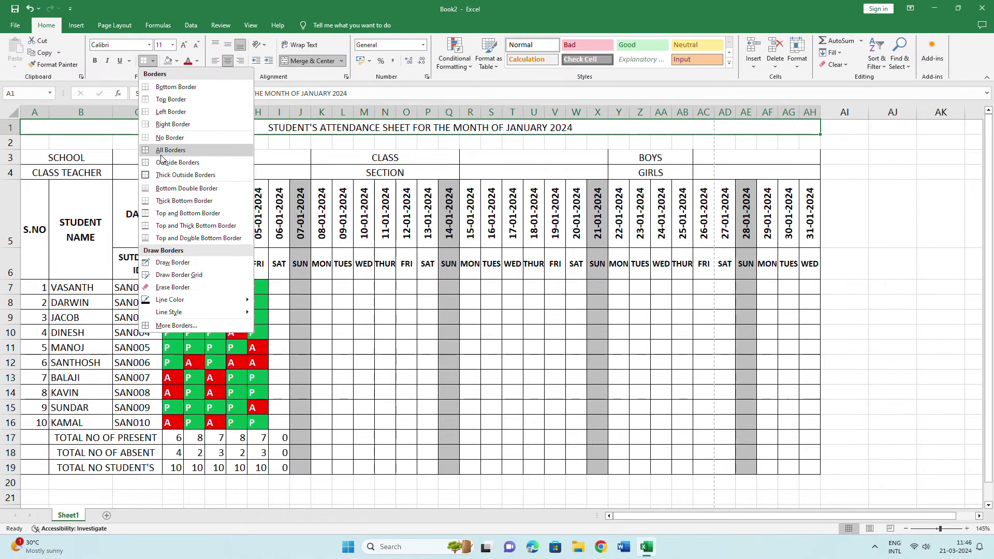
{"action": "left_click", "coordinate": [155, 158]}
{"action": "left_click_drag", "start_coordinate": [80, 158], "coordinate": [763, 173]}
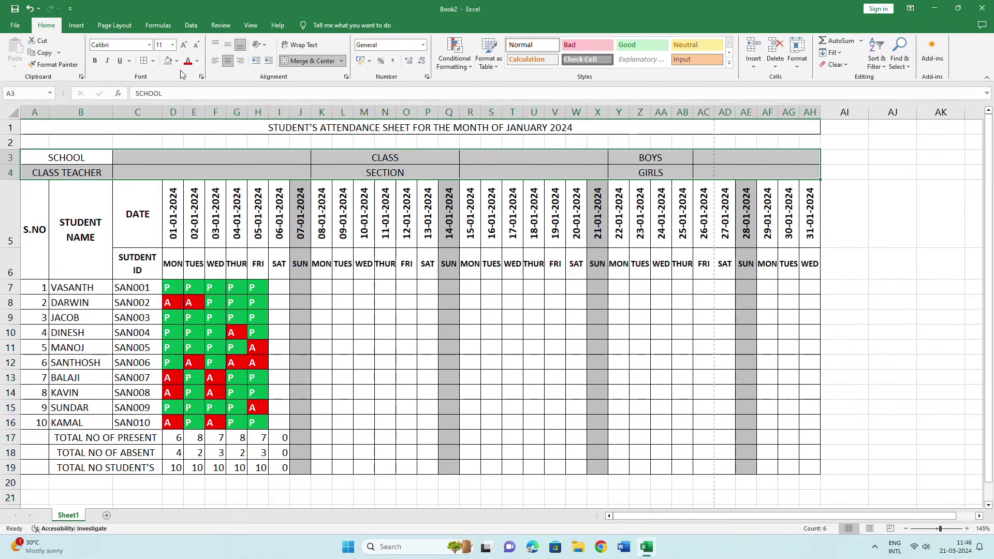
{"action": "left_click", "coordinate": [173, 142]}
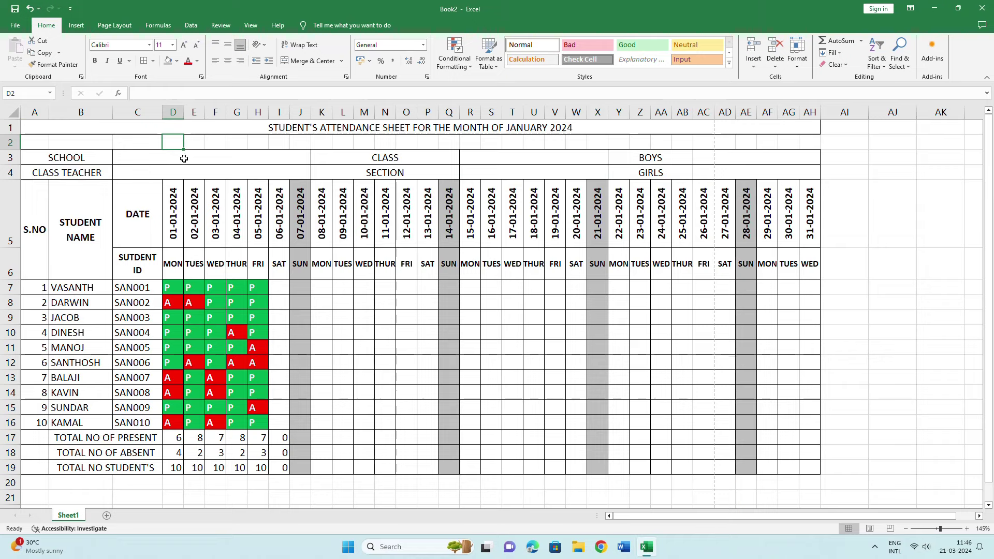
Shorten blank row 2, fill the title cell blue and make row 1 taller
{"action": "left_click_drag", "start_coordinate": [10, 150], "coordinate": [10, 147]}
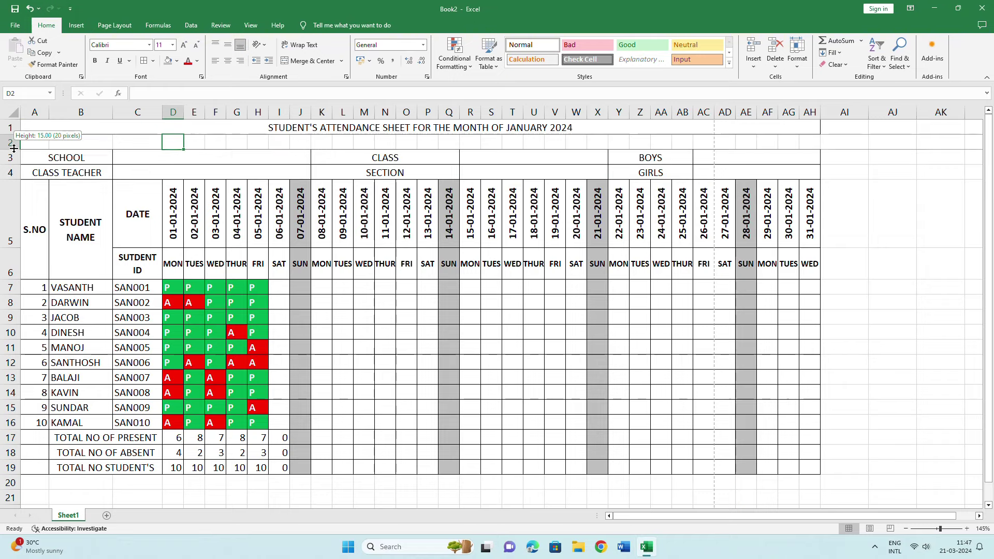
{"action": "left_click", "coordinate": [64, 128]}
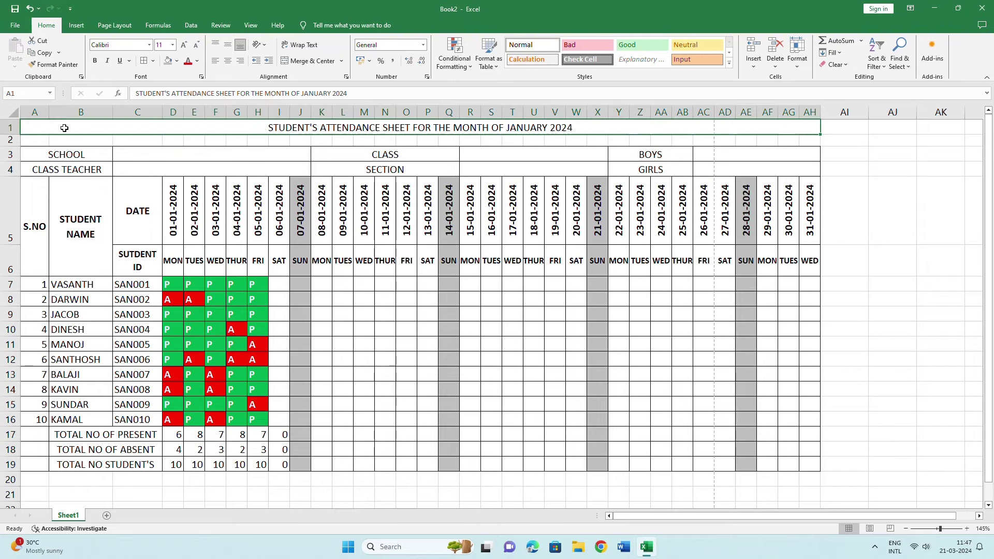
{"action": "left_click", "coordinate": [178, 61]}
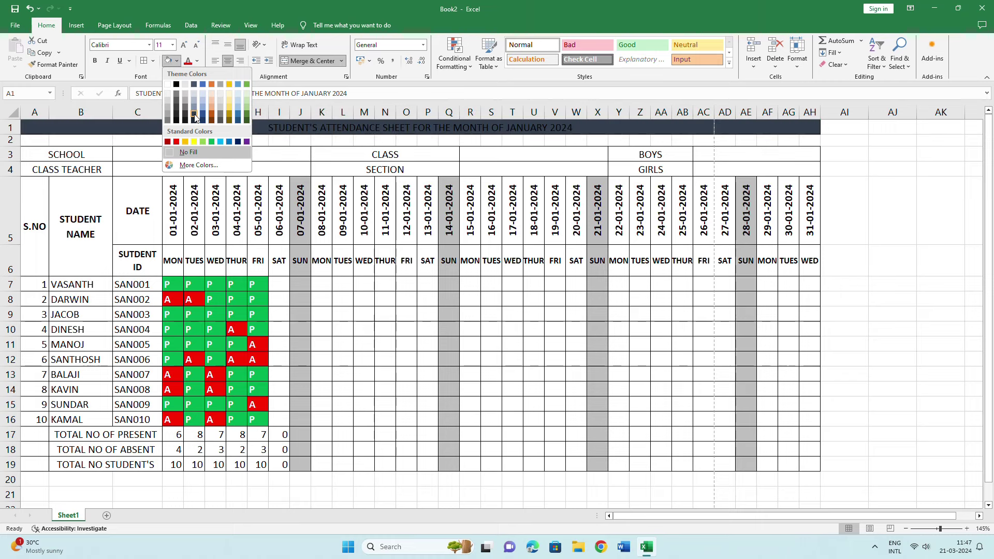
{"action": "left_click", "coordinate": [228, 141]}
{"action": "mouse_move", "coordinate": [18, 136]}
{"action": "left_mouse_down"}
{"action": "mouse_move", "coordinate": [18, 154]}
{"action": "mouse_move", "coordinate": [7, 146]}
{"action": "left_mouse_up"}
Format the title as middle-aligned, bold, 14-point white text
{"action": "left_click", "coordinate": [229, 47]}
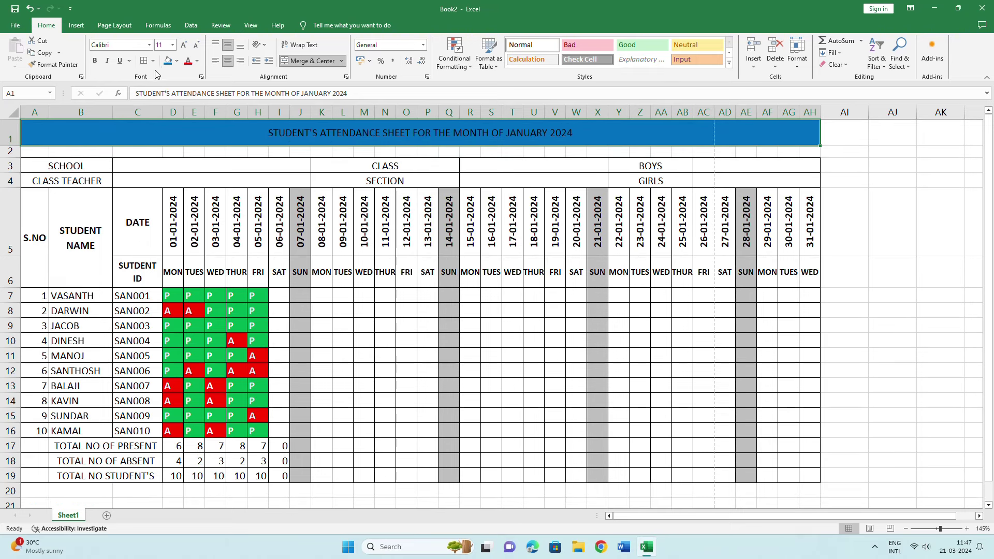
{"action": "left_click", "coordinate": [95, 61]}
{"action": "left_click", "coordinate": [184, 46]}
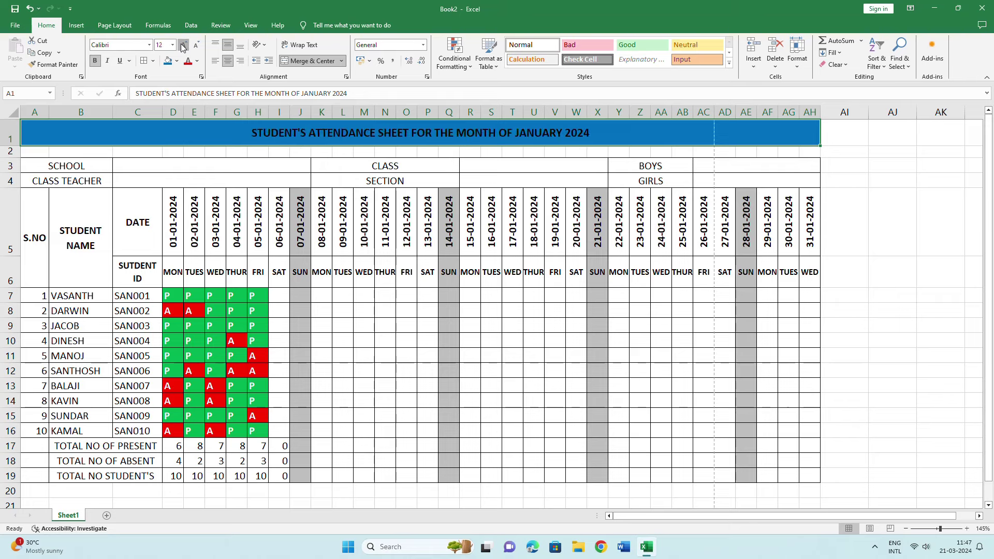
{"action": "left_click", "coordinate": [183, 45]}
{"action": "left_click", "coordinate": [184, 45]}
{"action": "left_click", "coordinate": [197, 48]}
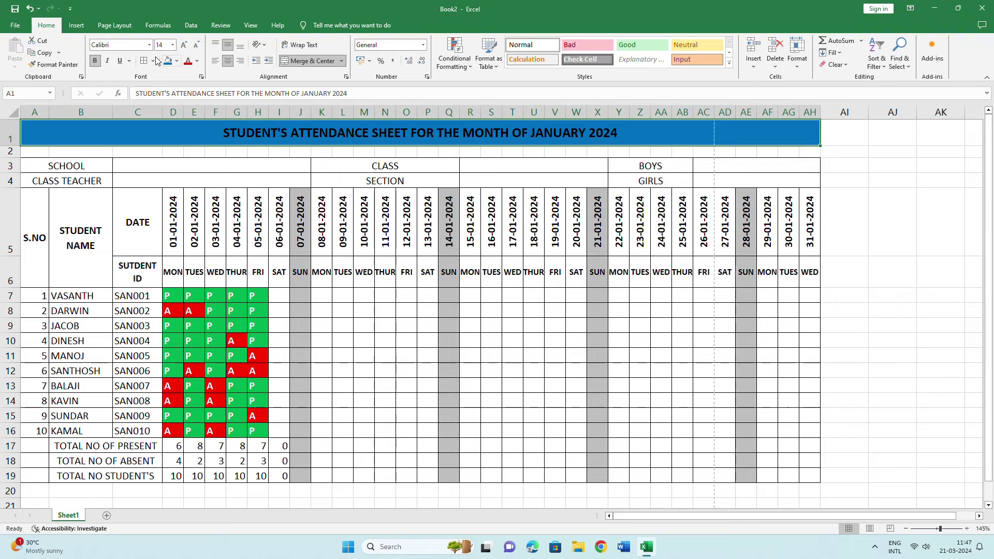
{"action": "left_click", "coordinate": [200, 63]}
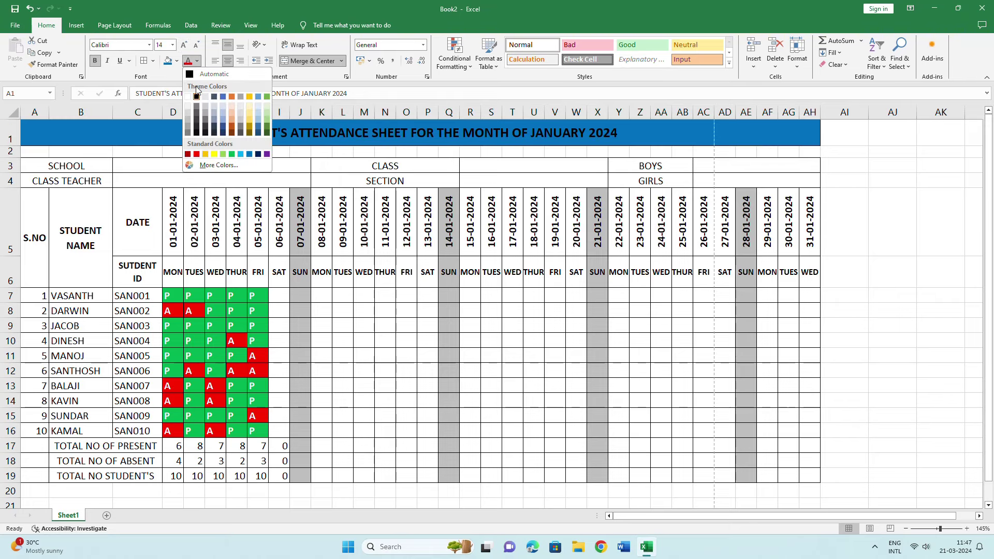
{"action": "left_click", "coordinate": [191, 99]}
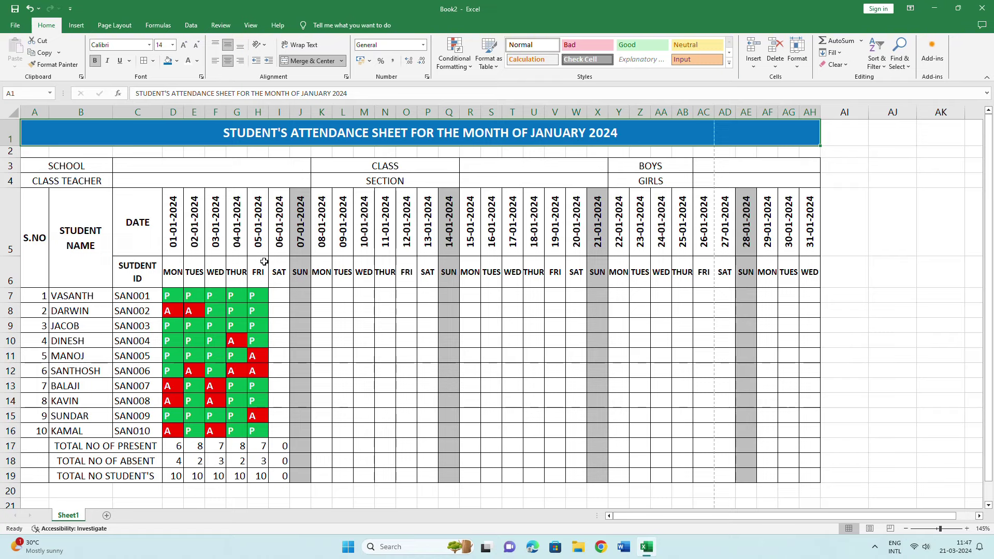
Make rows 1–4 bold so the header labels stand out
{"action": "scroll", "coordinate": [264, 262], "scroll_direction": "down", "scroll_amount": 1}
{"action": "scroll", "coordinate": [264, 261], "scroll_direction": "up", "scroll_amount": 1}
{"action": "left_click_drag", "start_coordinate": [10, 135], "coordinate": [10, 181]}
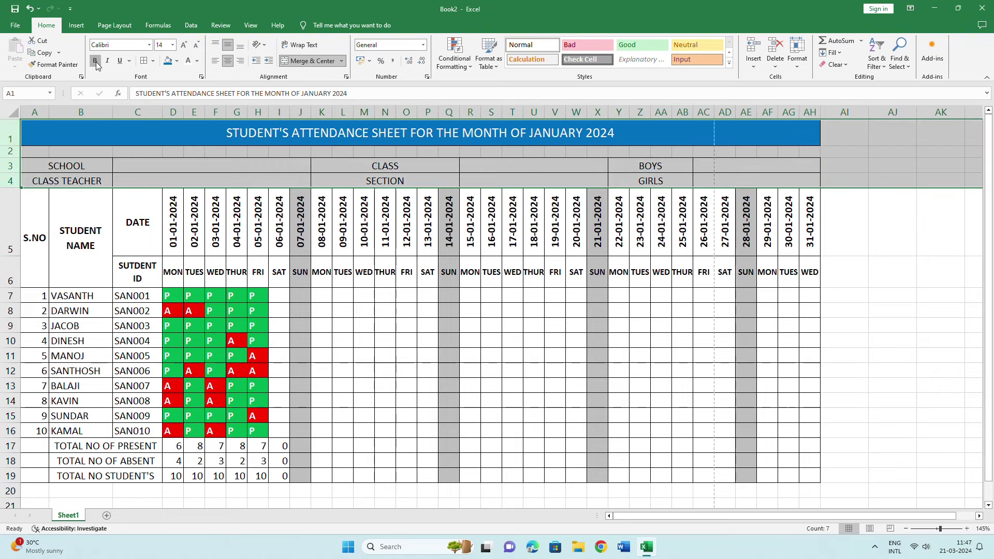
{"action": "left_click", "coordinate": [228, 184]}
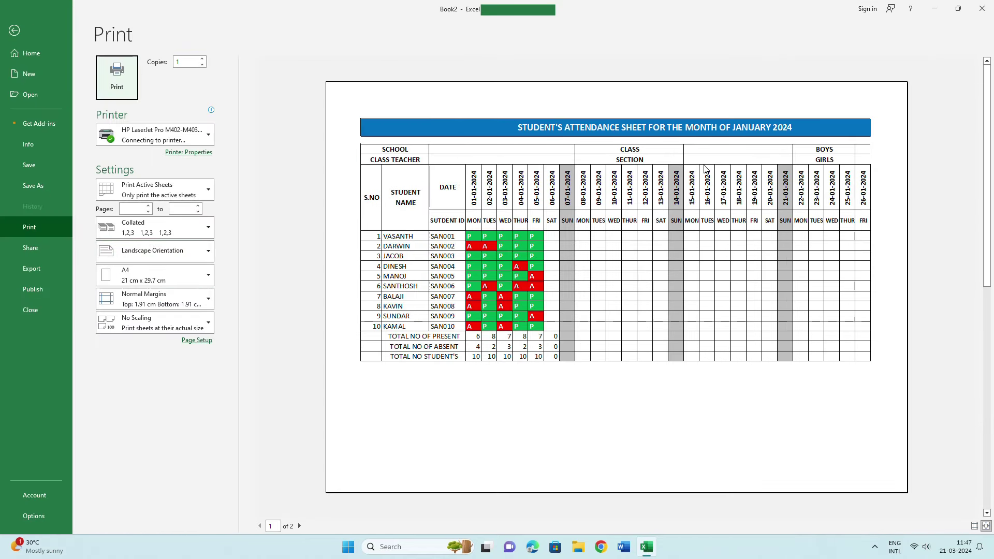
{"action": "left_click", "coordinate": [14, 30]}
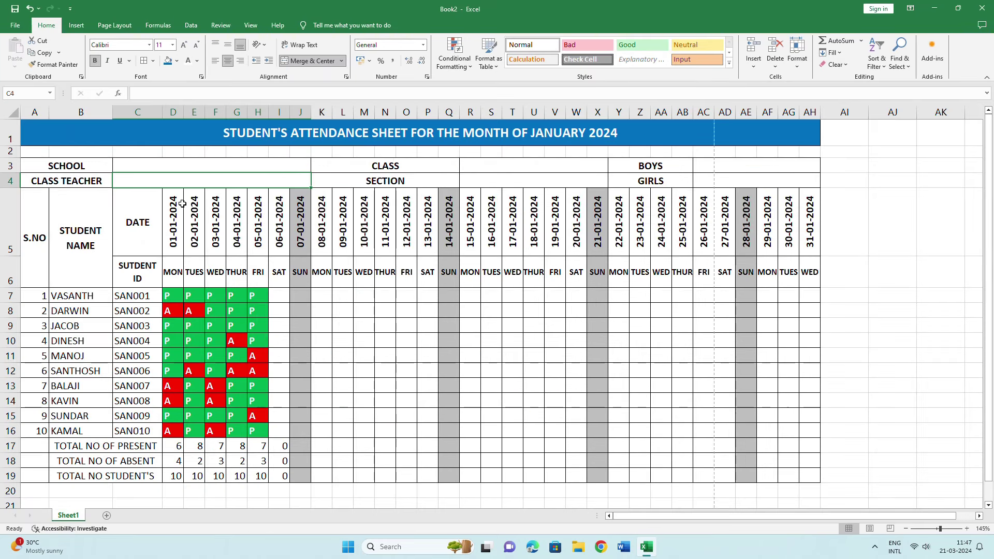
Narrow the S.NO column A and the student ID column C
{"action": "left_click_drag", "start_coordinate": [48, 114], "coordinate": [41, 115]}
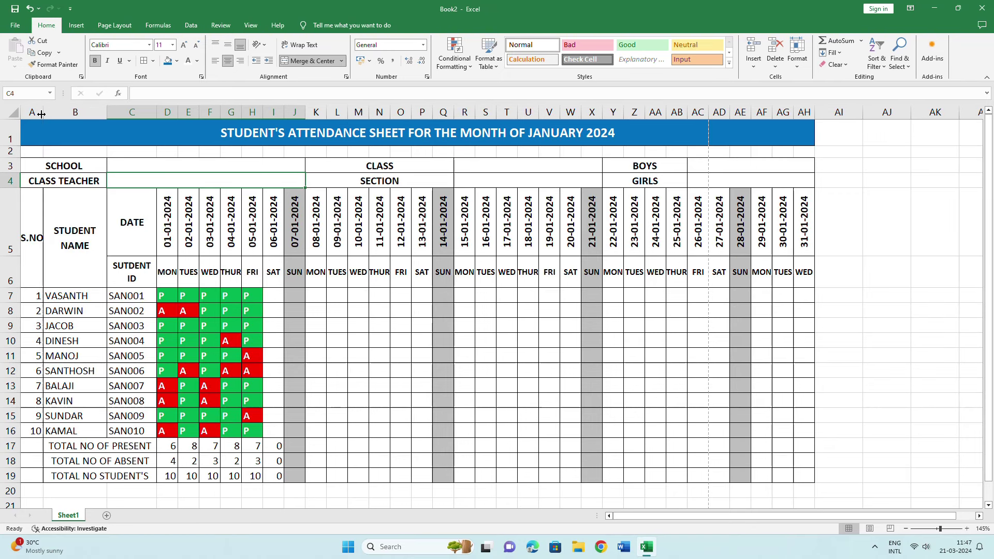
{"action": "left_click_drag", "start_coordinate": [41, 114], "coordinate": [39, 115]}
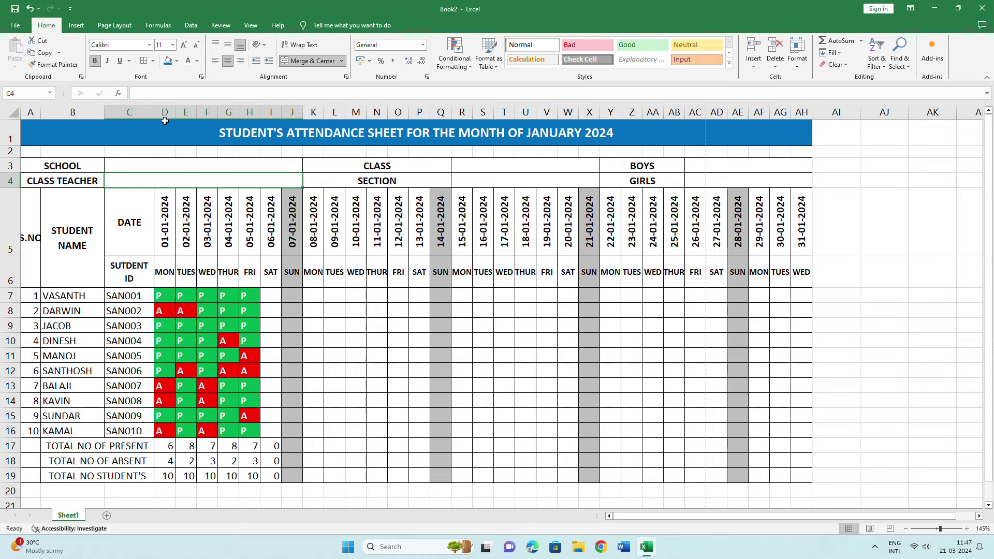
{"action": "left_click_drag", "start_coordinate": [153, 113], "coordinate": [148, 112]}
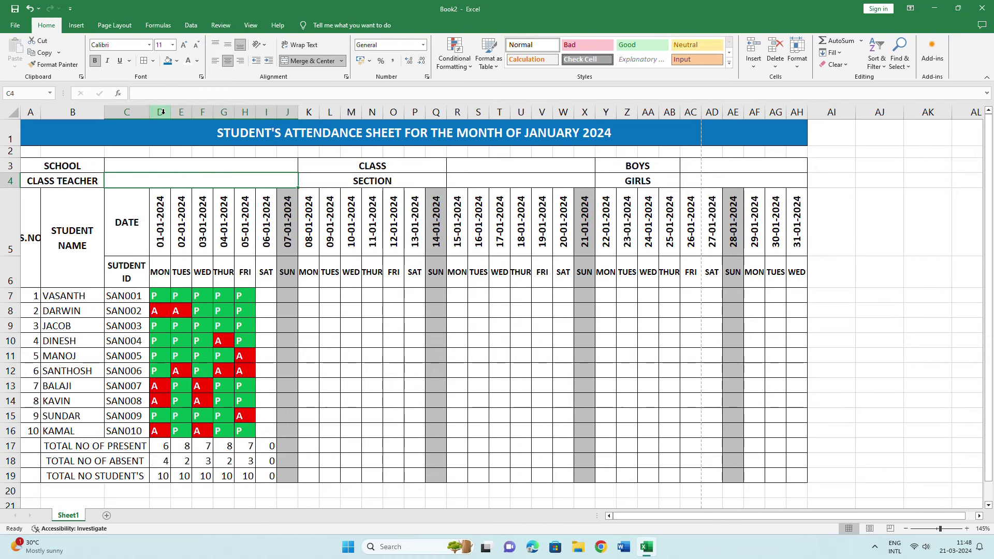
{"action": "mouse_move", "coordinate": [160, 113]}
{"action": "left_mouse_down"}
{"action": "mouse_move", "coordinate": [435, 122]}
{"action": "mouse_move", "coordinate": [797, 112]}
{"action": "mouse_move", "coordinate": [784, 112]}
{"action": "left_mouse_up"}
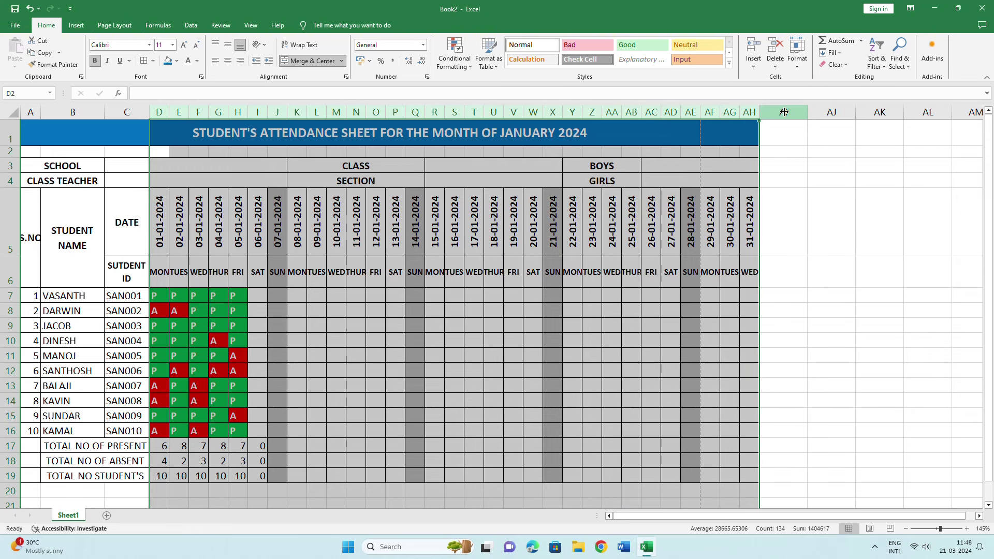
{"action": "left_click", "coordinate": [859, 196]}
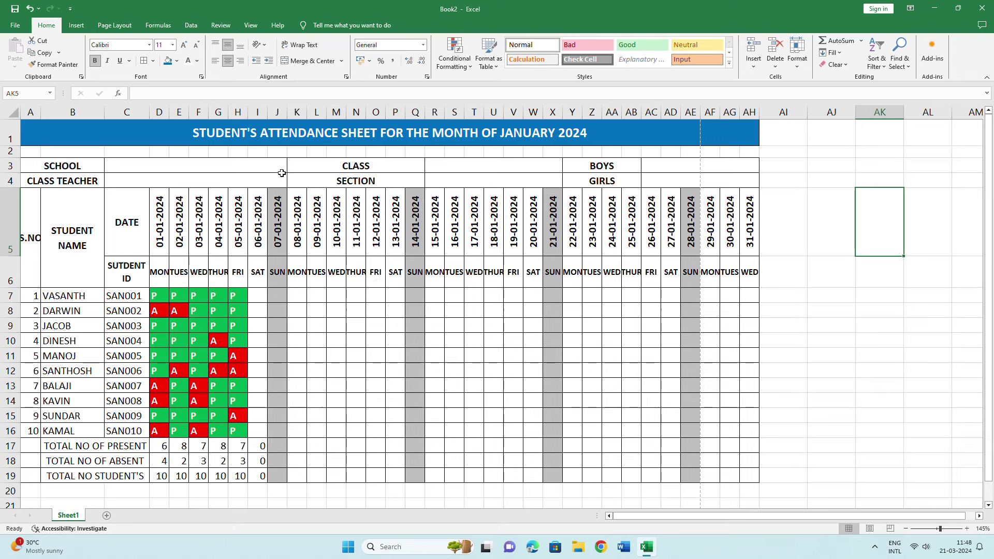
Set the page margins to Narrow so columns A–AH fit one page
{"action": "left_click", "coordinate": [115, 25]}
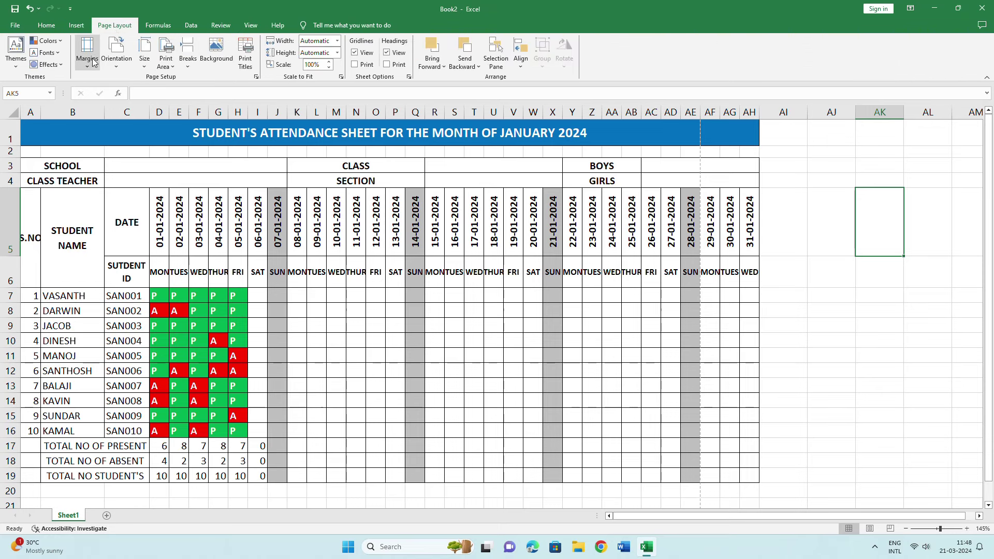
{"action": "left_click", "coordinate": [87, 52]}
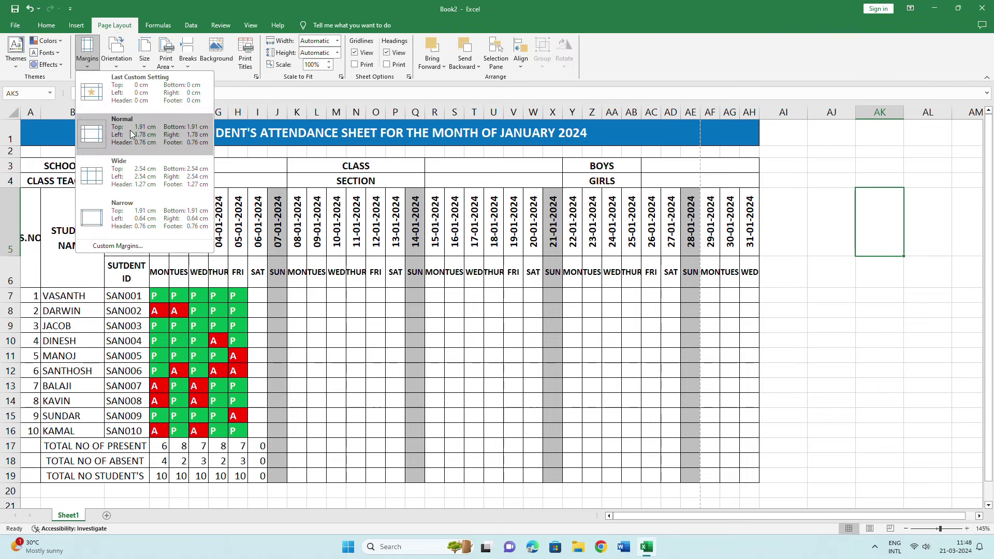
{"action": "left_click", "coordinate": [97, 217]}
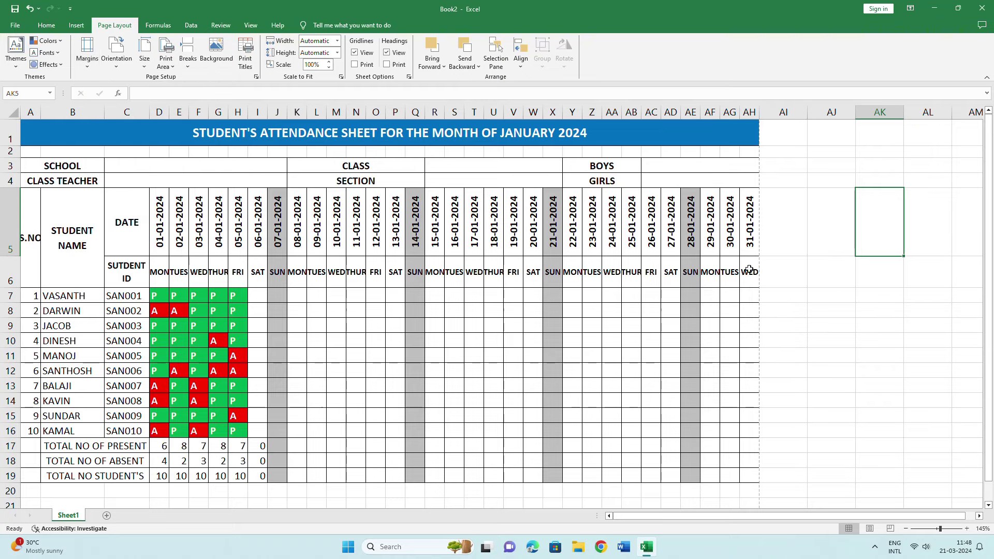
{"action": "scroll", "coordinate": [749, 267], "scroll_direction": "down", "scroll_amount": 3}
{"action": "scroll", "coordinate": [749, 267], "scroll_direction": "up", "scroll_amount": 1}
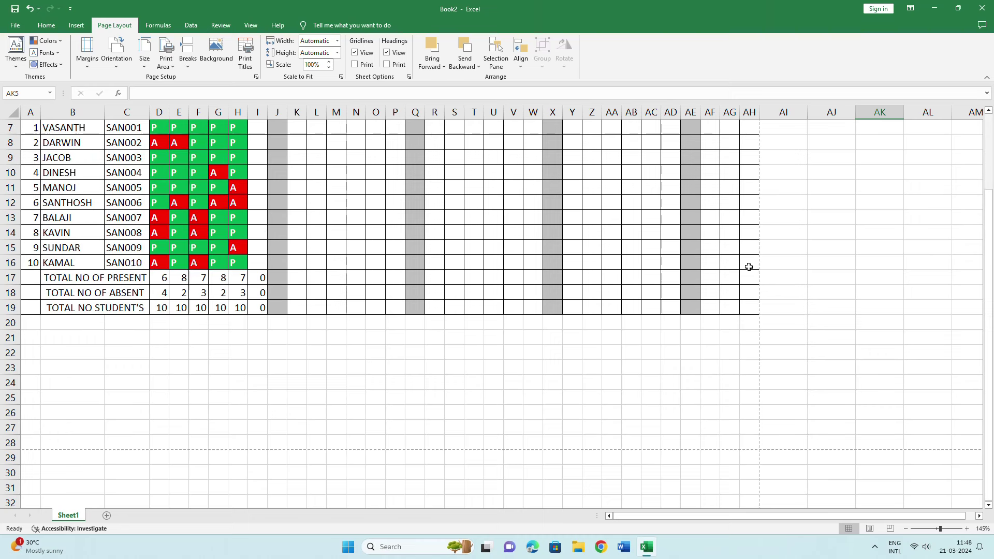
{"action": "scroll", "coordinate": [749, 267], "scroll_direction": "up", "scroll_amount": 2}
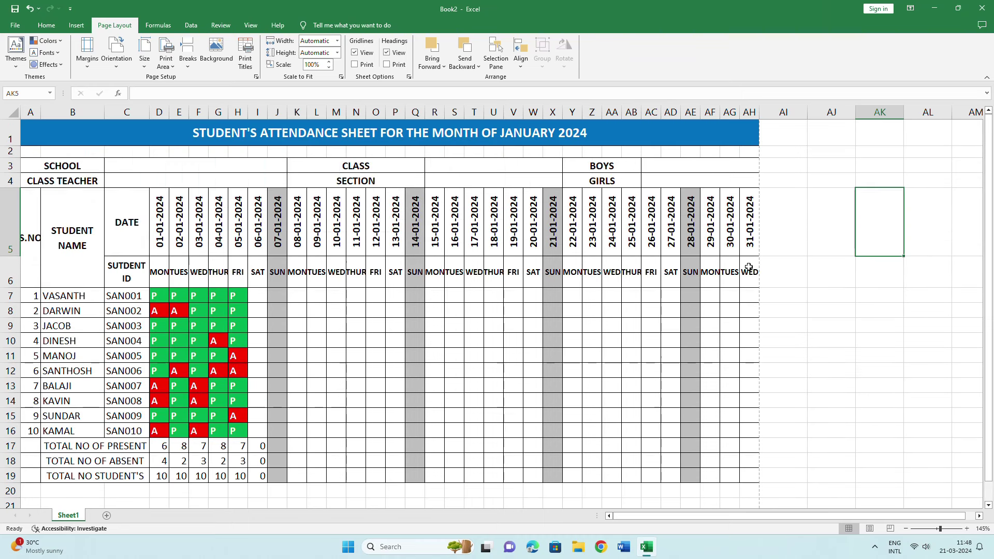
Apply Center and Middle Align to every cell of the worksheet
{"action": "left_click", "coordinate": [4, 112]}
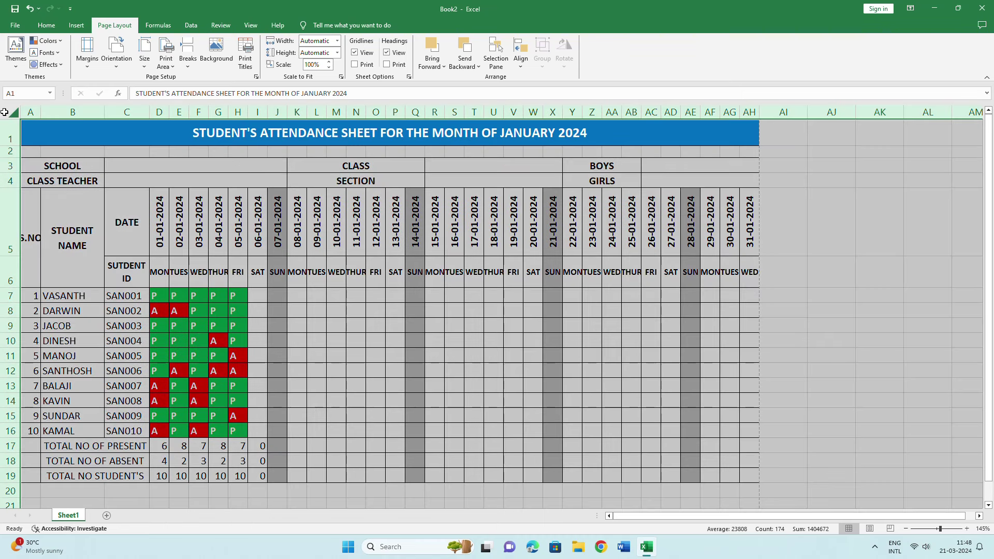
{"action": "left_click", "coordinate": [46, 25]}
{"action": "left_click", "coordinate": [228, 61]}
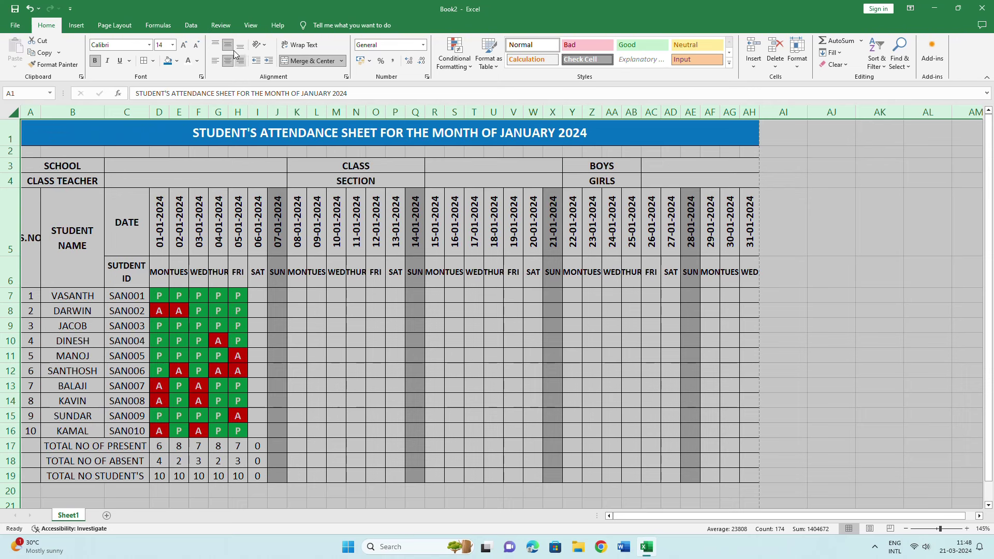
{"action": "left_click", "coordinate": [240, 45]}
{"action": "left_click", "coordinate": [228, 45]}
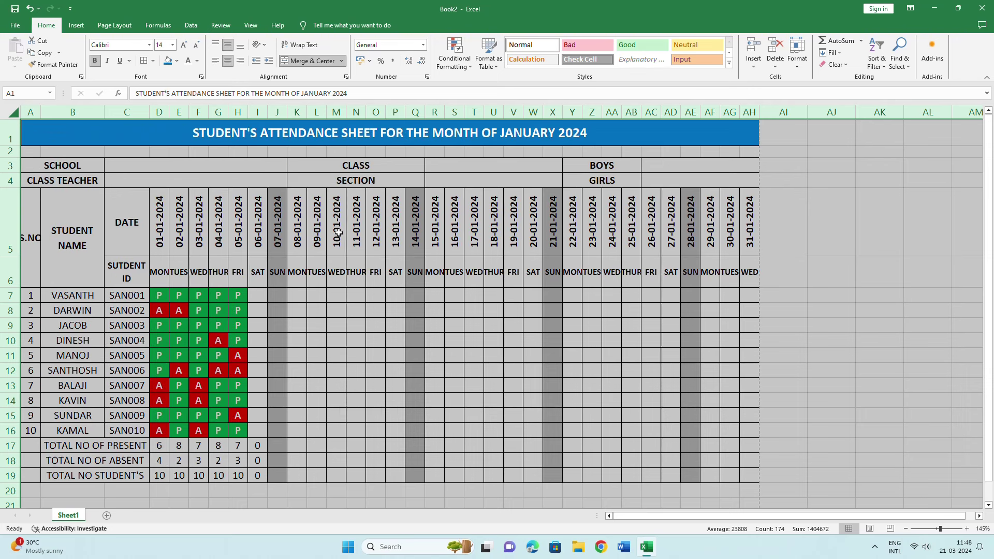
{"action": "left_click", "coordinate": [375, 343]}
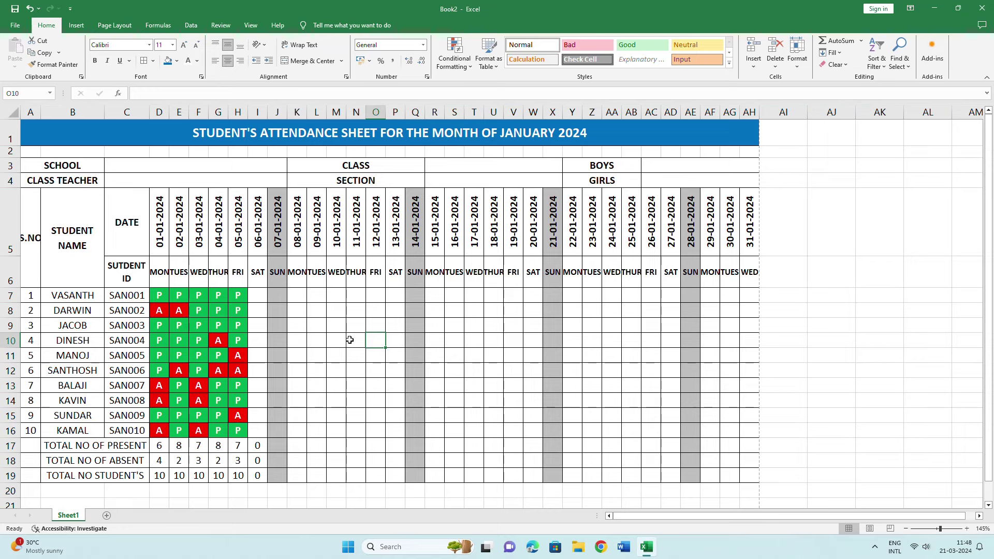
{"action": "scroll", "coordinate": [350, 339], "scroll_direction": "down", "scroll_amount": 1}
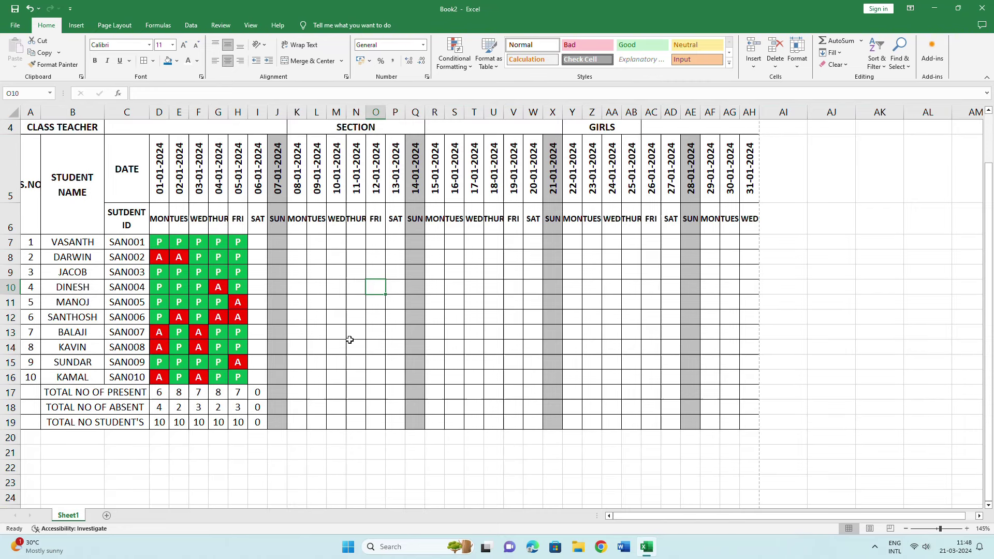
{"action": "scroll", "coordinate": [349, 340], "scroll_direction": "up", "scroll_amount": 1}
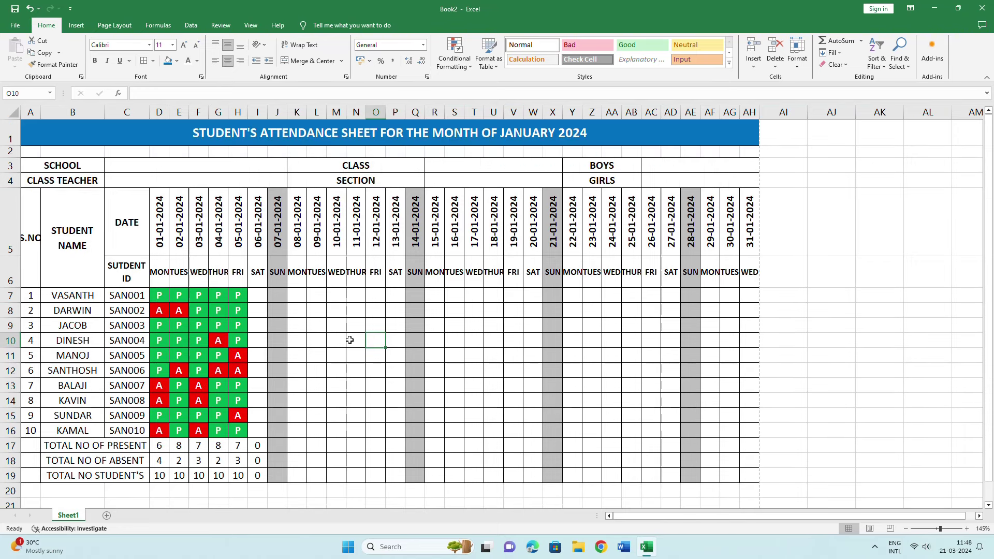
{"action": "scroll", "coordinate": [350, 339], "scroll_direction": "down", "scroll_amount": 3}
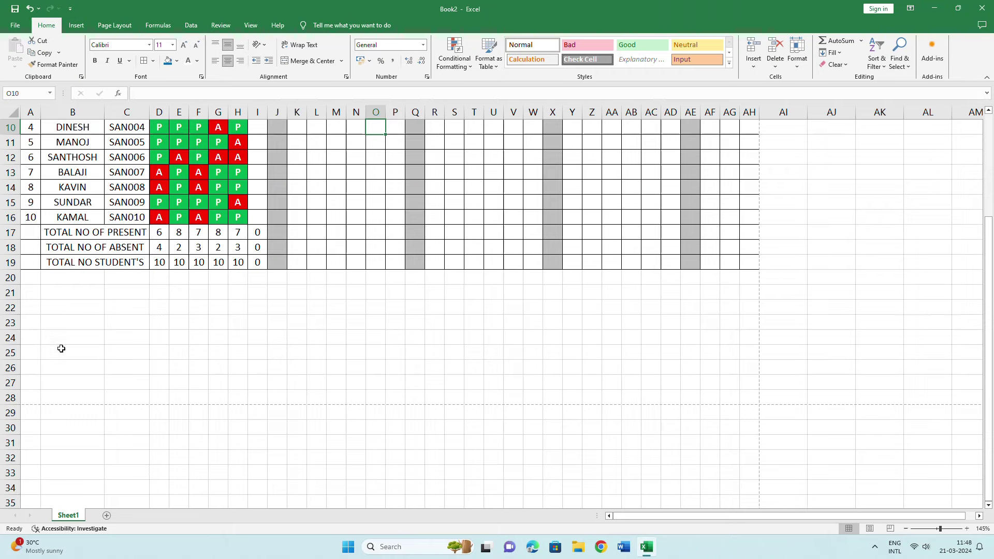
Merge B25:F25 and enter the label HEAD MASTER
{"action": "left_click_drag", "start_coordinate": [61, 348], "coordinate": [198, 354]}
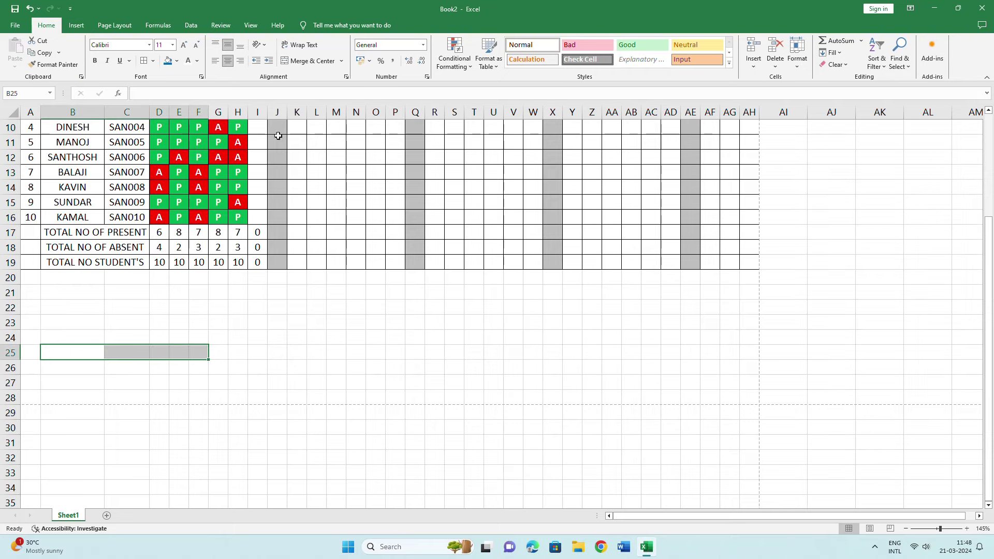
{"action": "left_click", "coordinate": [309, 61]}
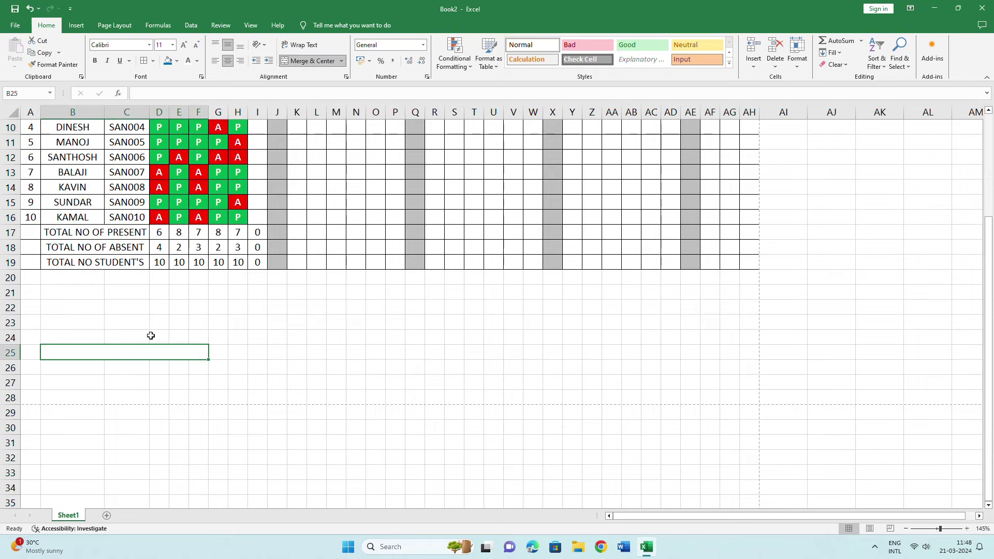
{"action": "type", "text": "HEAD MA"}
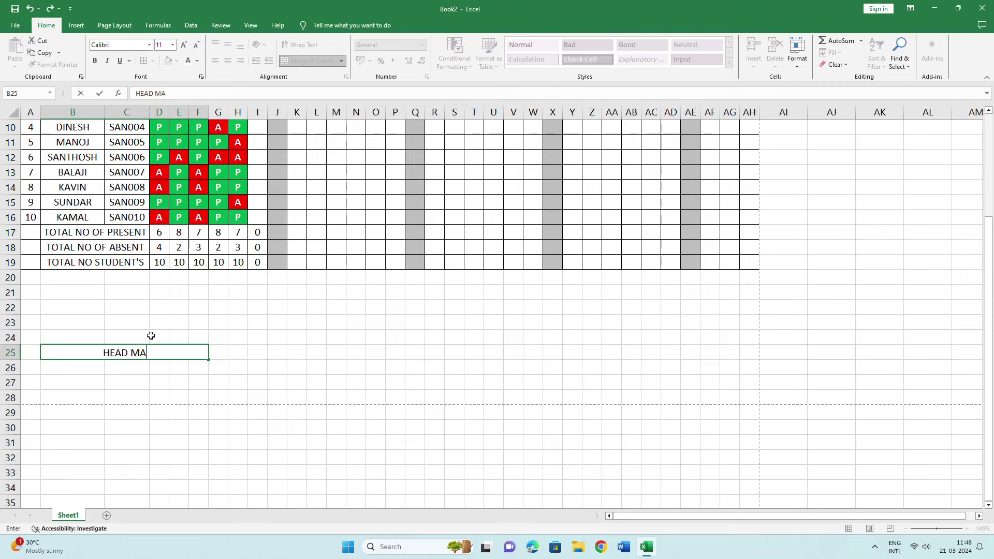
{"action": "type", "text": "STER"}
{"action": "key", "text": "Tab"}
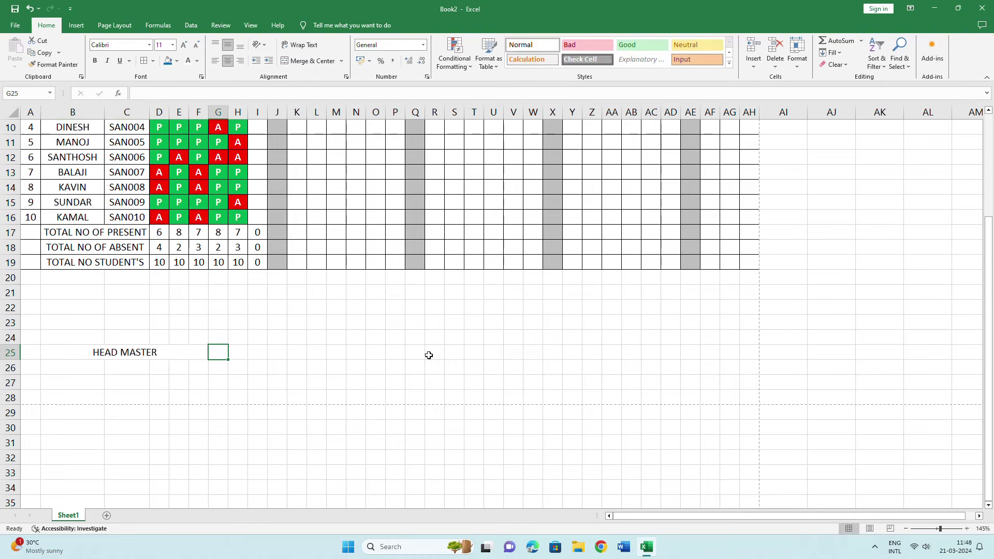
Merge W25:AD25 and enter the label CLASS TEACHER
{"action": "left_click", "coordinate": [529, 353]}
{"action": "left_click_drag", "start_coordinate": [529, 353], "coordinate": [668, 353]}
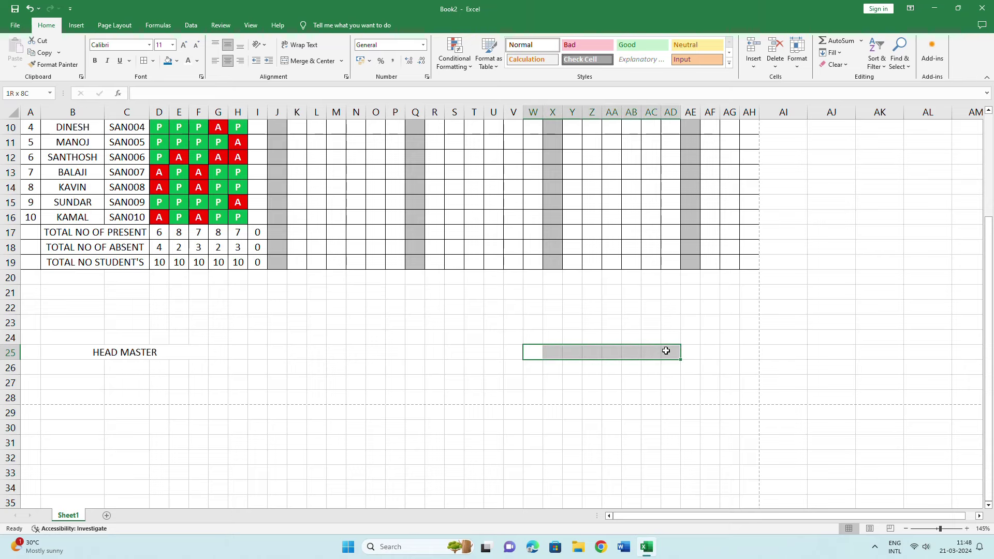
{"action": "left_click", "coordinate": [298, 61]}
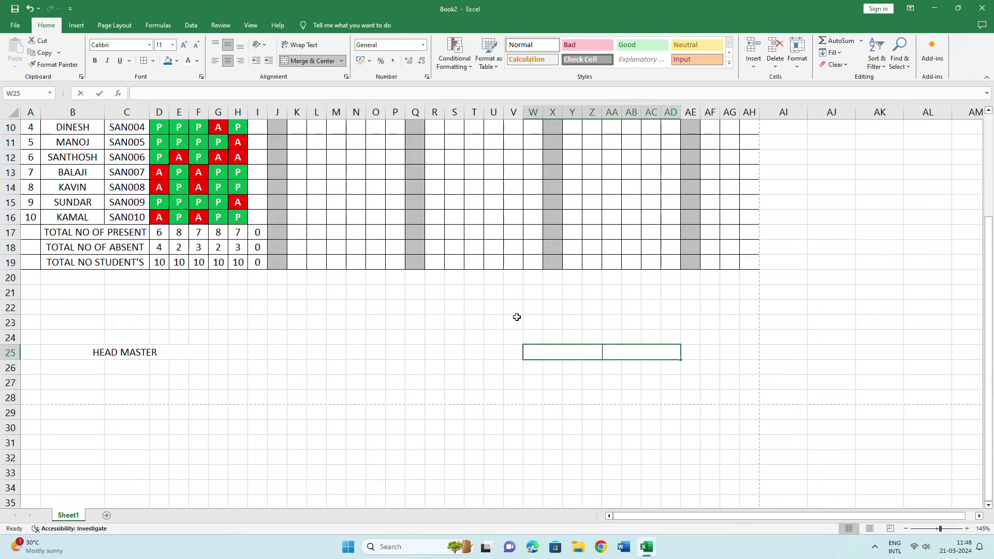
{"action": "type", "text": "CLASS TEAC"}
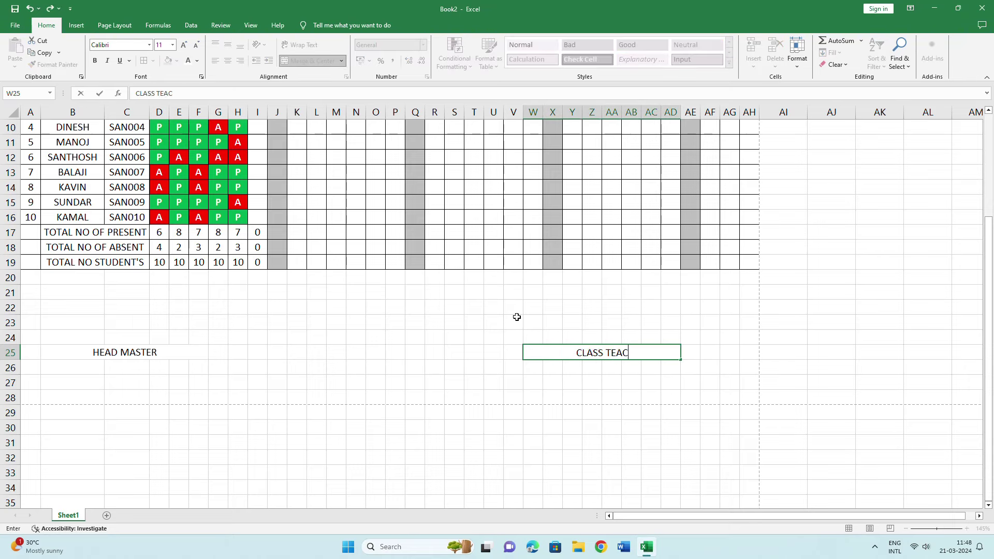
{"action": "type", "text": "HER"}
{"action": "key", "text": "Return"}
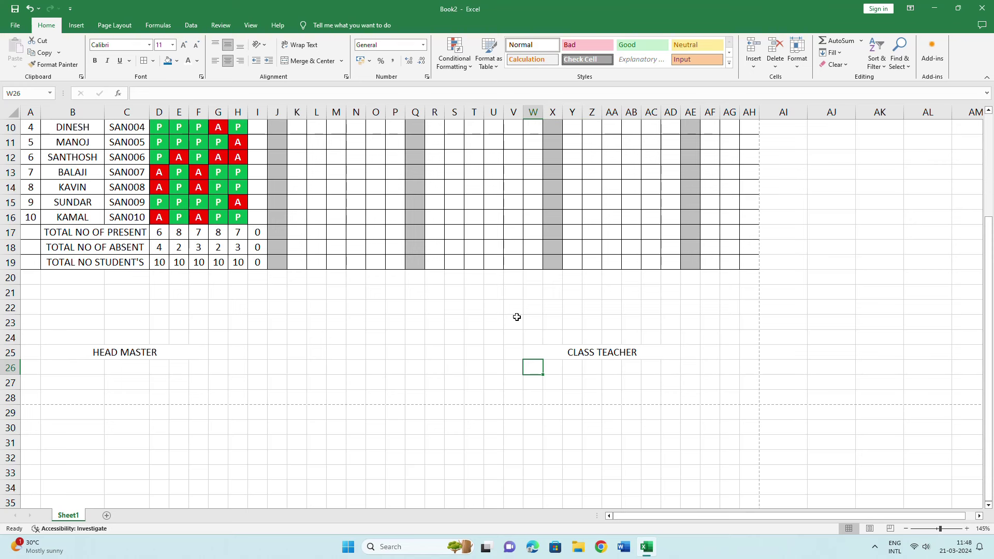
{"action": "key", "text": "ctrl+p"}
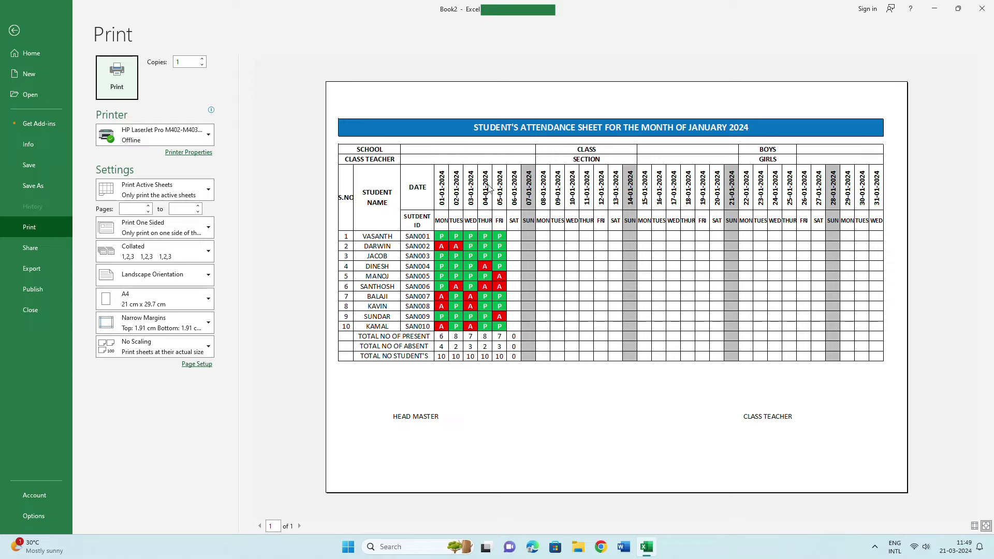
Leave the print preview and scroll over the finished attendance worksheet
{"action": "left_click", "coordinate": [17, 32]}
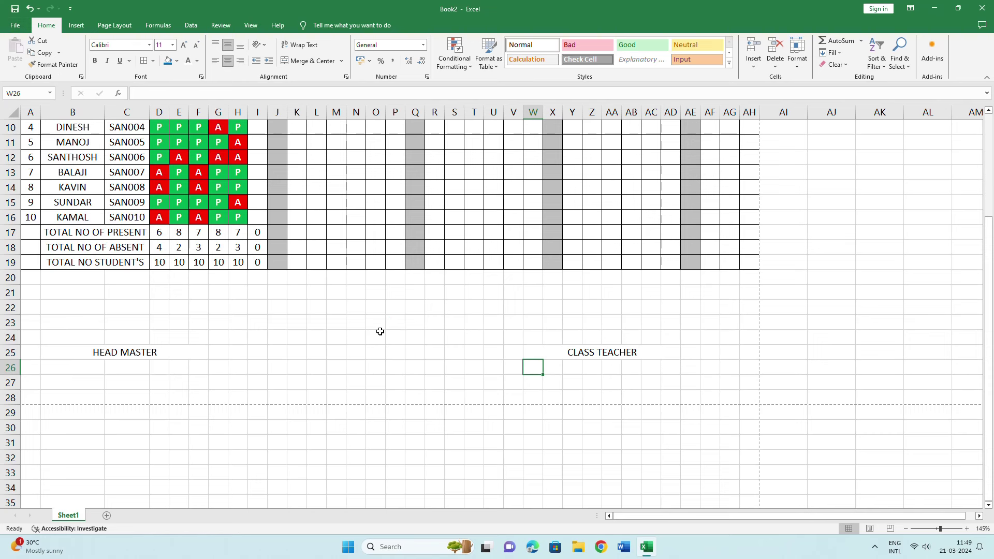
{"action": "scroll", "coordinate": [384, 336], "scroll_direction": "up", "scroll_amount": 3}
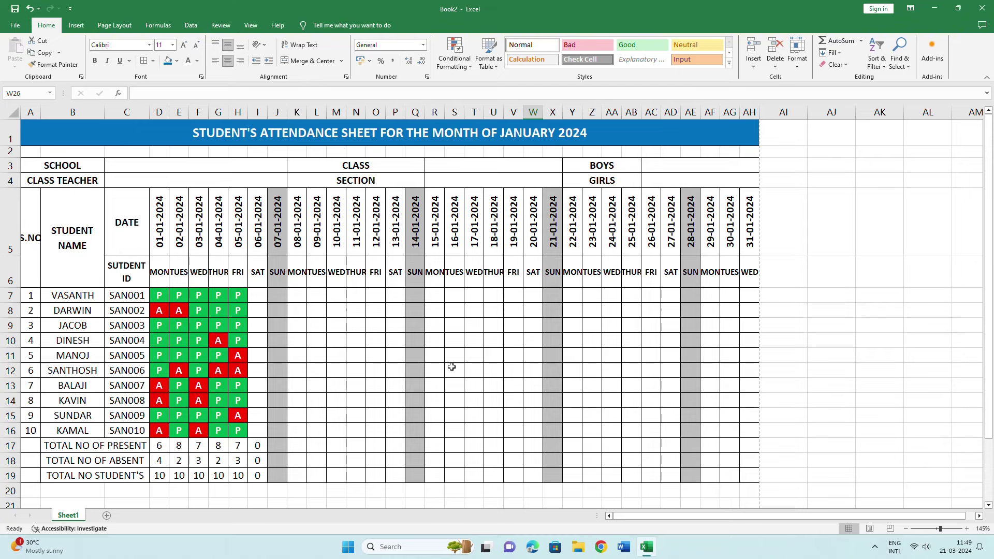
{"action": "scroll", "coordinate": [584, 368], "scroll_direction": "down", "scroll_amount": 1}
{"action": "scroll", "coordinate": [586, 354], "scroll_direction": "down", "scroll_amount": 1}
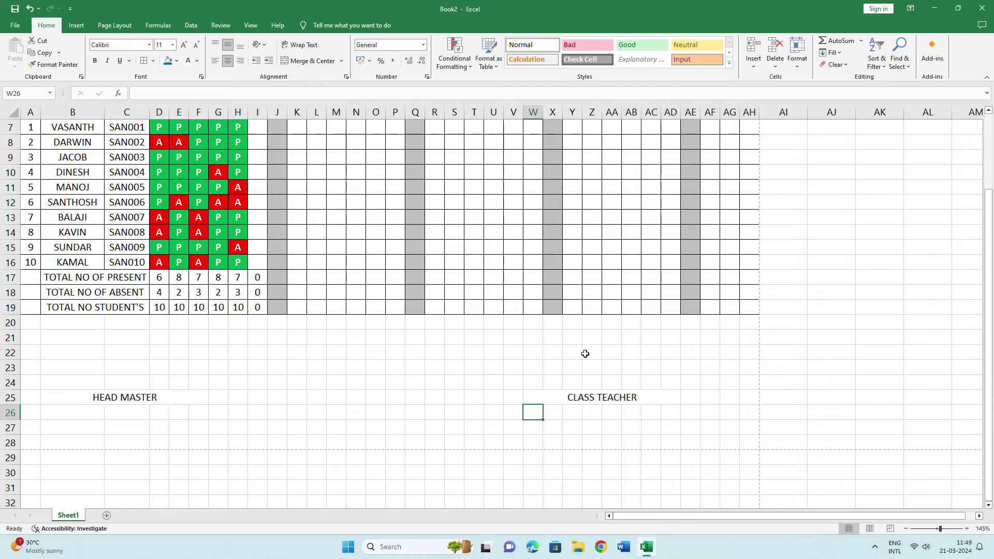
{"action": "scroll", "coordinate": [585, 354], "scroll_direction": "up", "scroll_amount": 2}
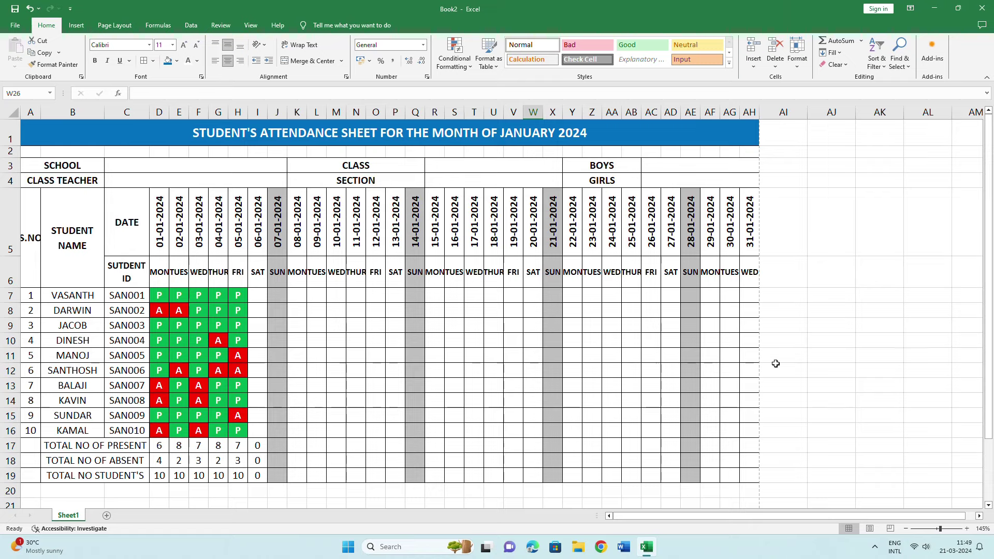